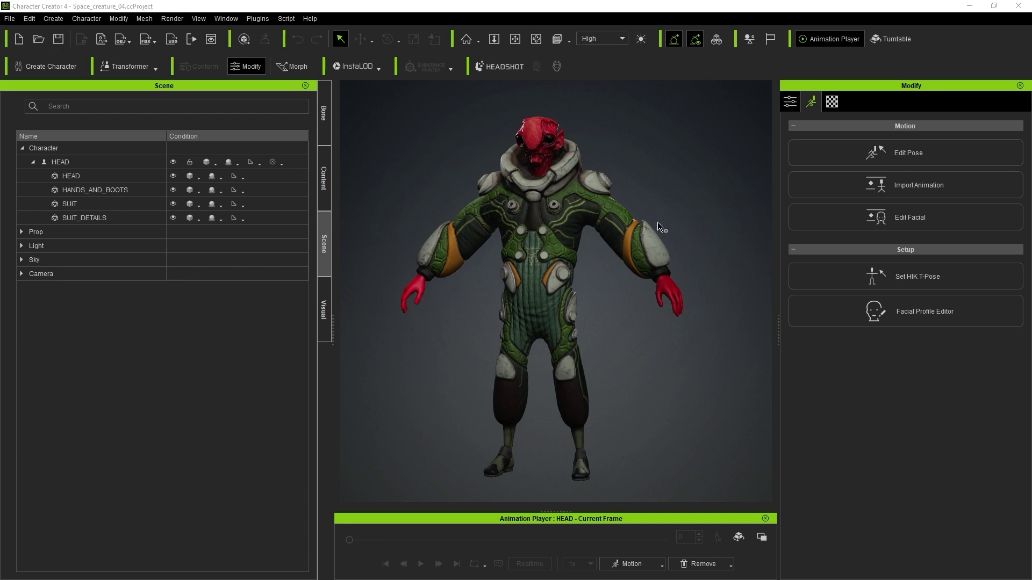
{"action": "left_click_drag", "start_coordinate": [659, 159], "coordinate": [661, 160], "text": "alt"}
{"action": "middle_click_drag", "start_coordinate": [661, 160], "coordinate": [651, 156]}
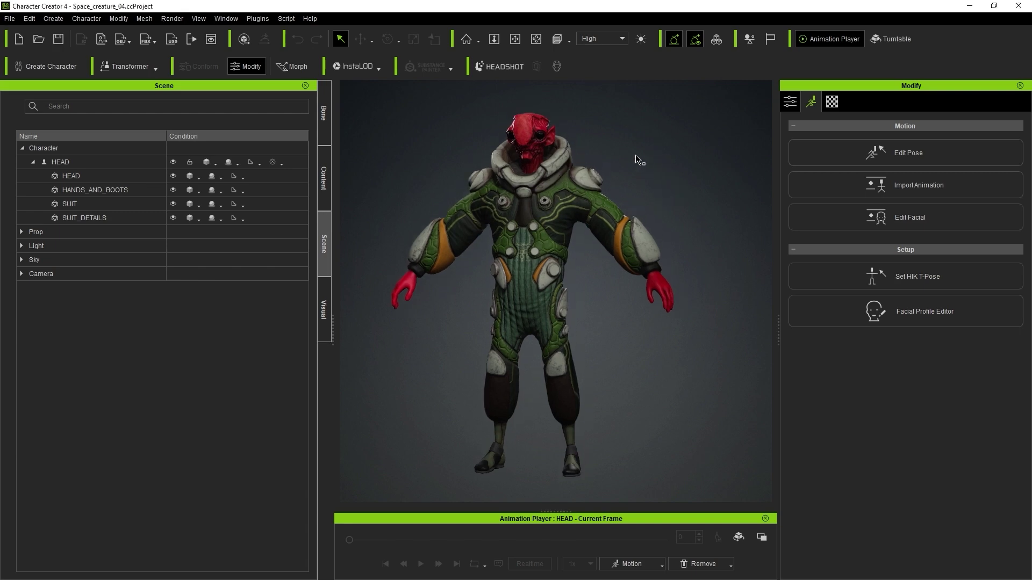
{"action": "left_click", "coordinate": [903, 155]}
{"action": "left_click", "coordinate": [813, 318]}
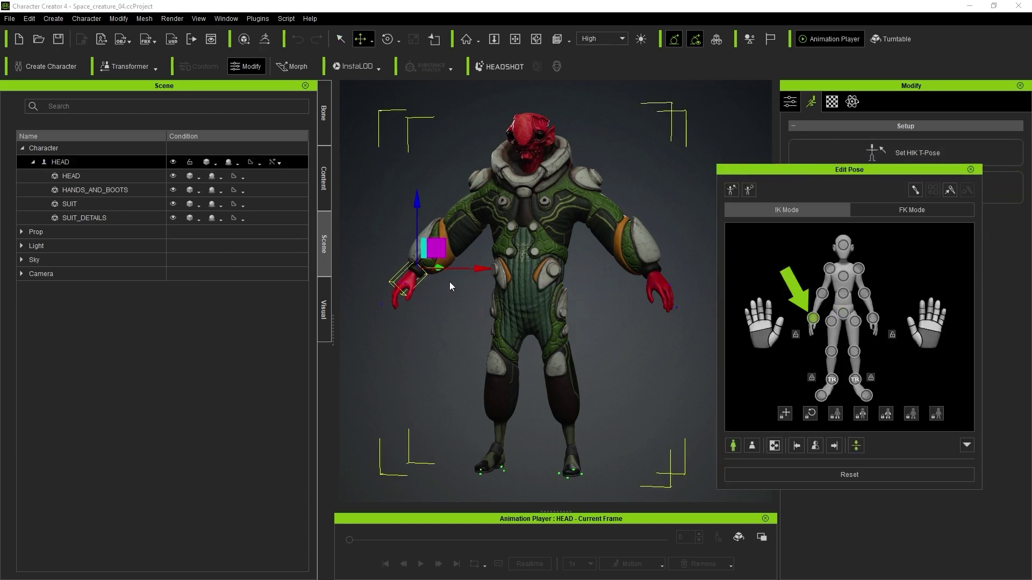
{"action": "mouse_move", "coordinate": [438, 246]}
{"action": "left_mouse_down"}
{"action": "mouse_move", "coordinate": [450, 228]}
{"action": "mouse_move", "coordinate": [433, 264]}
{"action": "left_mouse_up"}
{"action": "key", "text": "ctrl+z"}
{"action": "left_click", "coordinate": [970, 169]}
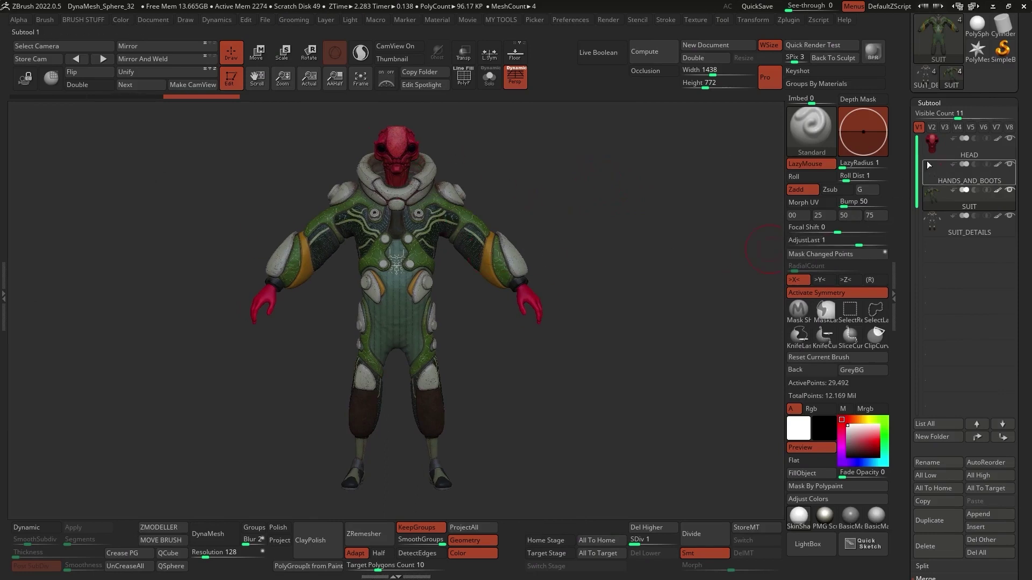
Step: Switch to ZBrush and dock the Zplugin palette in the empty side tray
{"action": "left_click_drag", "start_coordinate": [906, 68], "coordinate": [908, 189]}
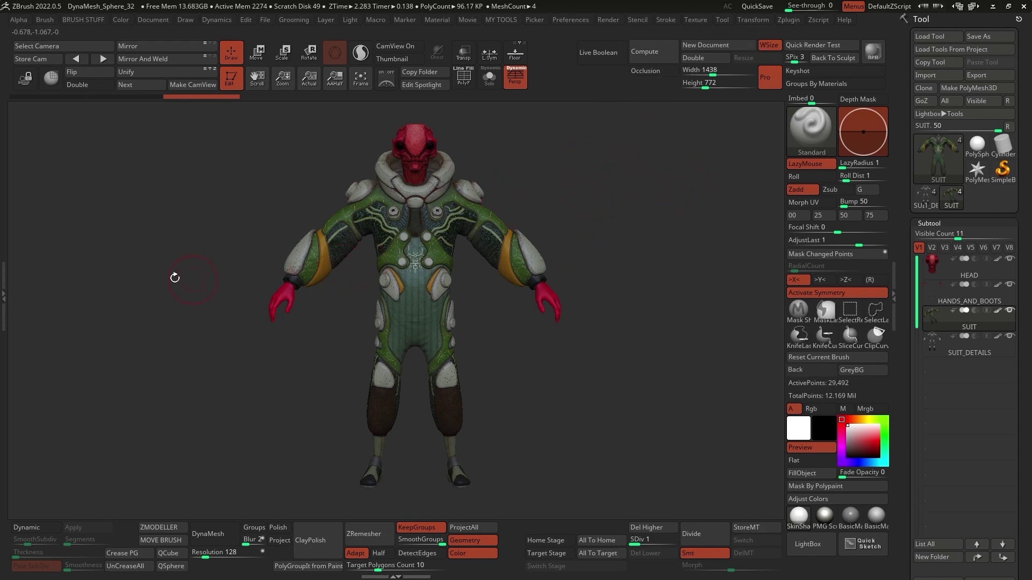
{"action": "left_click", "coordinate": [4, 264]}
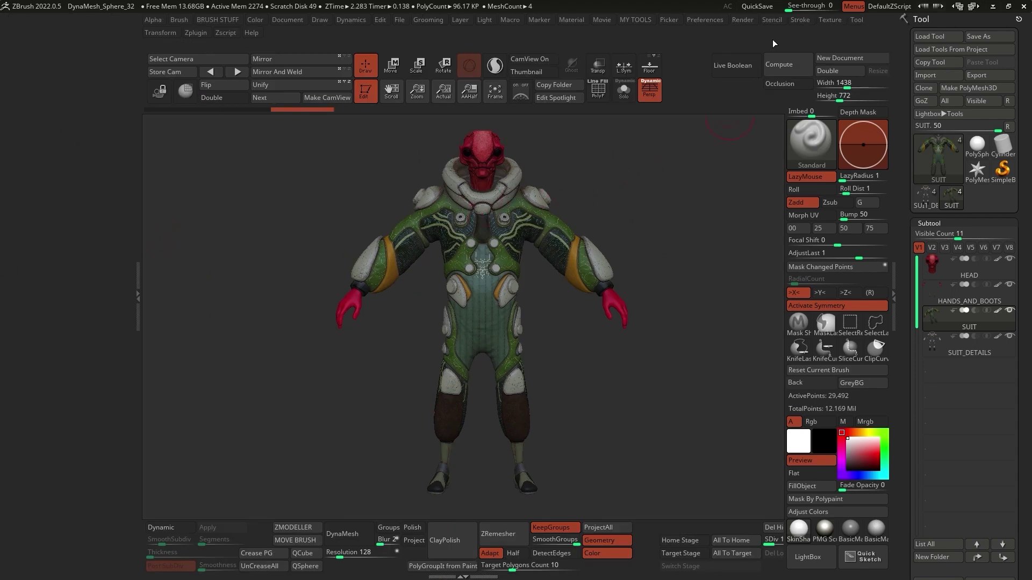
{"action": "left_click", "coordinate": [195, 33]}
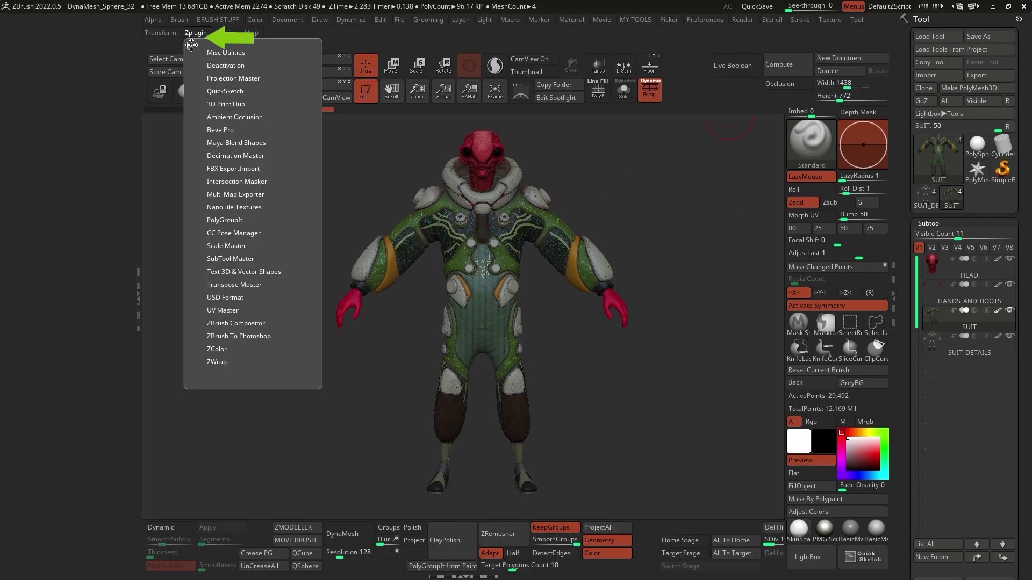
{"action": "left_click_drag", "start_coordinate": [191, 46], "coordinate": [33, 54]}
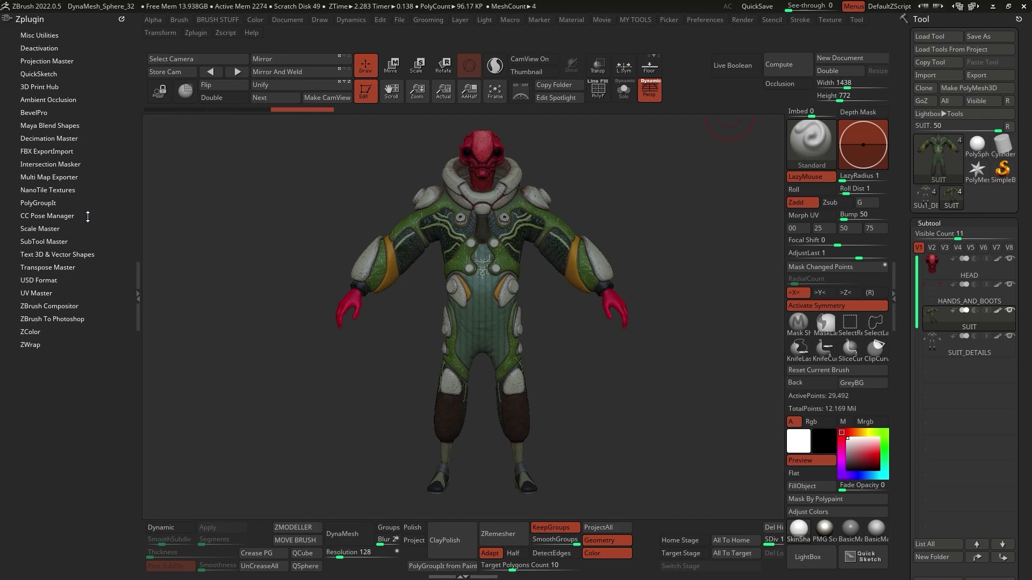
Step: Expand CC Pose Manager and turn on Relink to Add Pose
{"action": "left_click", "coordinate": [49, 216]}
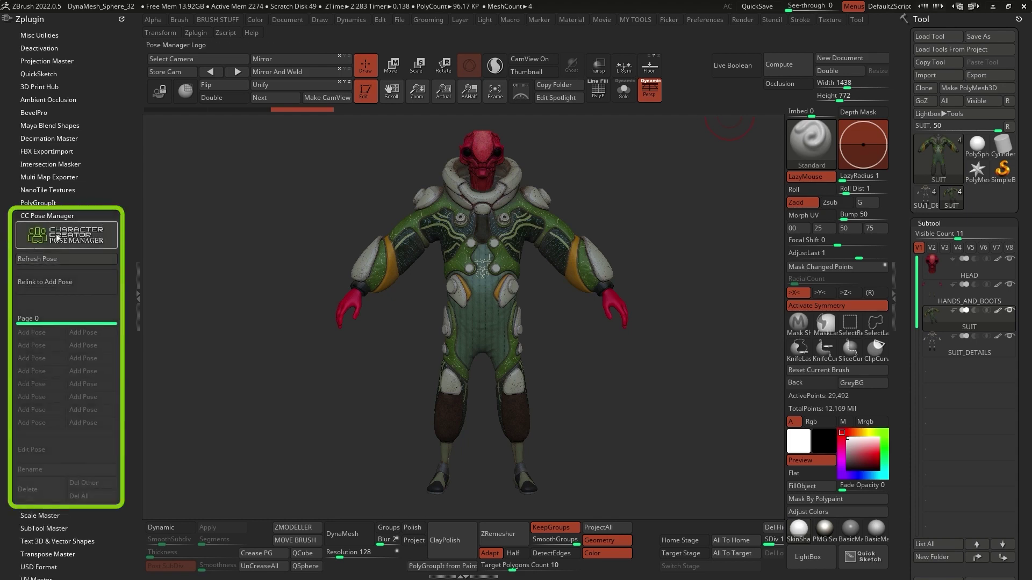
{"action": "left_click_drag", "start_coordinate": [125, 233], "coordinate": [124, 139]}
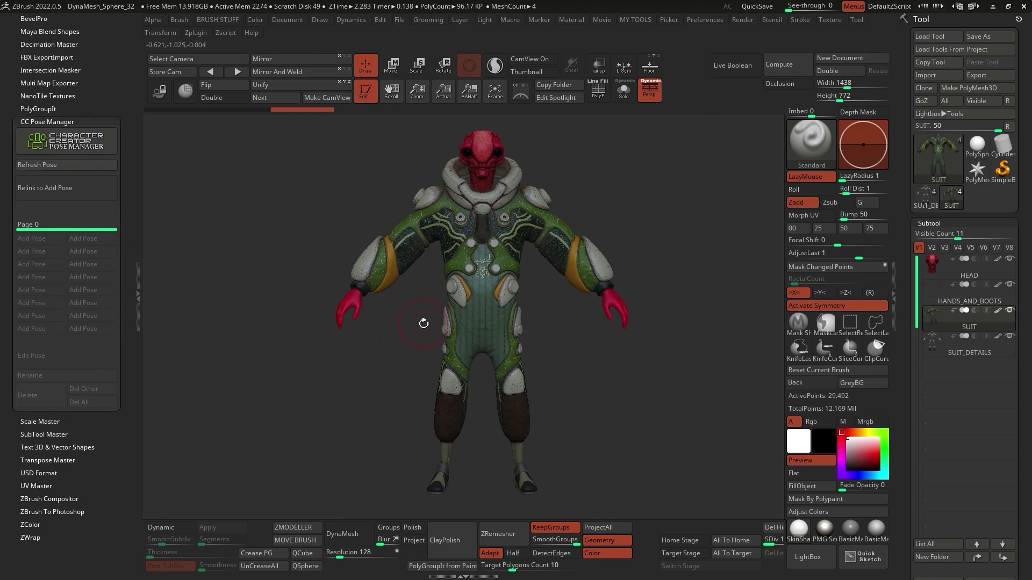
{"action": "left_click", "coordinate": [47, 196]}
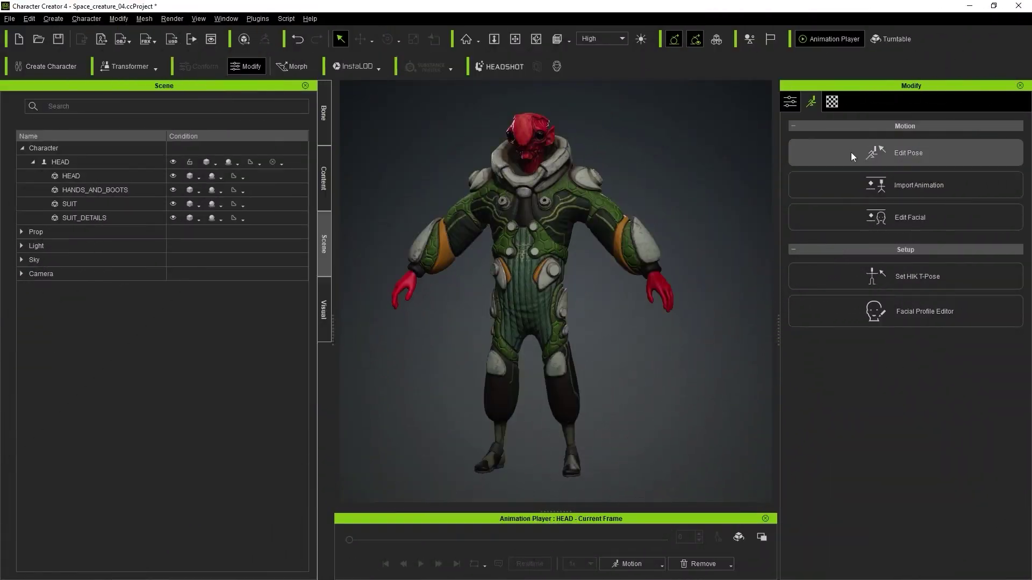
Step: Switch to Character Creator and lower the character's right arm in the pose editor by moving and rotating the right hand
{"action": "left_click", "coordinate": [882, 154]}
{"action": "left_click", "coordinate": [815, 318]}
{"action": "left_click_drag", "start_coordinate": [436, 250], "coordinate": [450, 228]}
{"action": "right_click_drag", "start_coordinate": [478, 236], "coordinate": [649, 269]}
{"action": "key", "text": "e"}
{"action": "left_click_drag", "start_coordinate": [484, 247], "coordinate": [479, 215]}
{"action": "key", "text": "w"}
{"action": "key", "text": "e"}
{"action": "left_click_drag", "start_coordinate": [398, 228], "coordinate": [404, 243]}
{"action": "key", "text": "w"}
{"action": "left_click_drag", "start_coordinate": [468, 247], "coordinate": [454, 285]}
{"action": "key", "text": "e"}
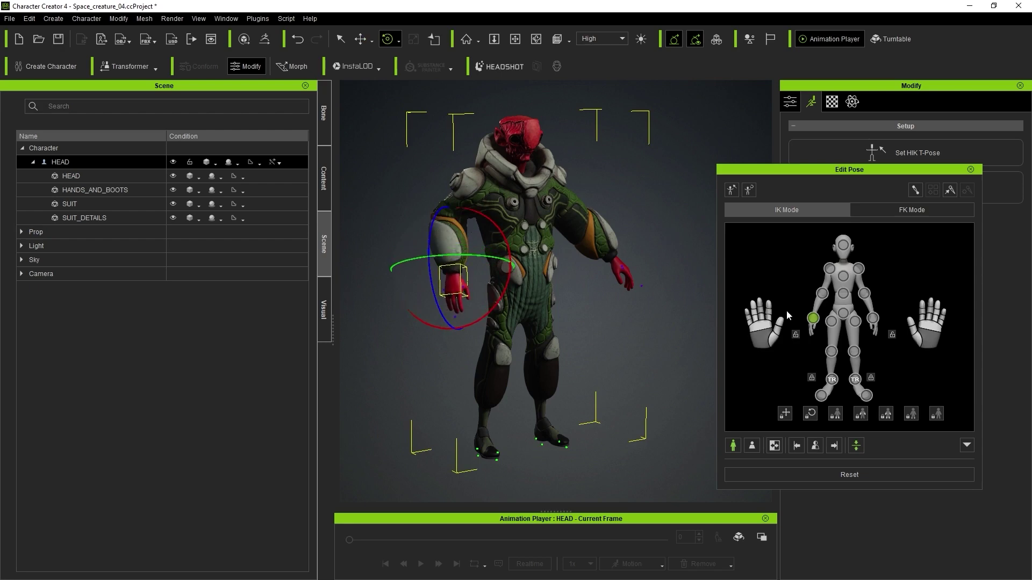
Step: Twist the character's torso, and move and rotate the left foot to set the leg out in a wider stance
{"action": "left_click", "coordinate": [843, 294]}
{"action": "left_click_drag", "start_coordinate": [521, 296], "coordinate": [583, 294]}
{"action": "left_click", "coordinate": [854, 379]}
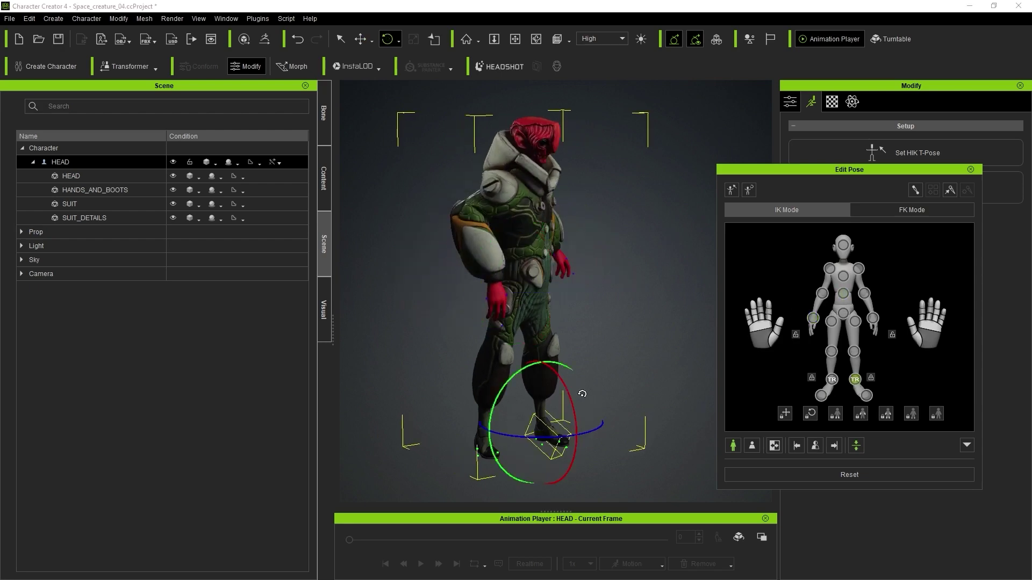
{"action": "key", "text": "w"}
{"action": "left_click_drag", "start_coordinate": [560, 400], "coordinate": [577, 375]}
{"action": "right_click_drag", "start_coordinate": [592, 377], "coordinate": [519, 328]}
{"action": "key", "text": "e"}
{"action": "left_click_drag", "start_coordinate": [570, 400], "coordinate": [597, 376]}
{"action": "key", "text": "w"}
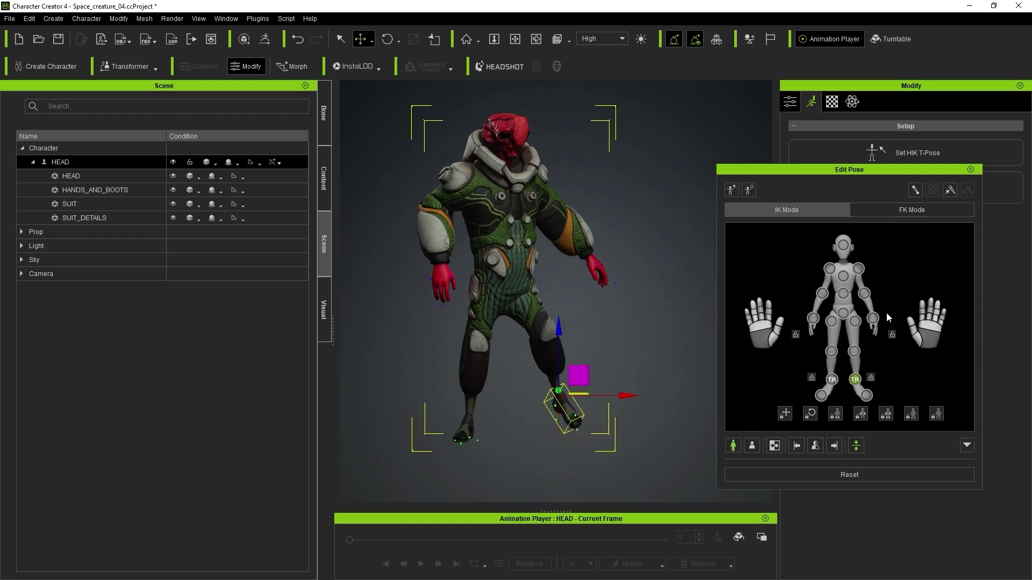
Step: Lower the character's left arm by moving and rotating the left hand
{"action": "left_click", "coordinate": [873, 318]}
{"action": "middle_click_drag", "start_coordinate": [637, 259], "coordinate": [341, 283]}
{"action": "middle_click_drag", "start_coordinate": [543, 236], "coordinate": [715, 235]}
{"action": "right_click_drag", "start_coordinate": [715, 235], "coordinate": [580, 252]}
{"action": "middle_click_drag", "start_coordinate": [580, 253], "coordinate": [699, 226]}
{"action": "left_click_drag", "start_coordinate": [665, 206], "coordinate": [643, 219]}
{"action": "middle_click_drag", "start_coordinate": [653, 297], "coordinate": [605, 299]}
{"action": "right_click_drag", "start_coordinate": [605, 299], "coordinate": [613, 298]}
{"action": "key", "text": "e"}
{"action": "mouse_move", "coordinate": [625, 204]}
{"action": "left_mouse_down"}
{"action": "mouse_move", "coordinate": [594, 217]}
{"action": "mouse_move", "coordinate": [610, 210]}
{"action": "left_mouse_up"}
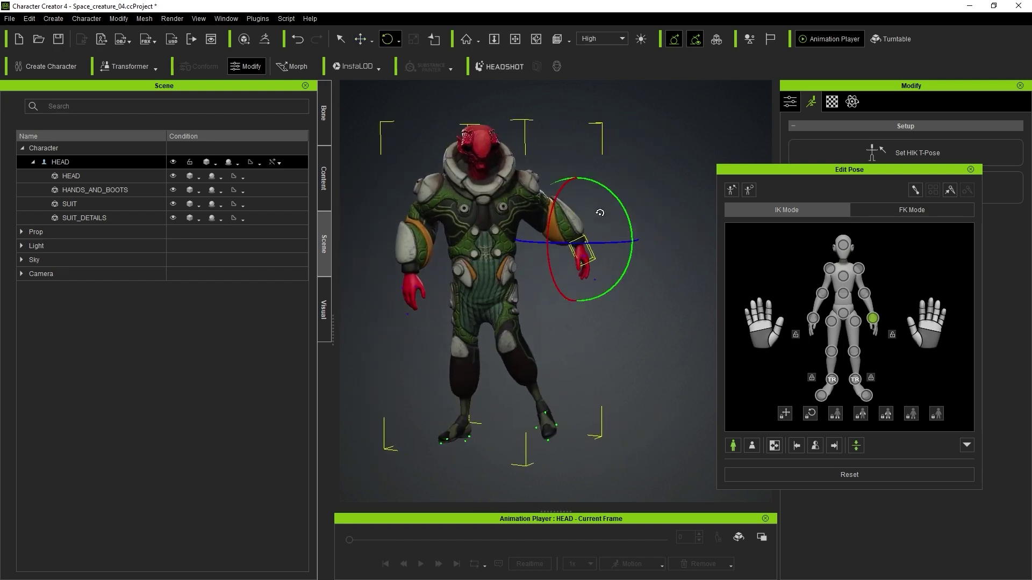
{"action": "key", "text": "w"}
Step: Turn the character's head to one side and finish the pose editing
{"action": "left_click", "coordinate": [842, 246]}
{"action": "key", "text": "e"}
{"action": "left_click_drag", "start_coordinate": [474, 161], "coordinate": [505, 194]}
{"action": "left_click", "coordinate": [840, 315]}
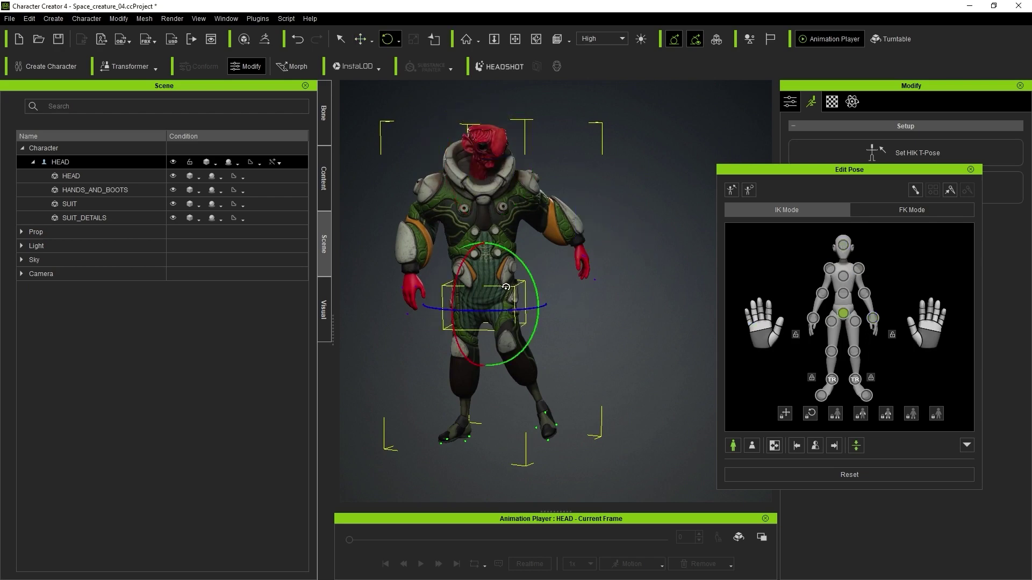
{"action": "left_click", "coordinate": [970, 169]}
Step: Select the HEAD, HANDS_AND_BOOTS, SUIT_DETAILS and SUIT meshes in the scene
{"action": "left_click", "coordinate": [645, 225]}
{"action": "left_click_drag", "start_coordinate": [647, 225], "coordinate": [535, 208], "text": "alt"}
{"action": "middle_click_drag", "start_coordinate": [535, 207], "coordinate": [570, 208], "text": "alt"}
{"action": "left_click", "coordinate": [86, 176]}
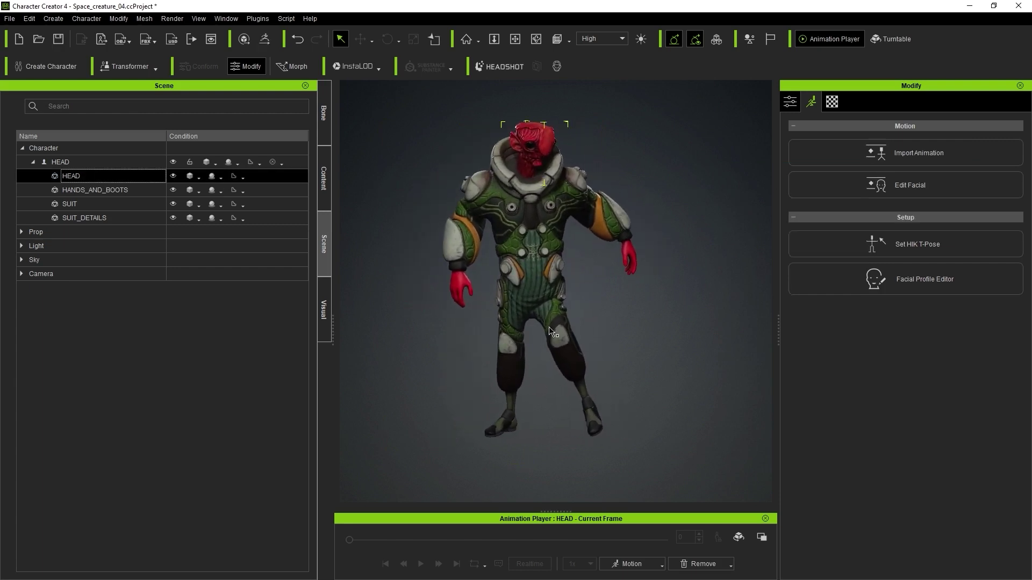
{"action": "left_click", "coordinate": [97, 193], "text": "ctrl"}
{"action": "left_click", "coordinate": [87, 219], "text": "ctrl"}
{"action": "left_click", "coordinate": [82, 205], "text": "ctrl"}
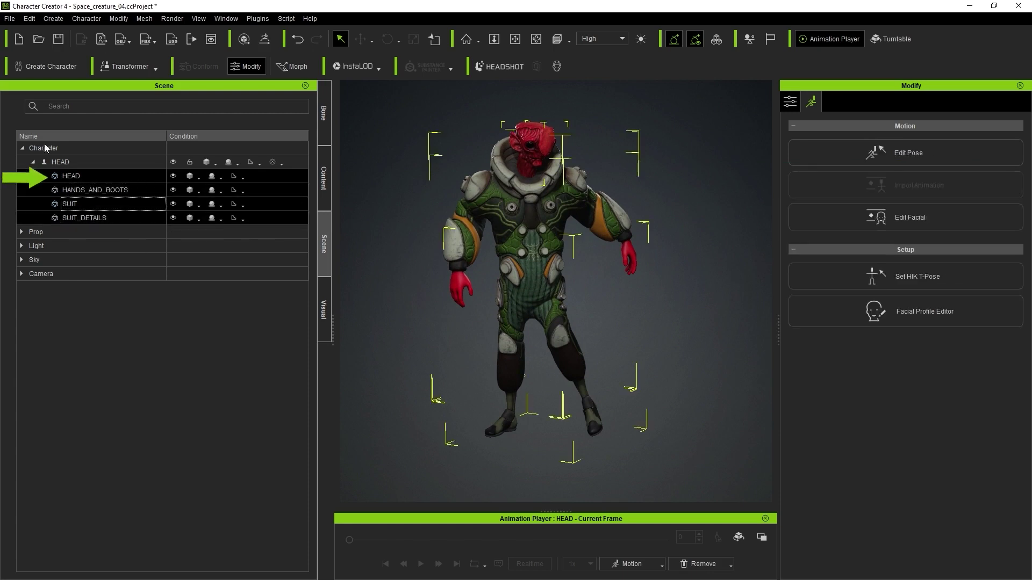
Step: Send the four meshes to ZBrush with GoZ, using the Relink template, Current Pose and Match ZBrush Model Scale
{"action": "left_click", "coordinate": [264, 43]}
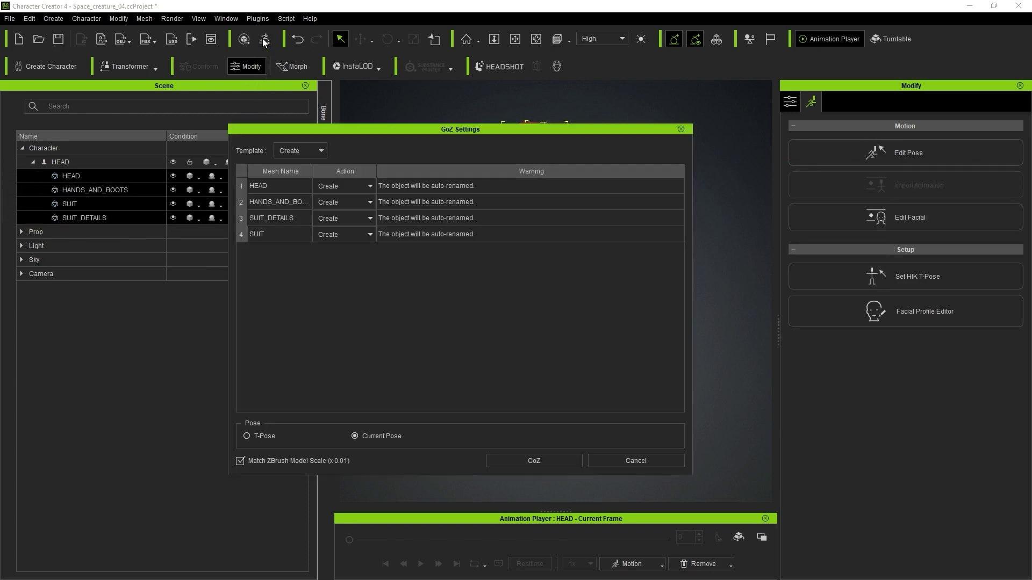
{"action": "left_click_drag", "start_coordinate": [444, 132], "coordinate": [498, 132]}
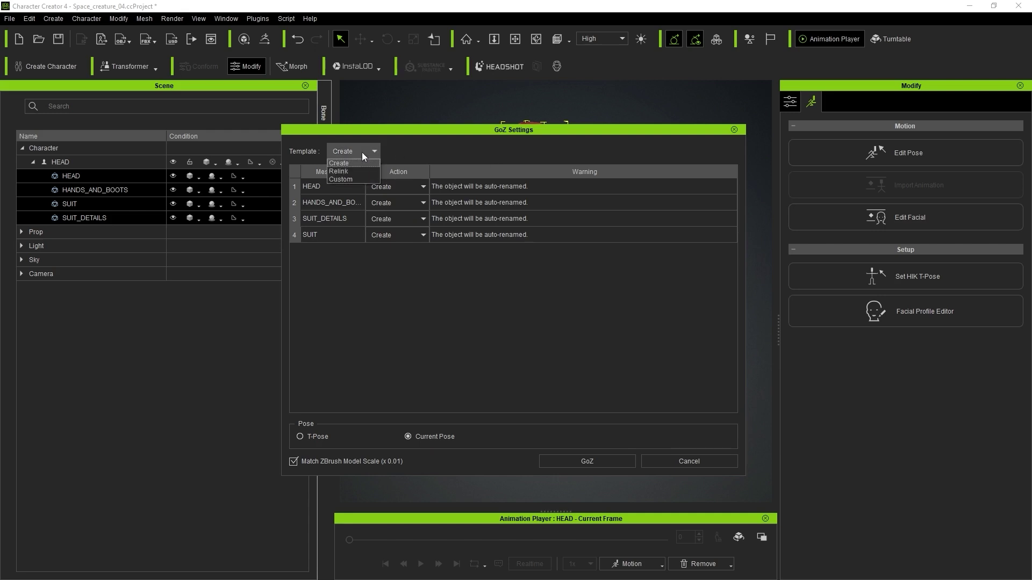
{"action": "left_click", "coordinate": [339, 171]}
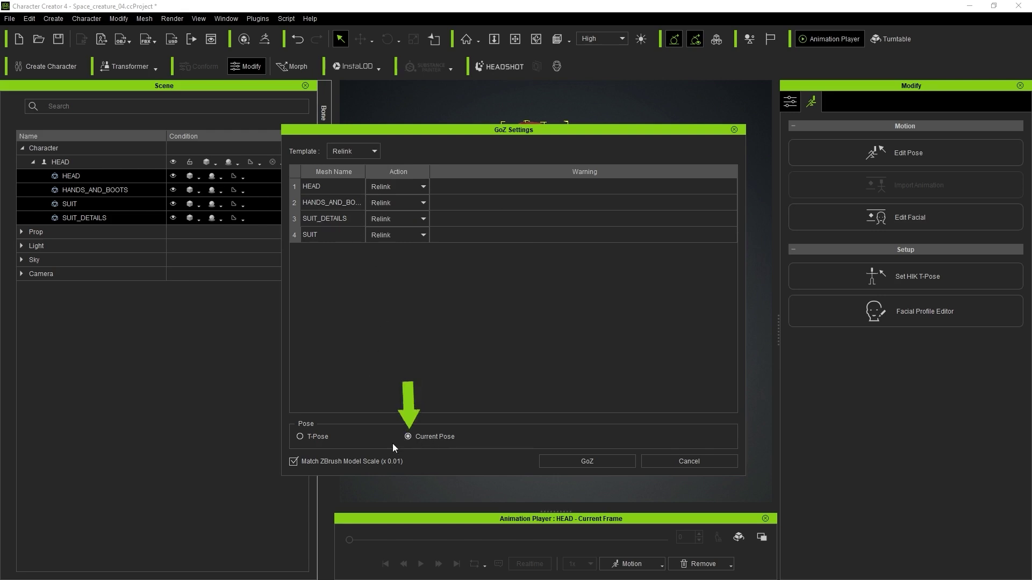
{"action": "left_click_drag", "start_coordinate": [504, 130], "coordinate": [463, 103]}
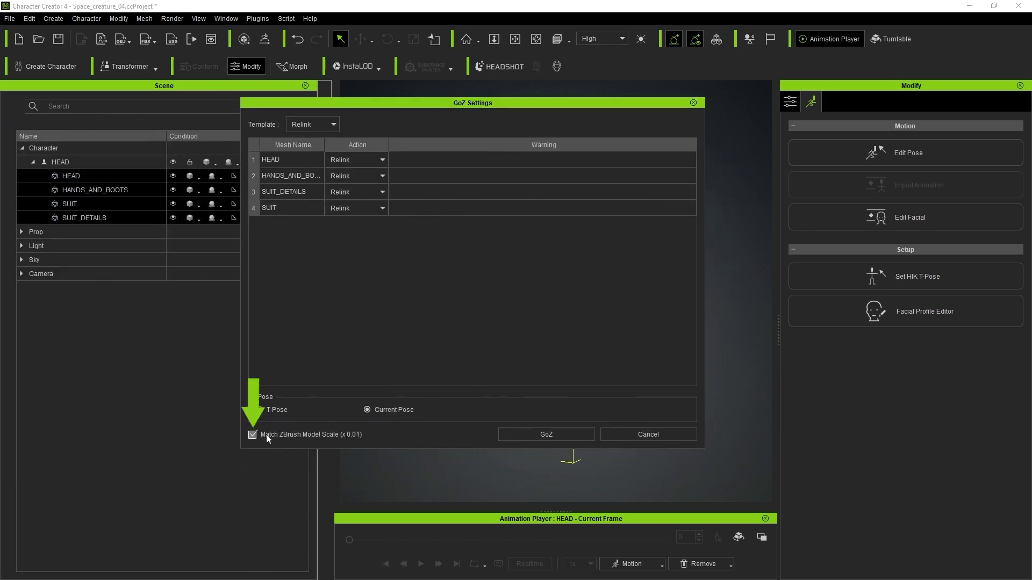
{"action": "left_click", "coordinate": [546, 434]}
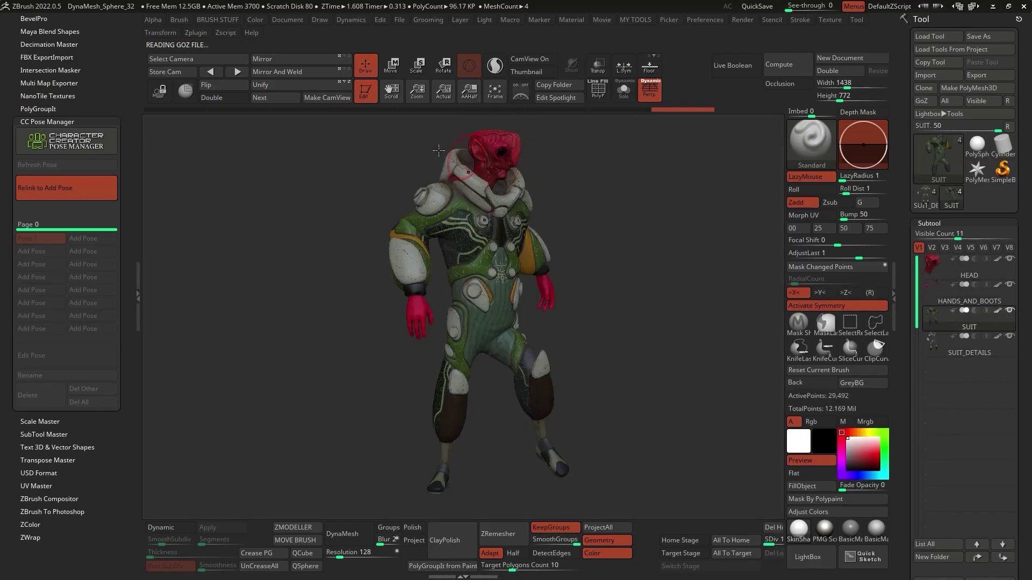
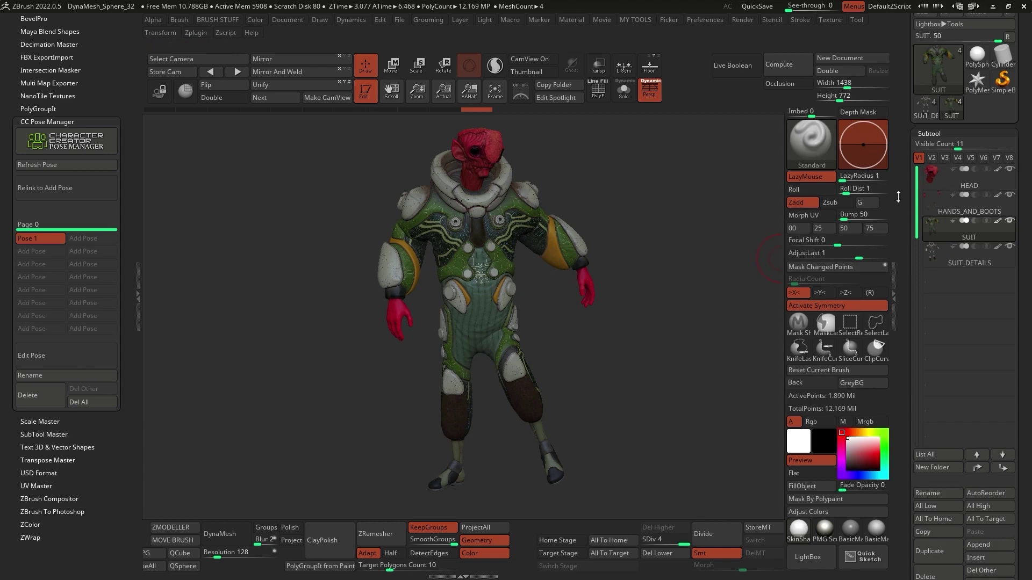
Step: Select the HEAD subtool and examine the pose layer in its layer list
{"action": "left_click", "coordinate": [934, 179]}
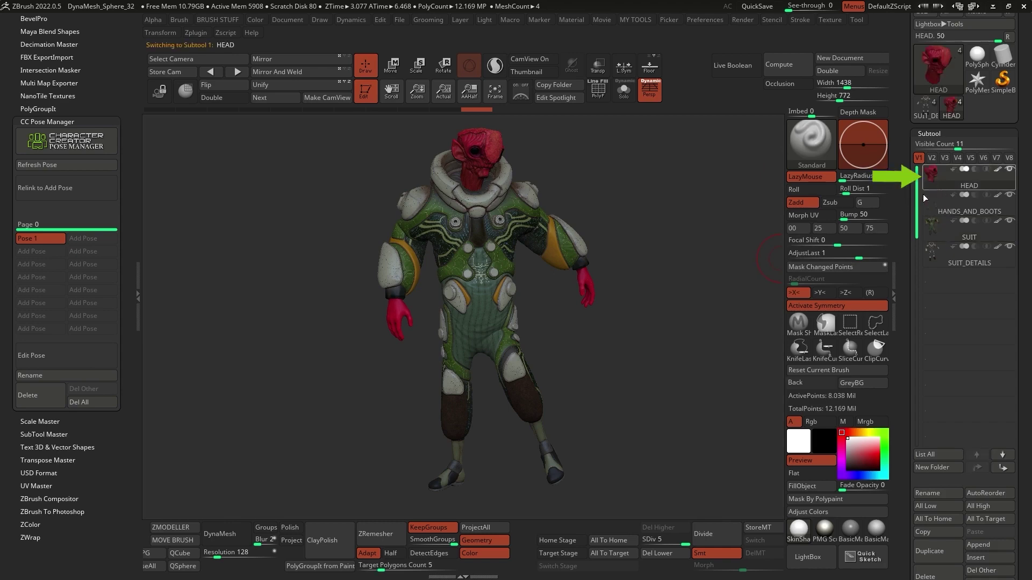
{"action": "scroll", "coordinate": [908, 221], "scroll_direction": "down", "scroll_amount": 10}
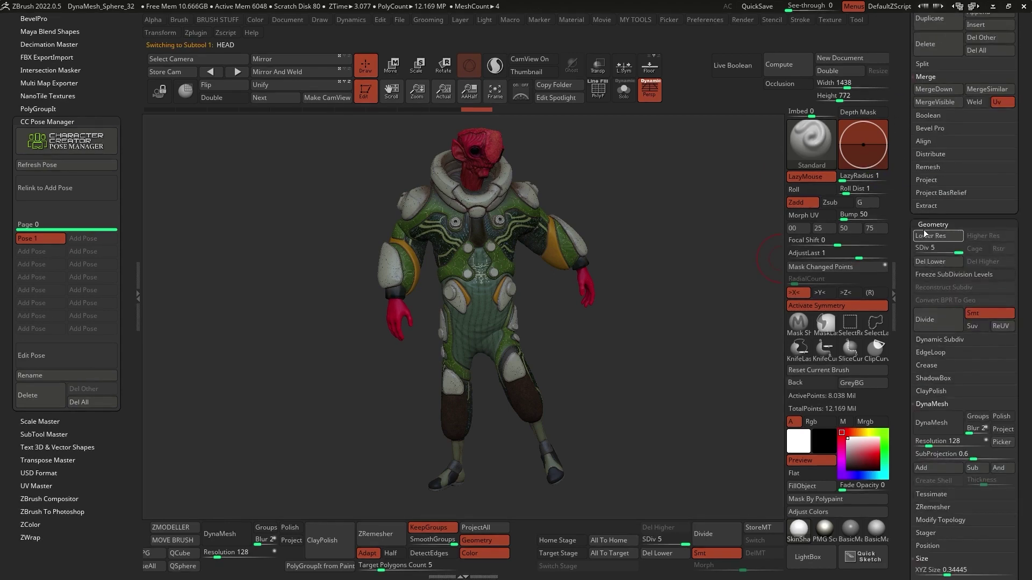
{"action": "left_click", "coordinate": [916, 224]}
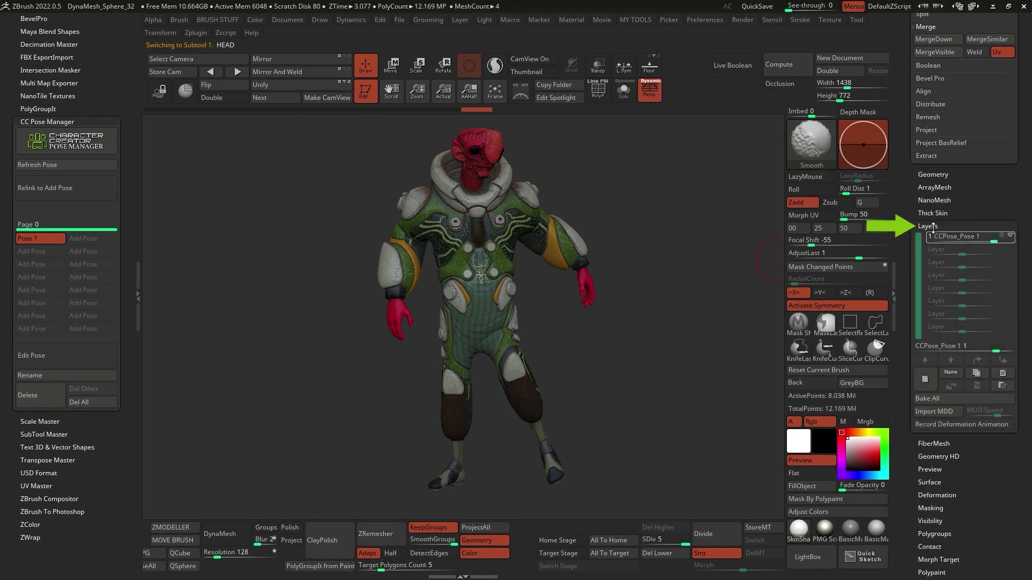
{"action": "left_click", "coordinate": [945, 226]}
{"action": "mouse_move", "coordinate": [962, 239]}
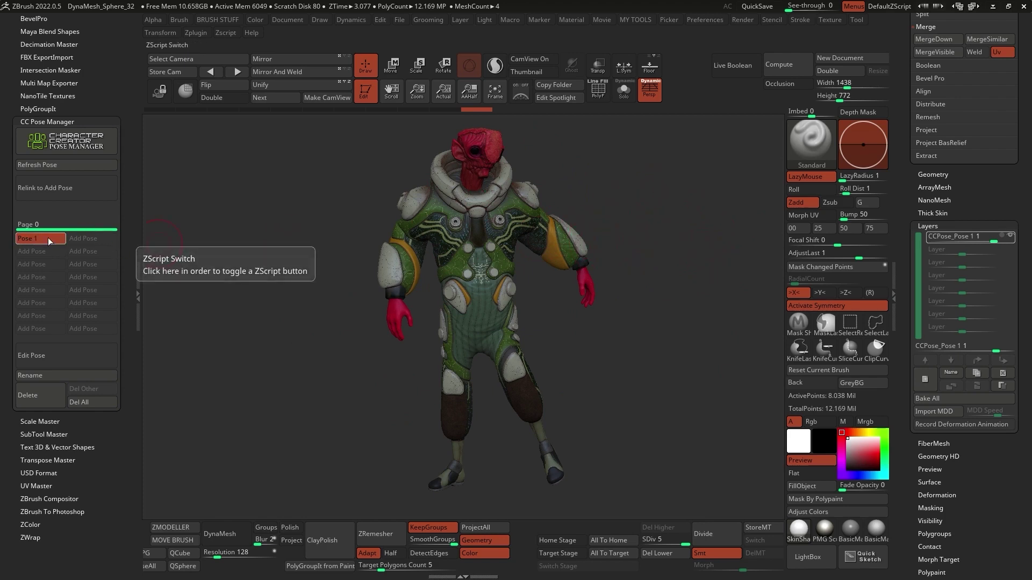
Step: Rename the active pose to "Temp pose" in CC Pose Manager
{"action": "left_click", "coordinate": [47, 376]}
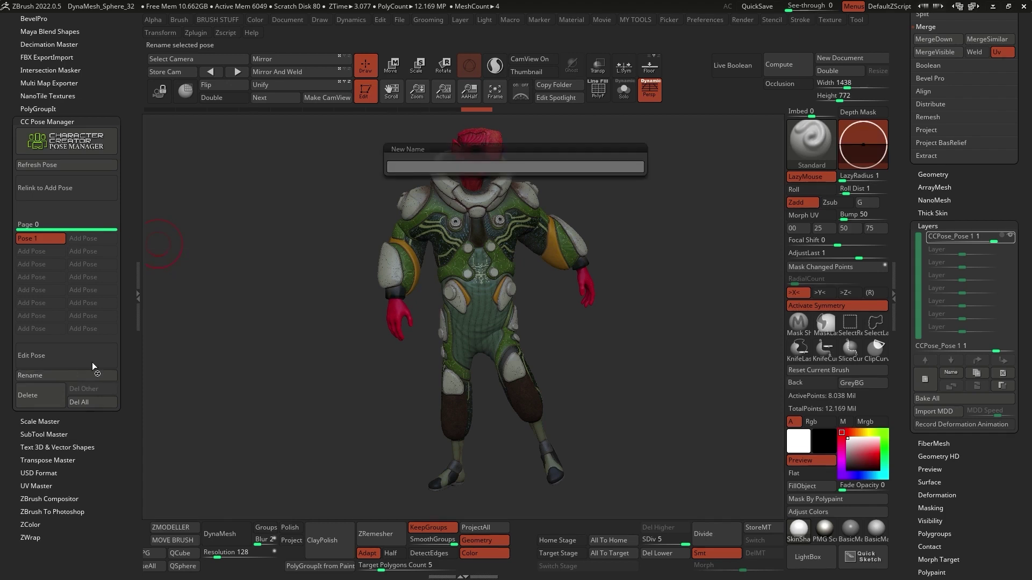
{"action": "type", "text": "Temp pose"}
{"action": "key", "text": "Return"}
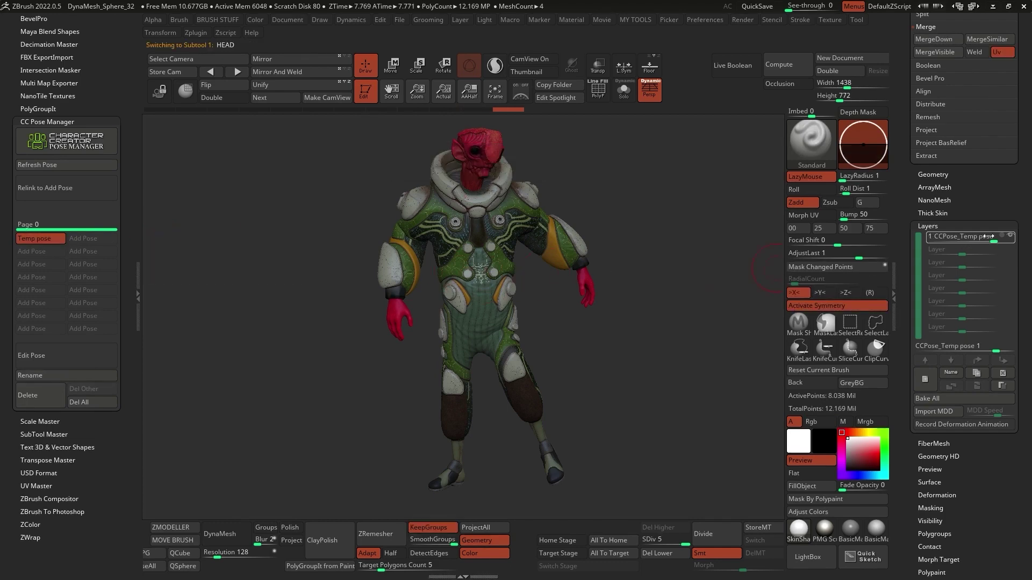
Step: Select the SUIT subtool and check the name of its pose layer
{"action": "scroll", "coordinate": [941, 194], "scroll_direction": "up", "scroll_amount": 10}
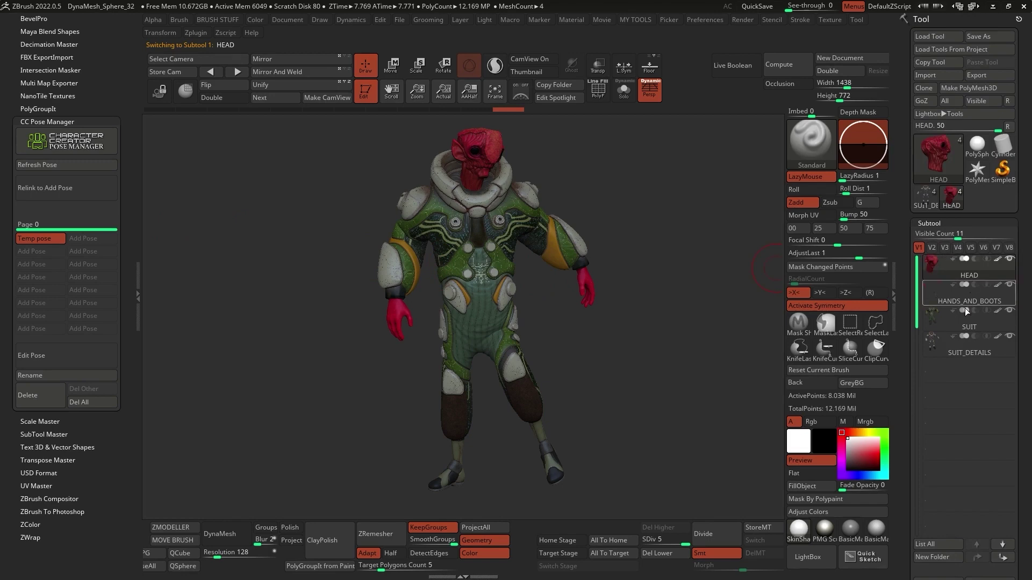
{"action": "left_click", "coordinate": [958, 324]}
{"action": "scroll", "coordinate": [917, 342], "scroll_direction": "down", "scroll_amount": 10}
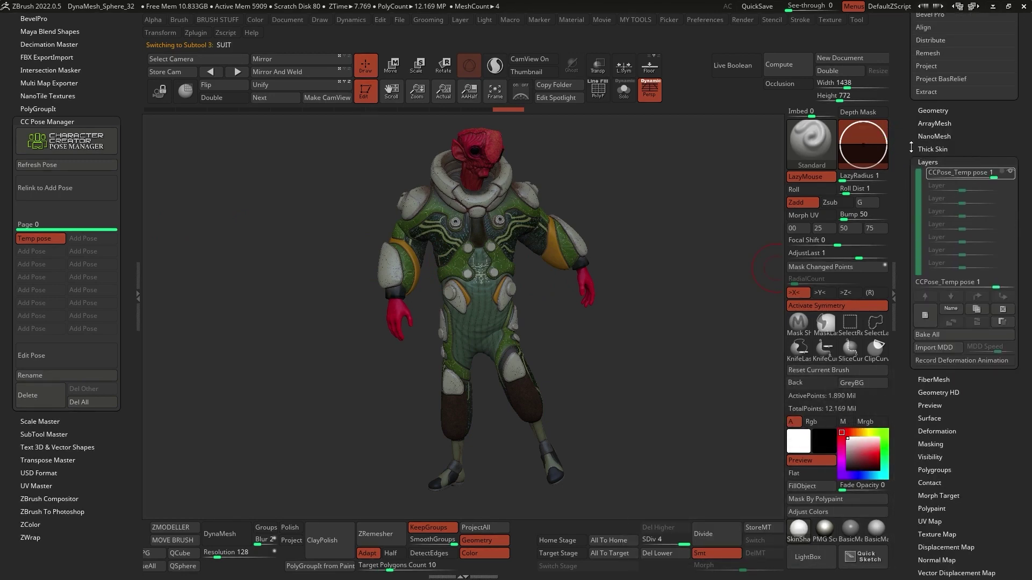
{"action": "scroll", "coordinate": [966, 120], "scroll_direction": "up", "scroll_amount": 10}
{"action": "scroll", "coordinate": [897, 260], "scroll_direction": "up", "scroll_amount": 1}
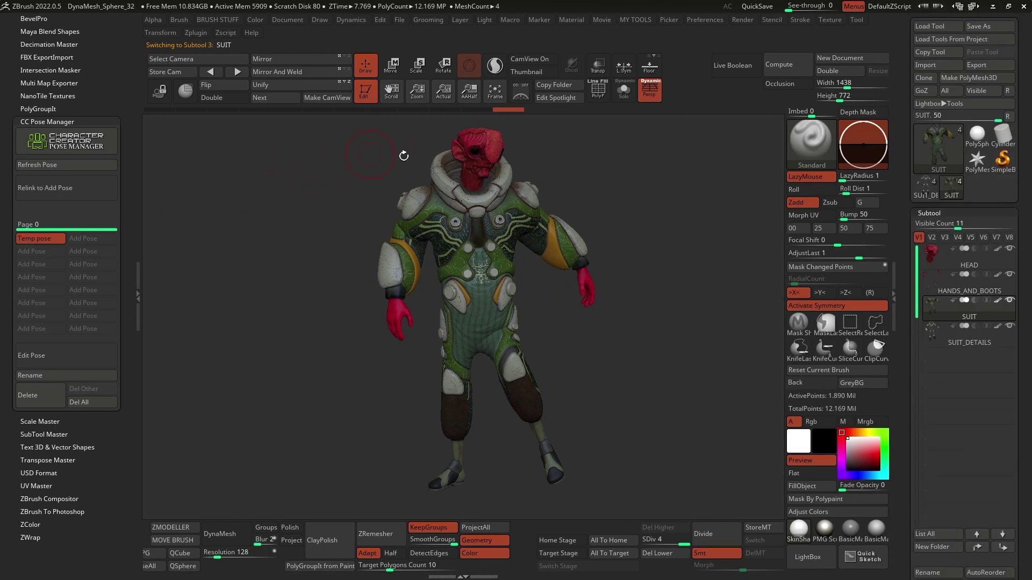
Step: Switch off Temp pose to return to the base pose and turn on Relink to Add Pose again
{"action": "left_click_drag", "start_coordinate": [347, 221], "coordinate": [597, 195]}
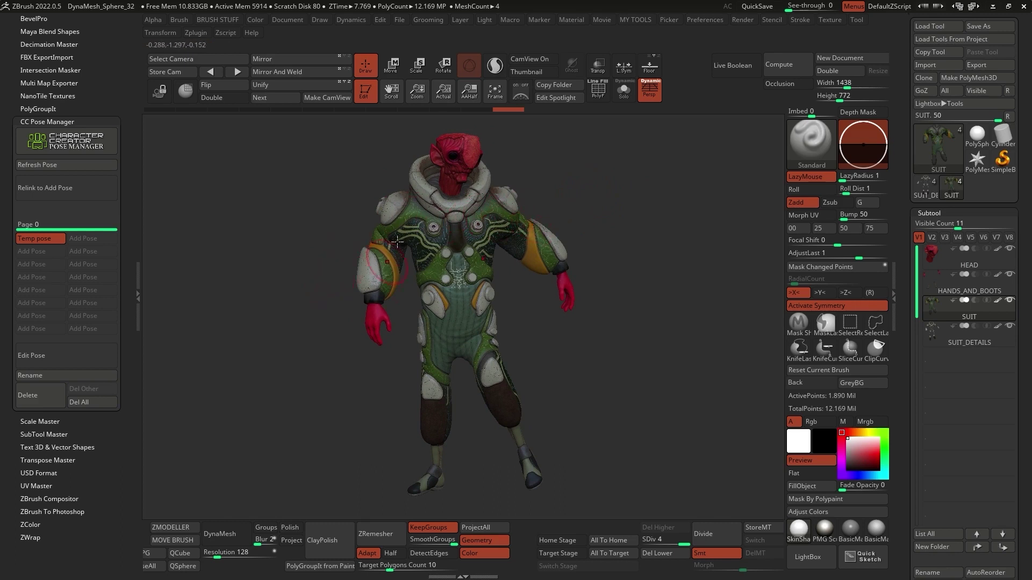
{"action": "left_click", "coordinate": [37, 239]}
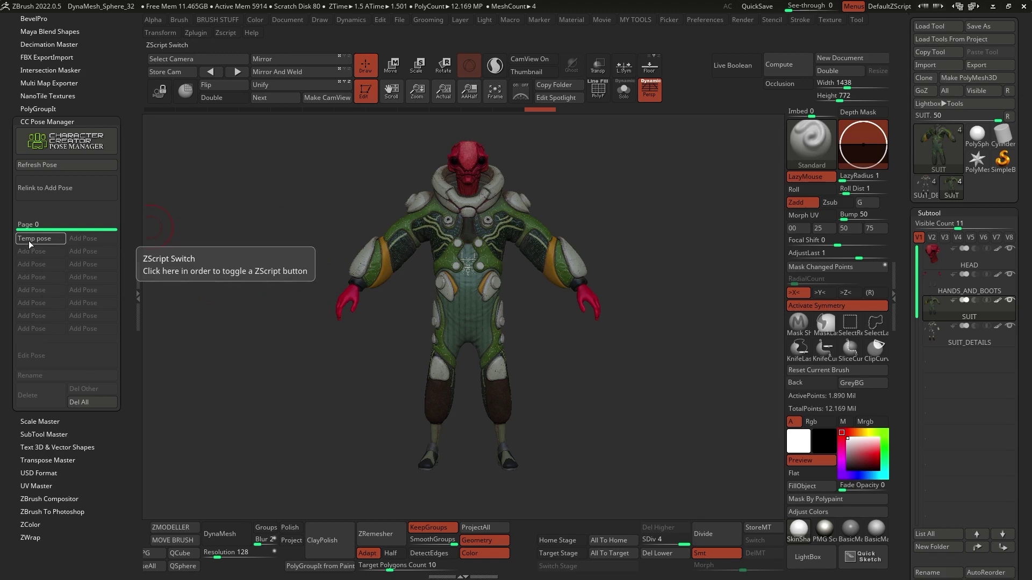
{"action": "left_click", "coordinate": [60, 189]}
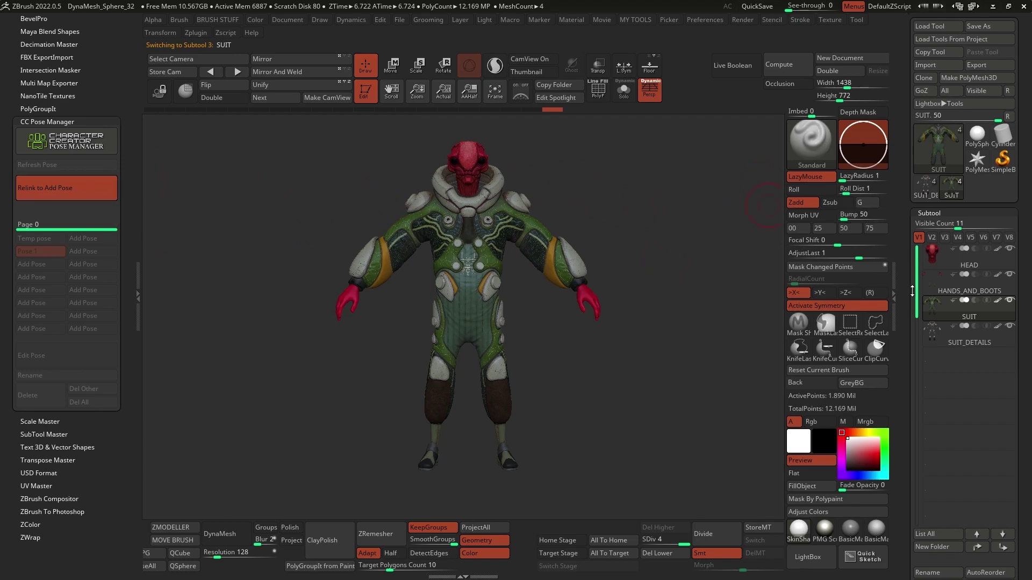
Step: Examine the layer list of the SUIT subtool
{"action": "left_click_drag", "start_coordinate": [912, 291], "coordinate": [894, 68]}
{"action": "left_click_drag", "start_coordinate": [917, 233], "coordinate": [918, 219]}
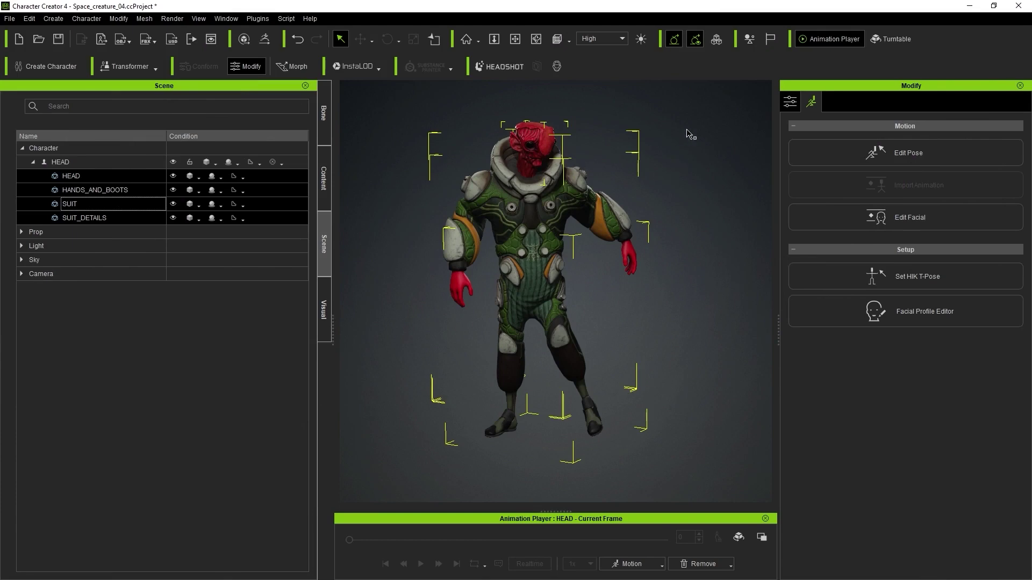
Step: Switch to Character Creator, apply the Walk Relaxed_3End motion to the character and play it
{"action": "left_click", "coordinate": [325, 173]}
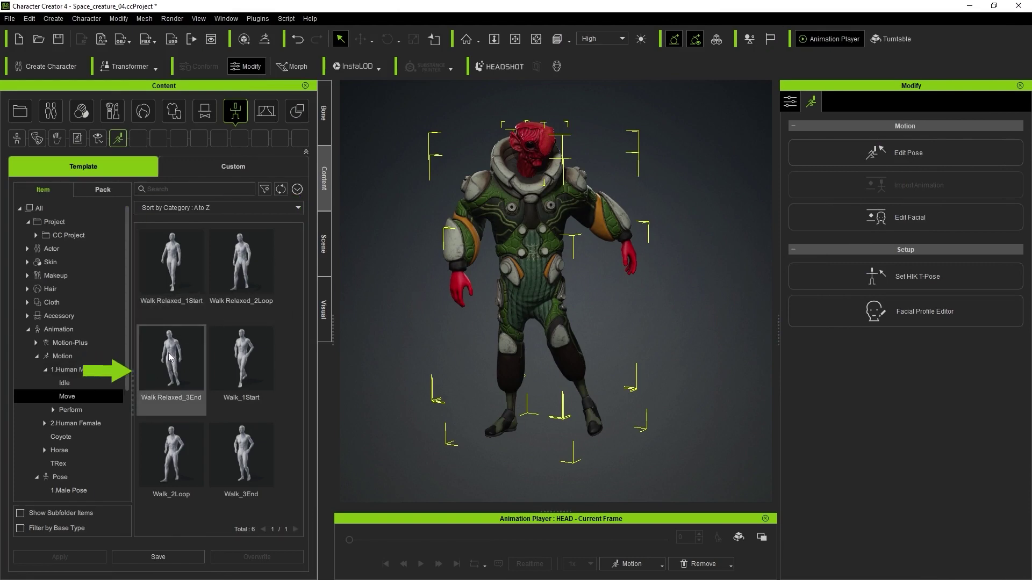
{"action": "left_click_drag", "start_coordinate": [170, 360], "coordinate": [528, 209]}
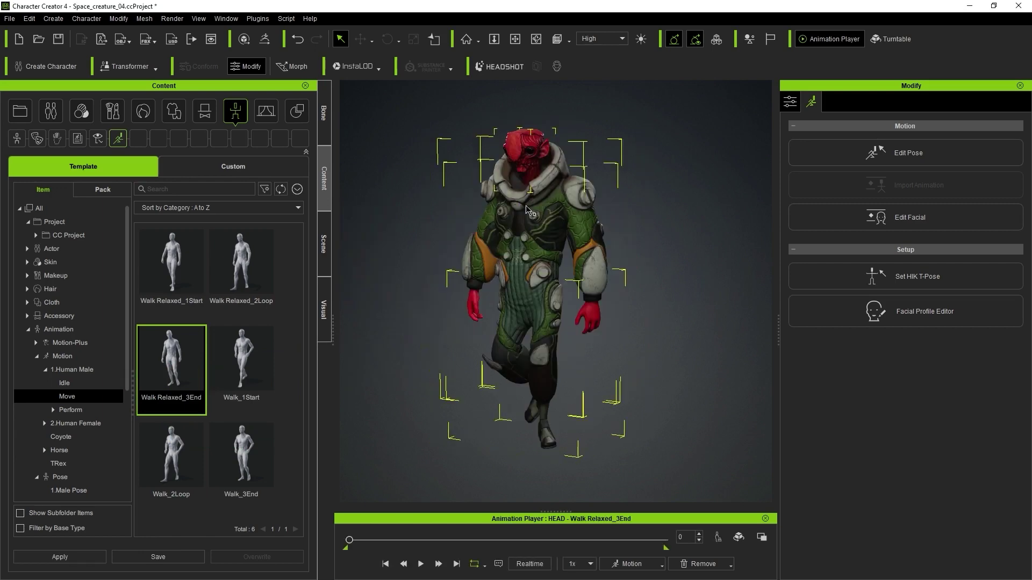
{"action": "left_click", "coordinate": [421, 564]}
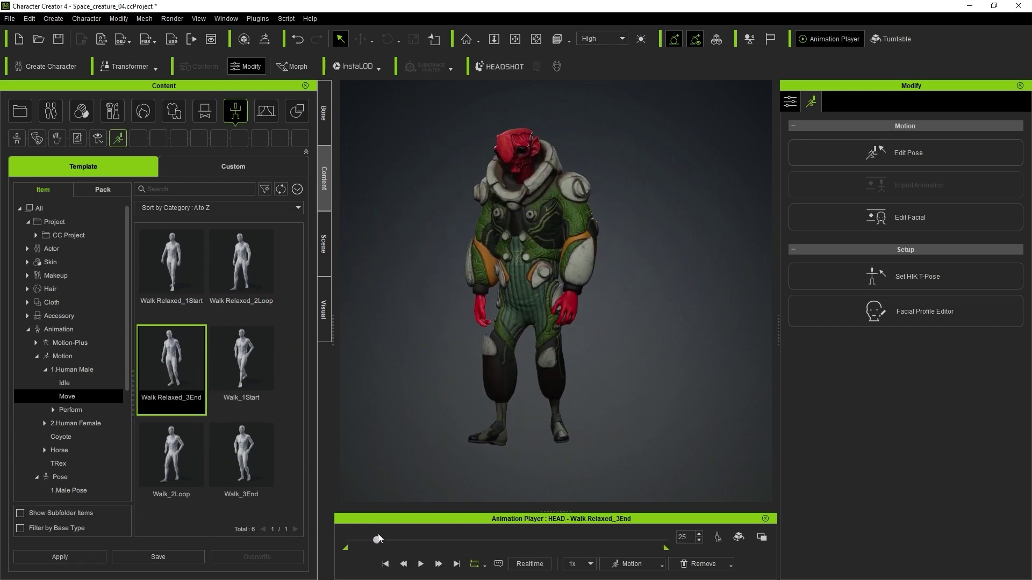
Step: Scrub the walk animation to frame 141 to choose the pose and check the character from the front
{"action": "left_click", "coordinate": [226, 19]}
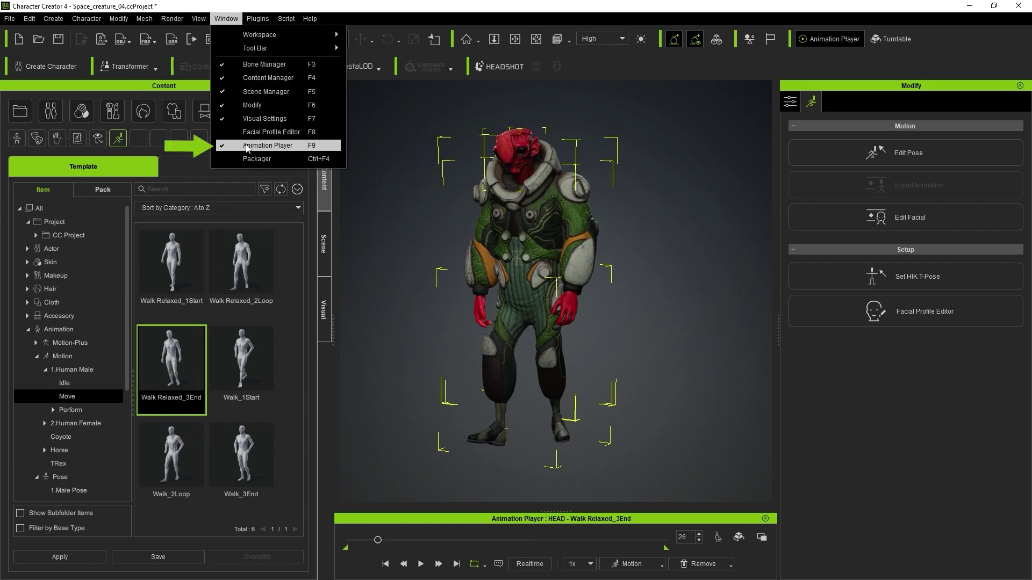
{"action": "left_click_drag", "start_coordinate": [378, 539], "coordinate": [504, 524]}
{"action": "left_click", "coordinate": [503, 247]}
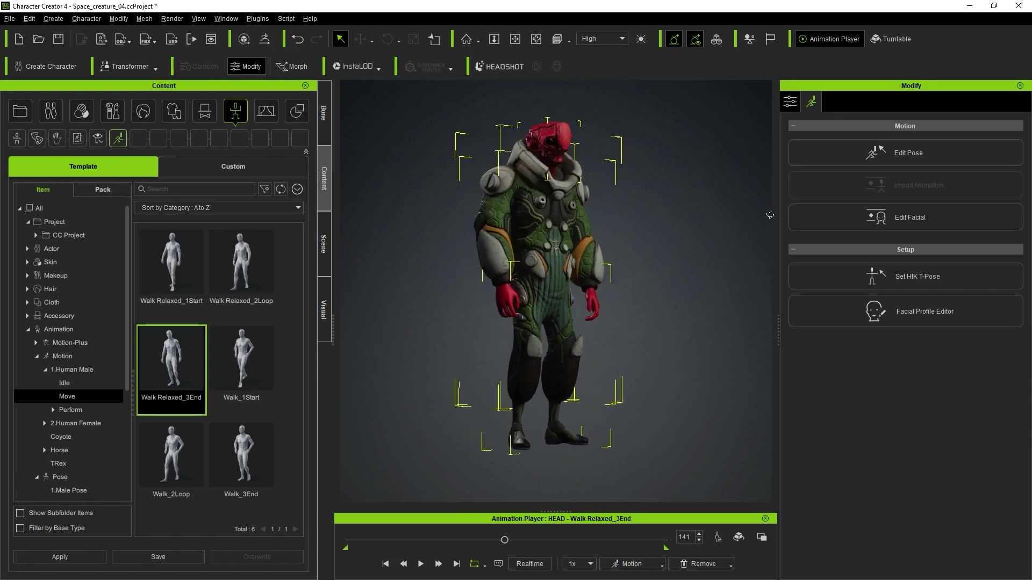
{"action": "right_click_drag", "start_coordinate": [504, 247], "coordinate": [595, 245]}
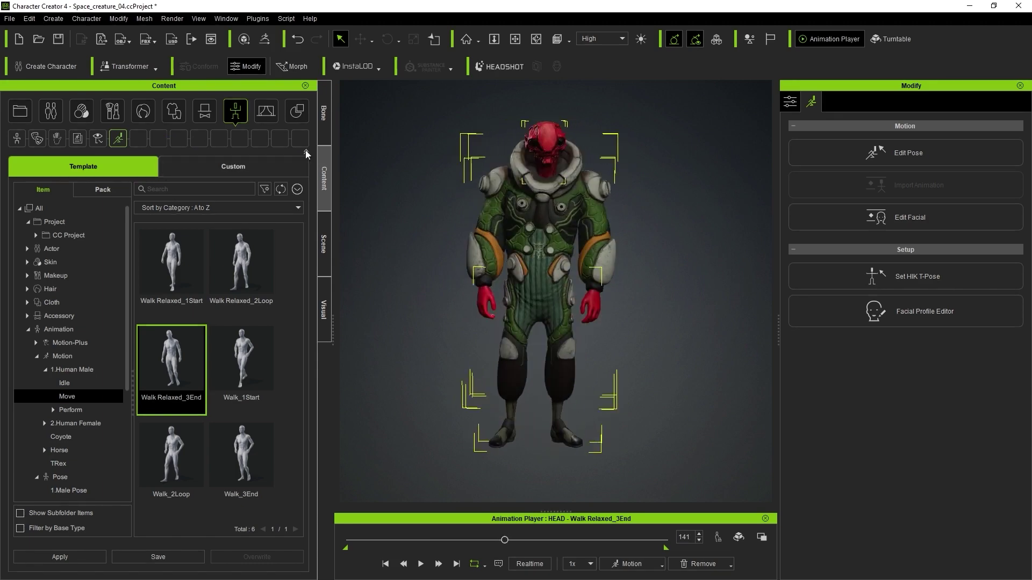
Step: Select the HEAD, HANDS_AND_BOOTS, SUIT and SUIT_DETAILS meshes in the scene list
{"action": "left_click", "coordinate": [324, 244]}
{"action": "left_click", "coordinate": [82, 191]}
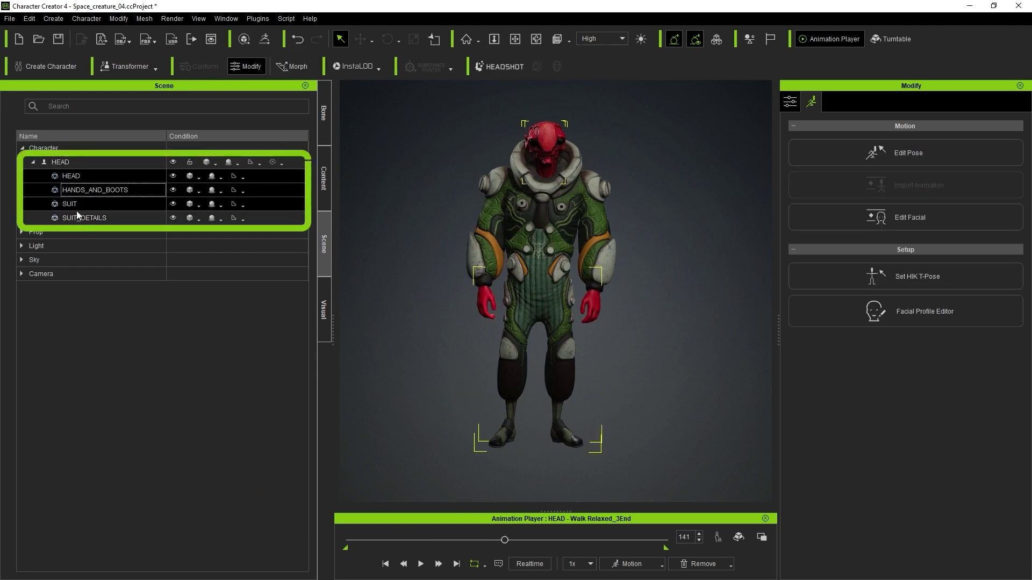
{"action": "left_click", "coordinate": [77, 206], "text": "ctrl"}
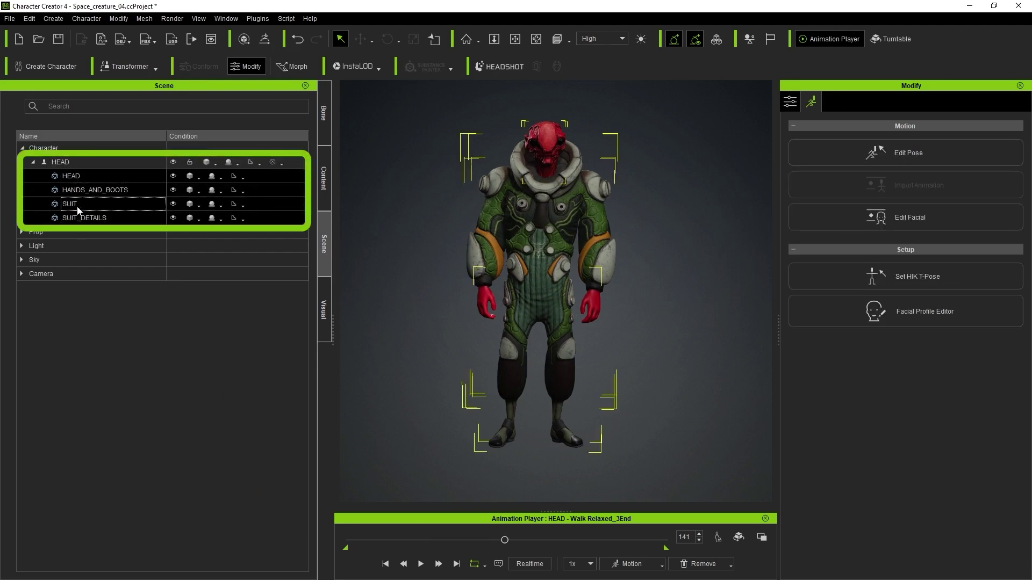
Step: Send the selected meshes to ZBrush through GoZ in their current pose, using the Relink template
{"action": "left_click", "coordinate": [264, 40]}
{"action": "left_click", "coordinate": [317, 123]}
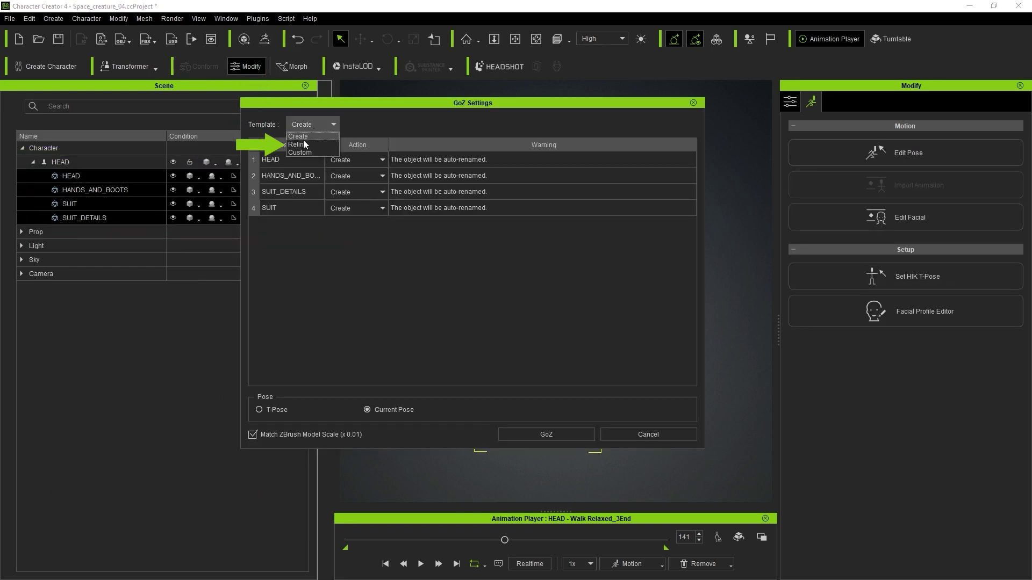
{"action": "left_click", "coordinate": [297, 144]}
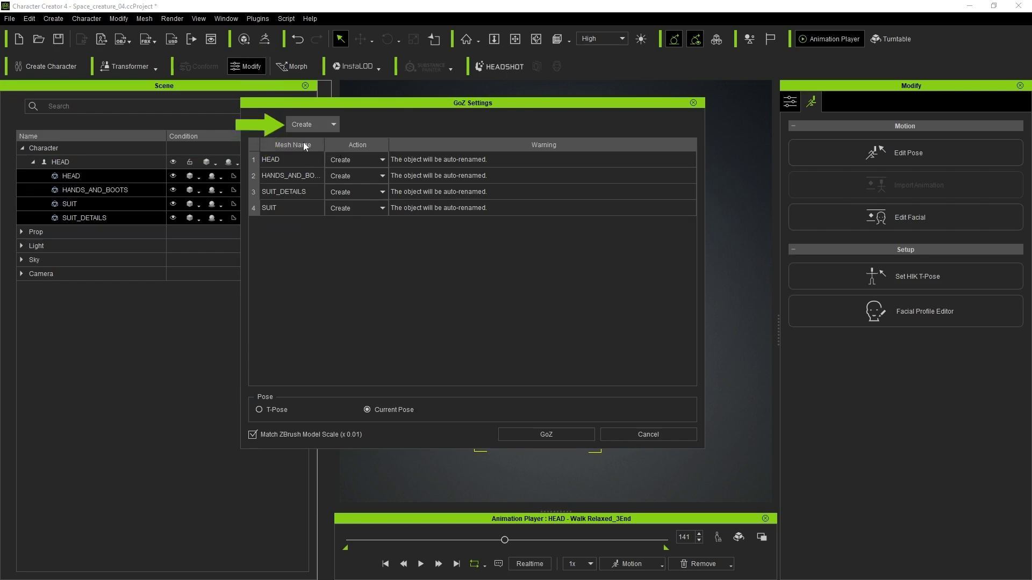
{"action": "left_click", "coordinate": [546, 435]}
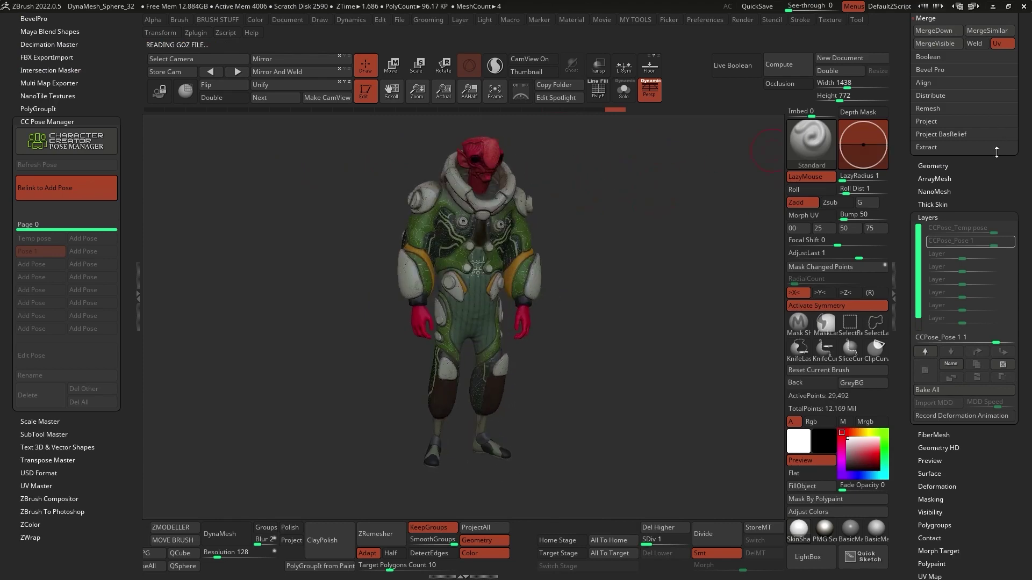
Step: Turn off Relink to Add Pose in ZBrush to store the relinked pose as layers, and rename that pose "Walking"
{"action": "mouse_move", "coordinate": [580, 183]}
{"action": "left_mouse_down"}
{"action": "mouse_move", "coordinate": [701, 185]}
{"action": "mouse_move", "coordinate": [576, 187]}
{"action": "left_mouse_up"}
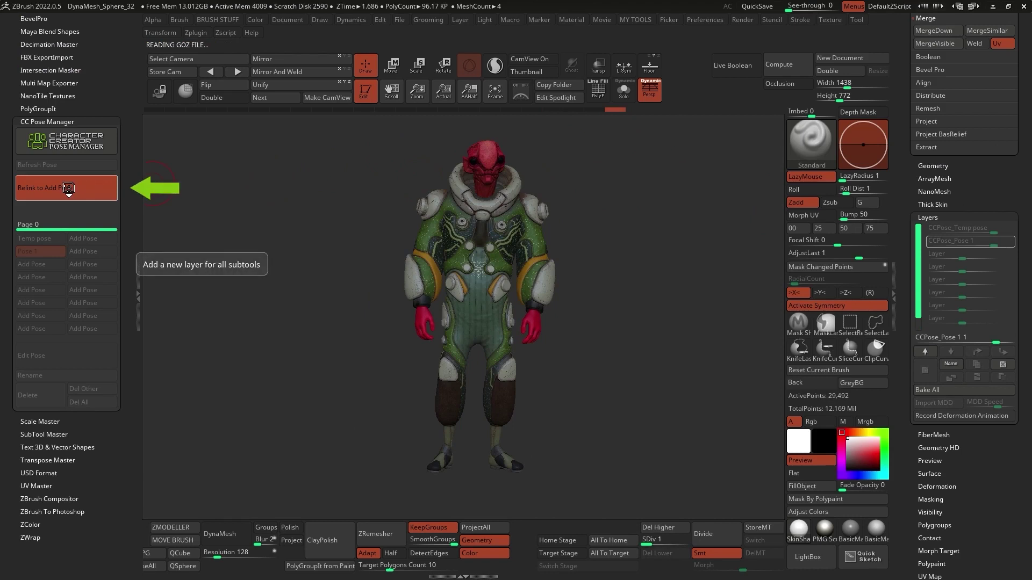
{"action": "left_click", "coordinate": [85, 185]}
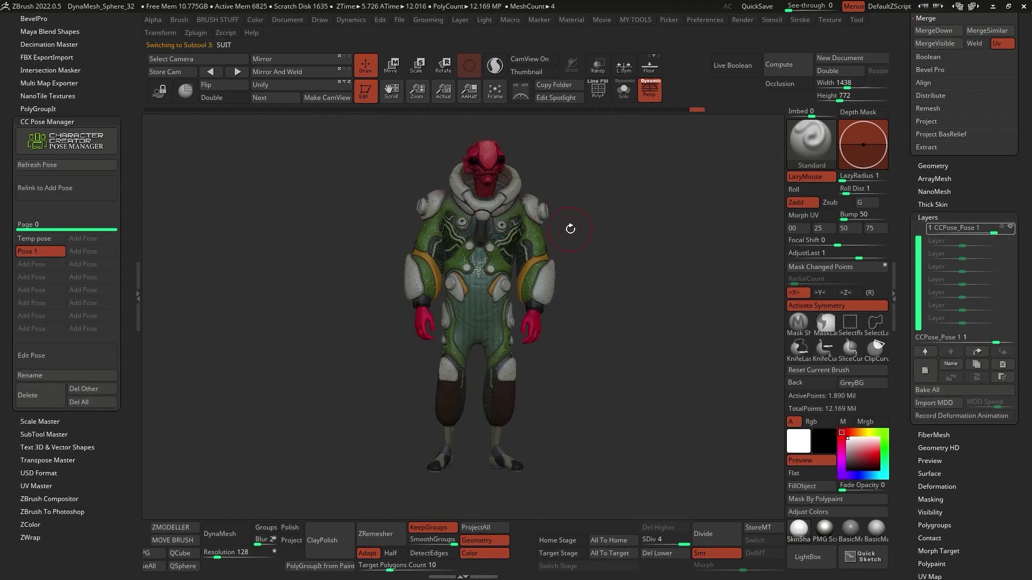
{"action": "left_click", "coordinate": [38, 376]}
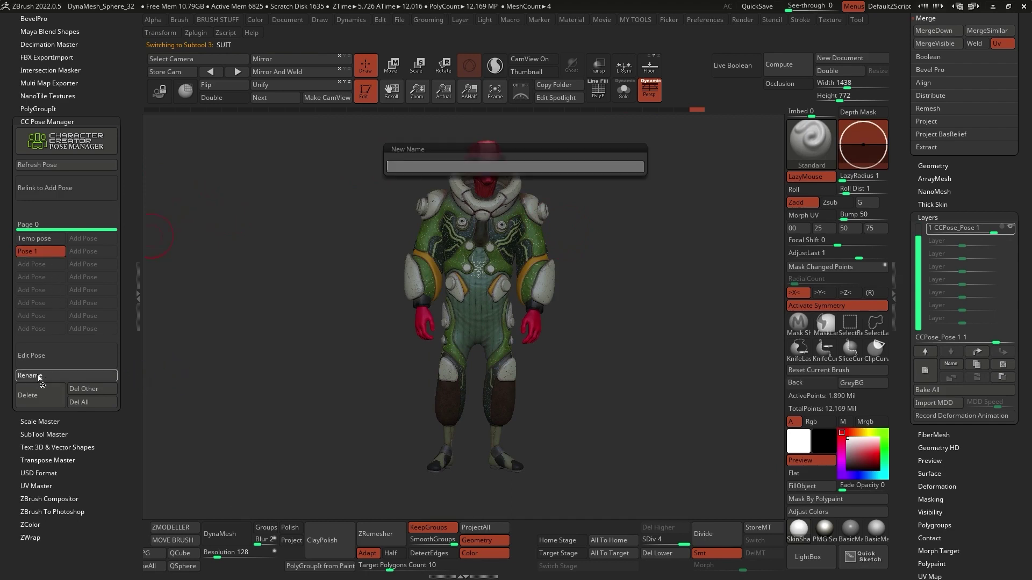
{"action": "type", "text": "Relaxed"}
{"action": "key", "text": "Return"}
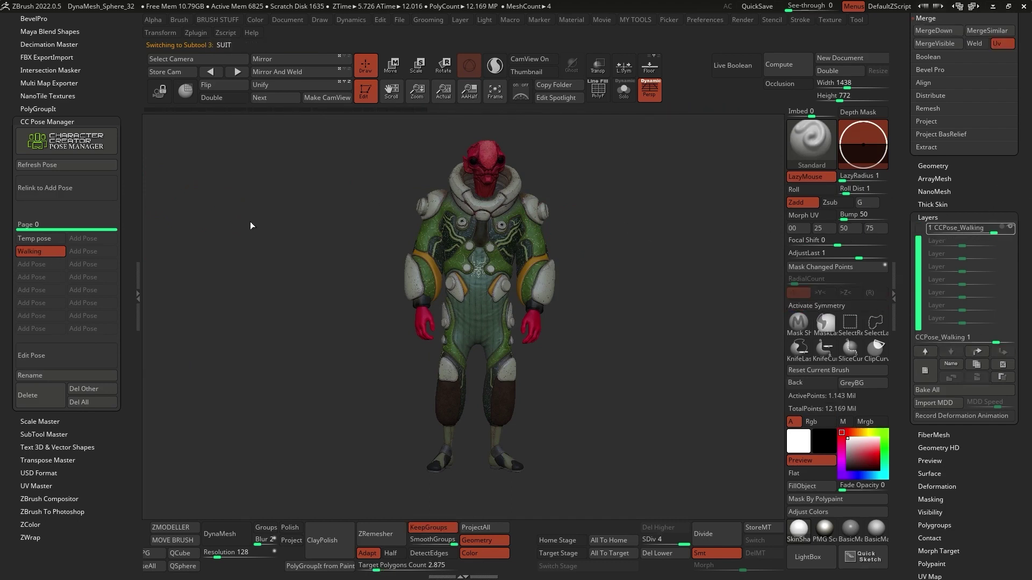
Step: Inspect the Walking pose on the high-resolution sculpt, up close and as a whole figure
{"action": "left_click", "coordinate": [38, 252]}
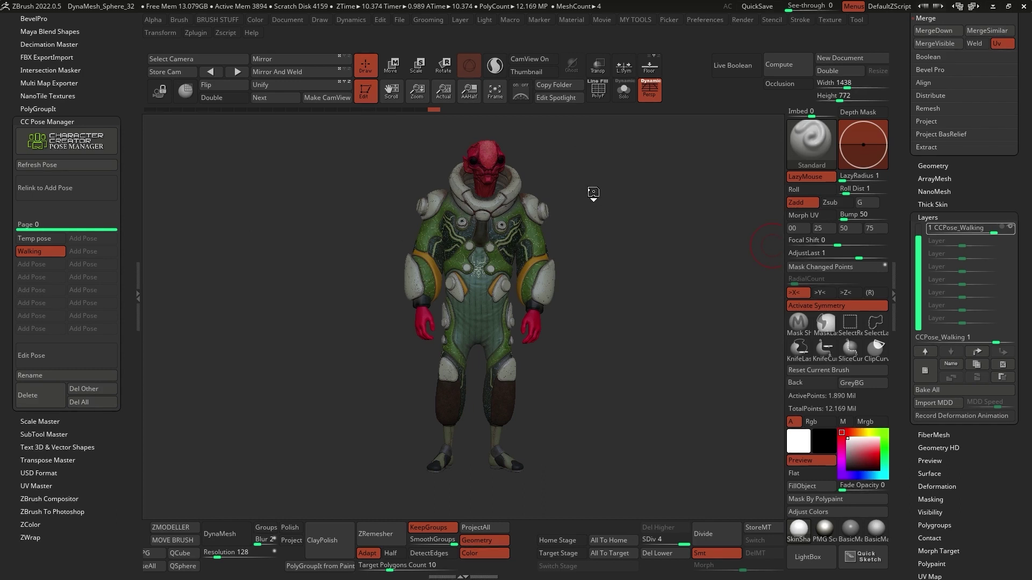
{"action": "left_click_drag", "start_coordinate": [591, 194], "coordinate": [587, 206]}
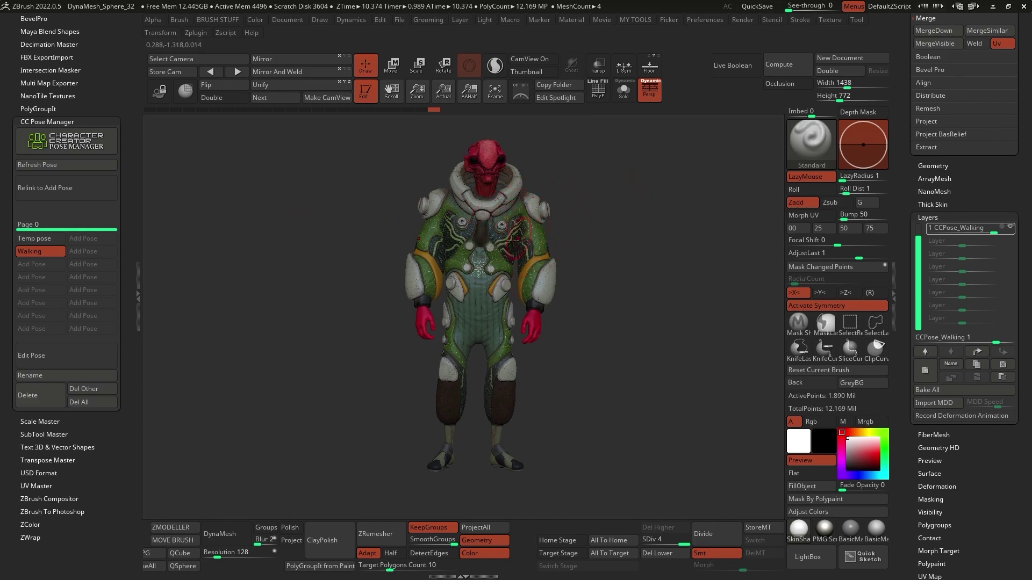
{"action": "key", "text": "f"}
{"action": "mouse_move", "coordinate": [577, 223]}
{"action": "left_mouse_down"}
{"action": "mouse_move", "coordinate": [524, 221]}
{"action": "mouse_move", "coordinate": [573, 221]}
{"action": "left_mouse_up"}
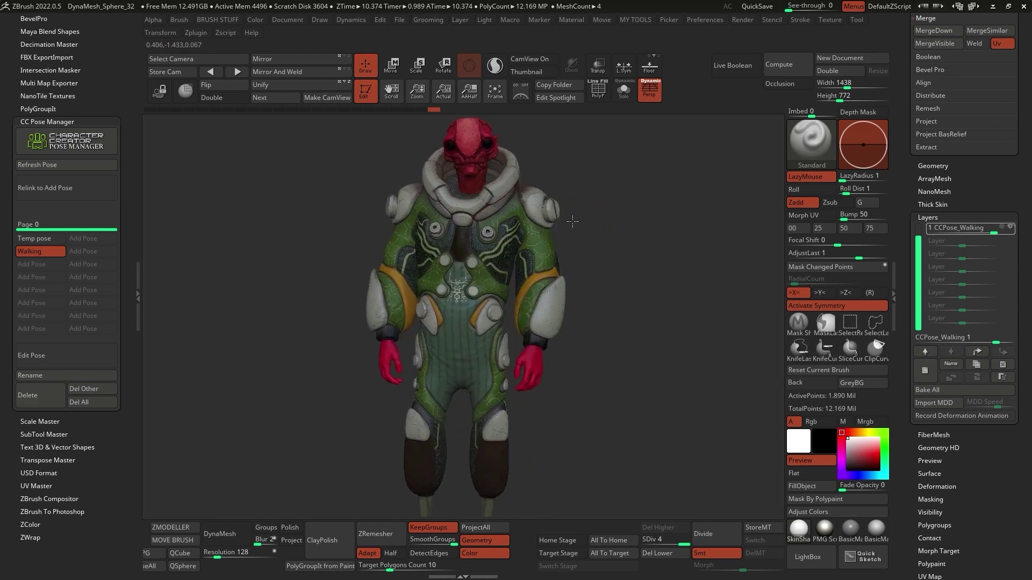
{"action": "right_click_drag", "start_coordinate": [573, 221], "coordinate": [572, 249]}
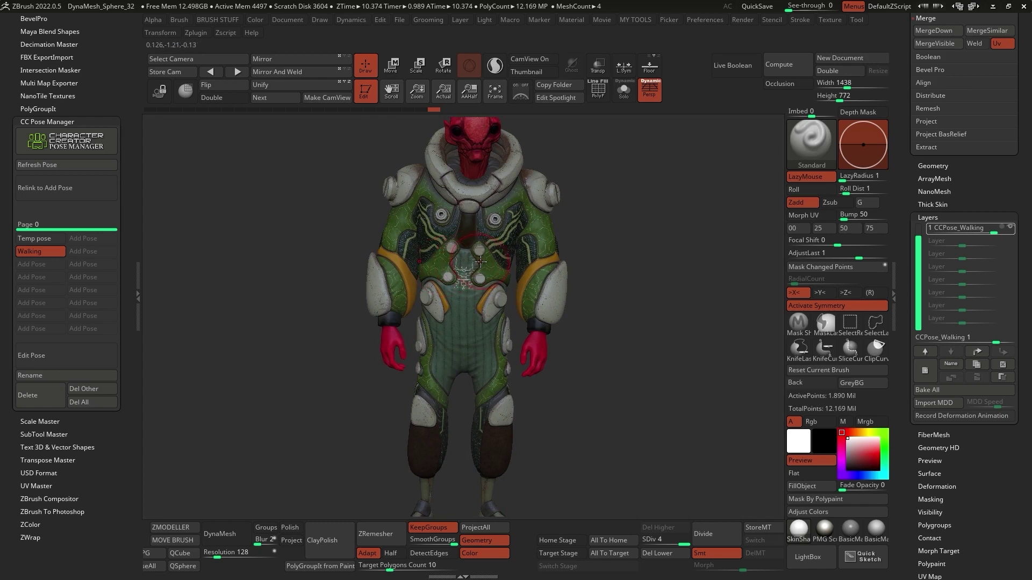
{"action": "right_click_drag", "start_coordinate": [647, 190], "coordinate": [623, 230], "text": "alt"}
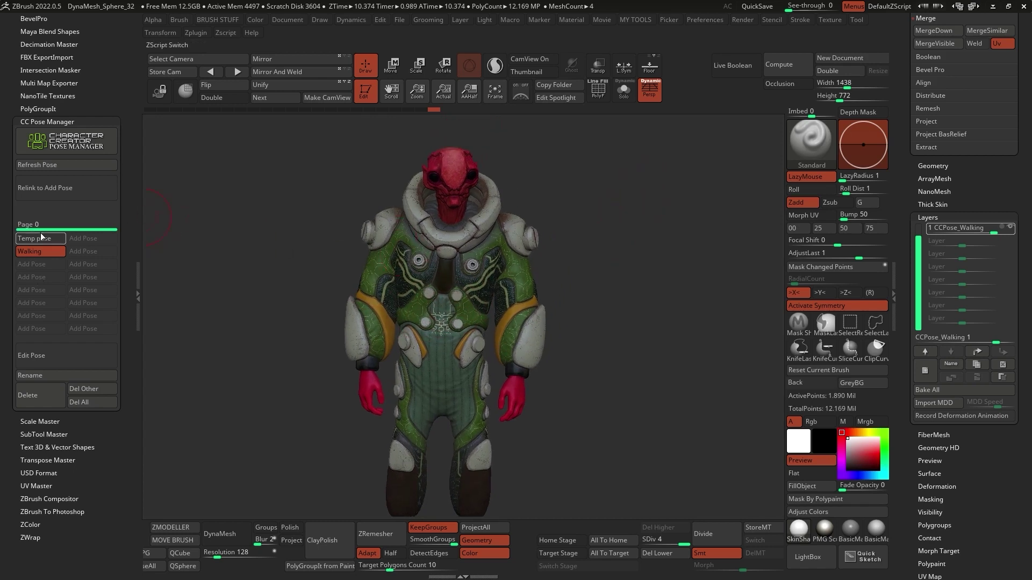
{"action": "left_click_drag", "start_coordinate": [305, 221], "coordinate": [312, 253]}
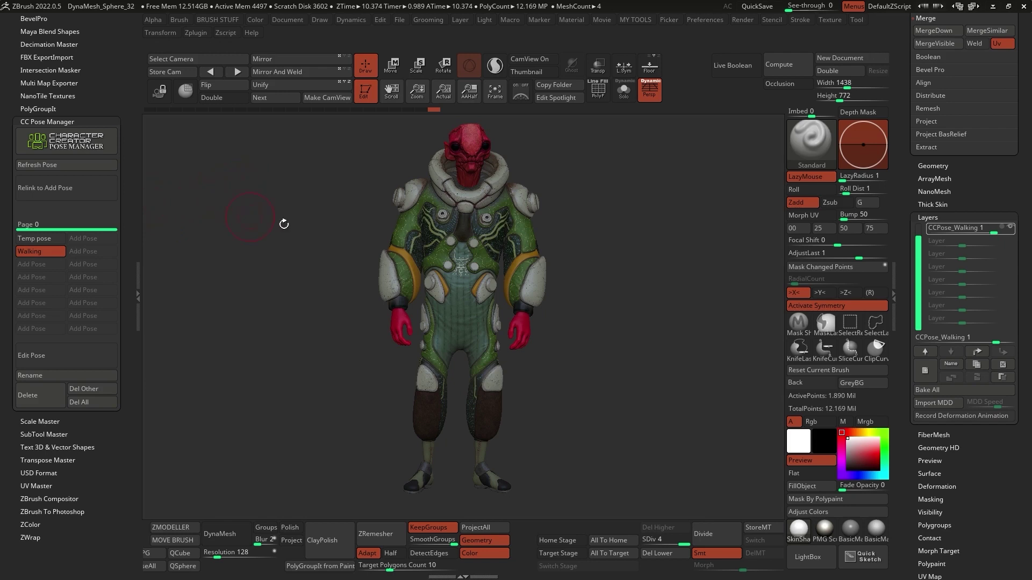
Step: Turn on Relink to Add Pose again and switch off the Walking pose
{"action": "left_click", "coordinate": [69, 192]}
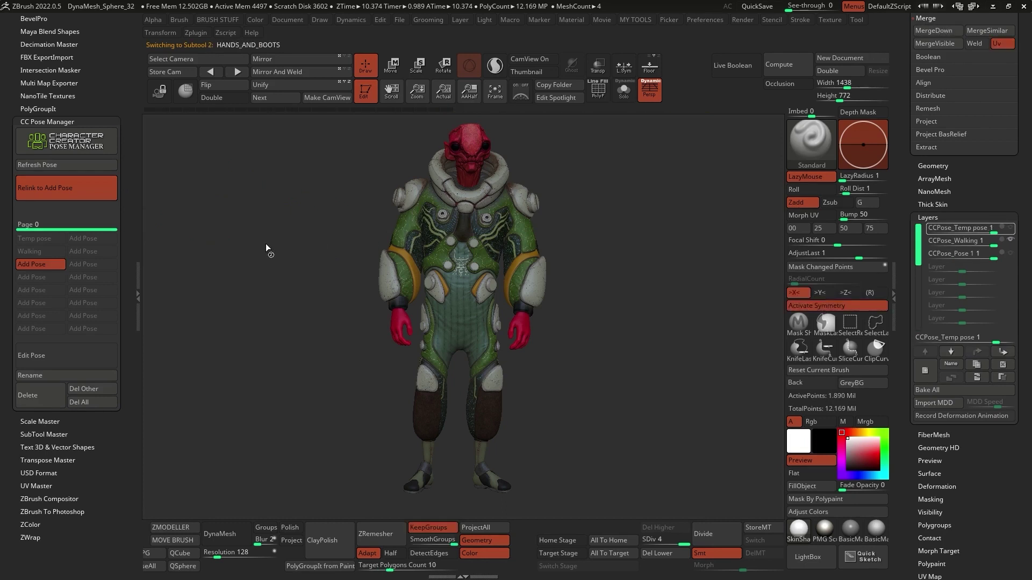
{"action": "left_click", "coordinate": [53, 252]}
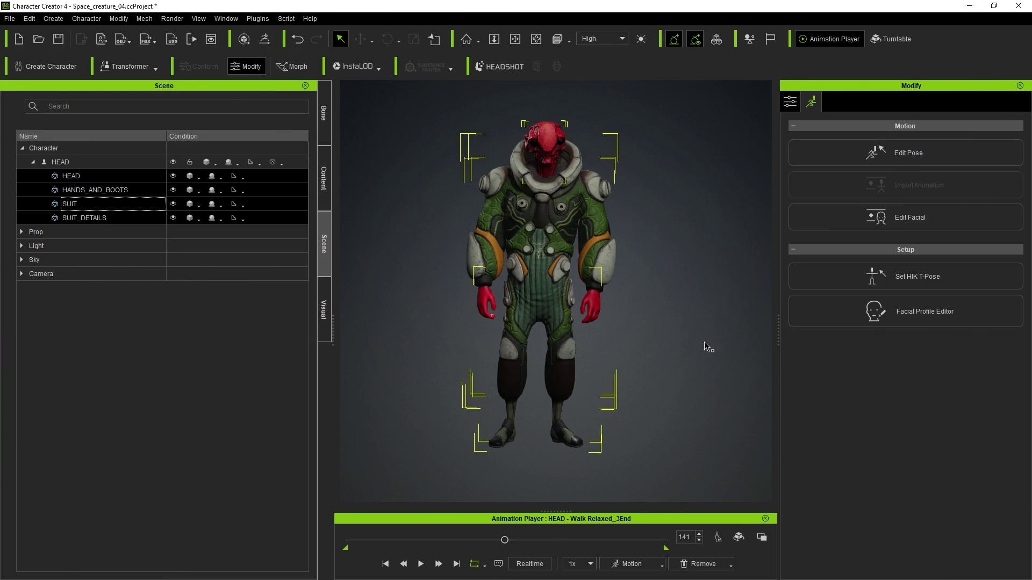
Step: Switch to Character Creator, apply the male Posing_M motion to the character and scrub it to frame 869
{"action": "left_click", "coordinate": [662, 565]}
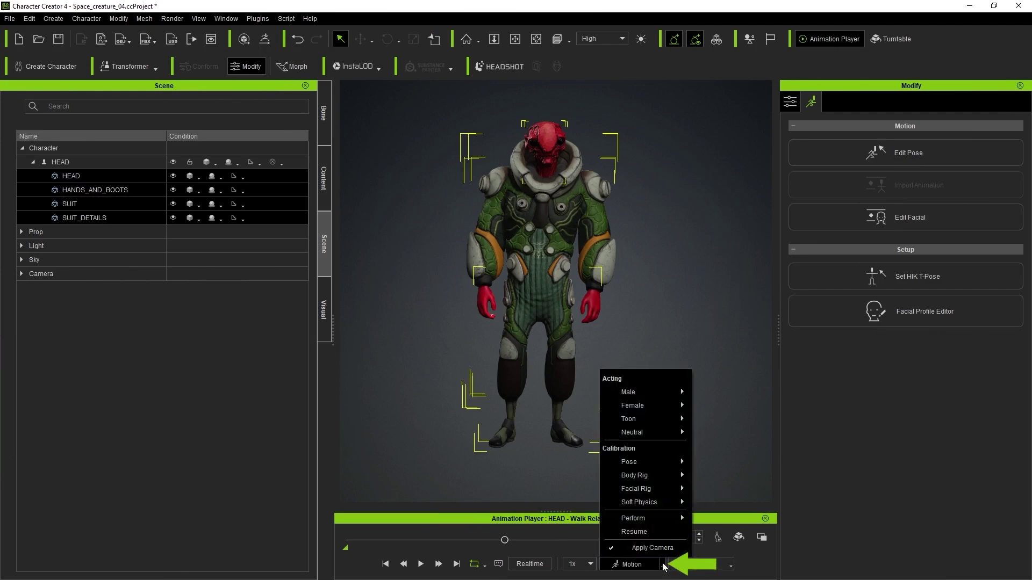
{"action": "mouse_move", "coordinate": [652, 396]}
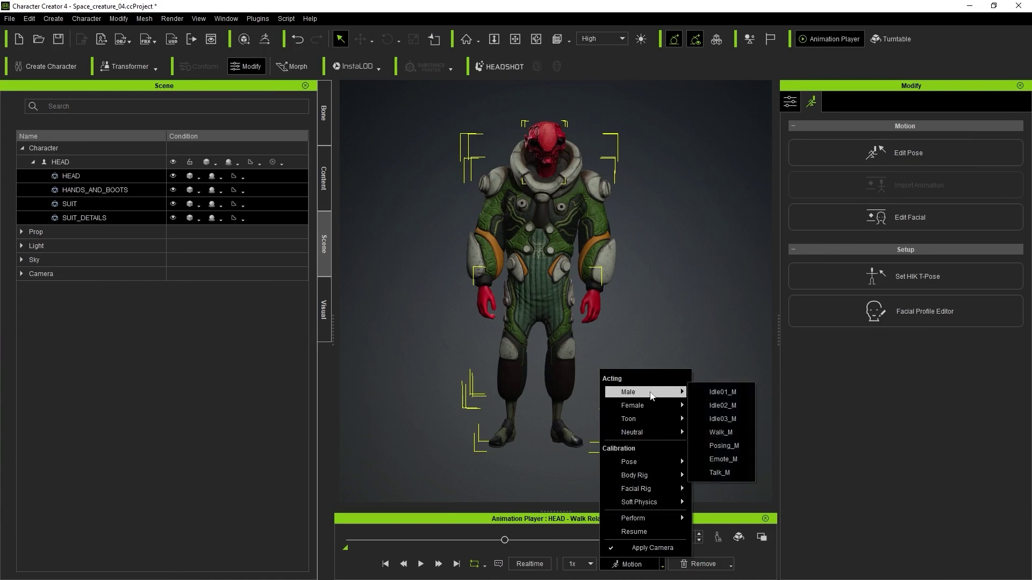
{"action": "mouse_move", "coordinate": [681, 419]}
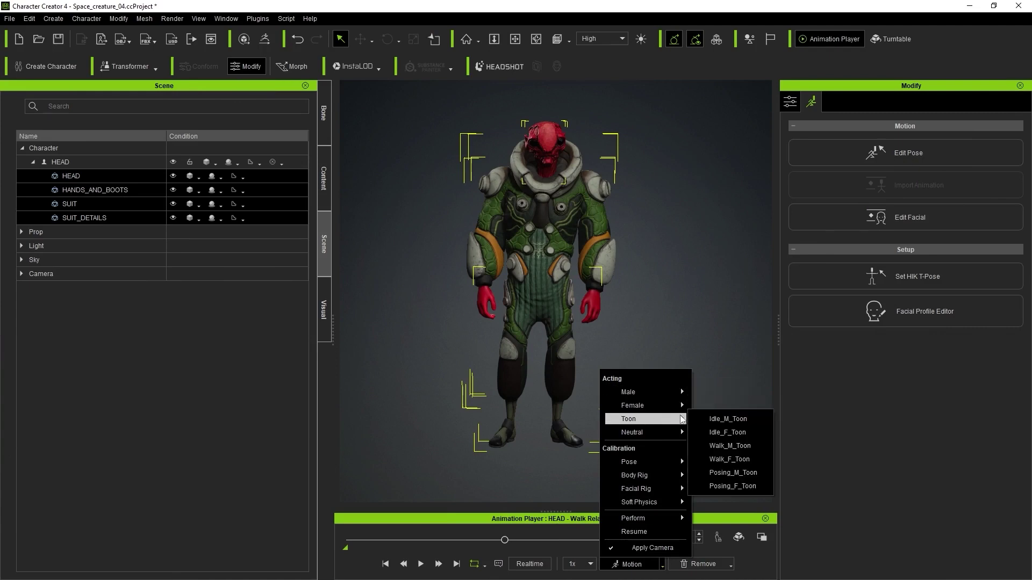
{"action": "mouse_move", "coordinate": [671, 468]}
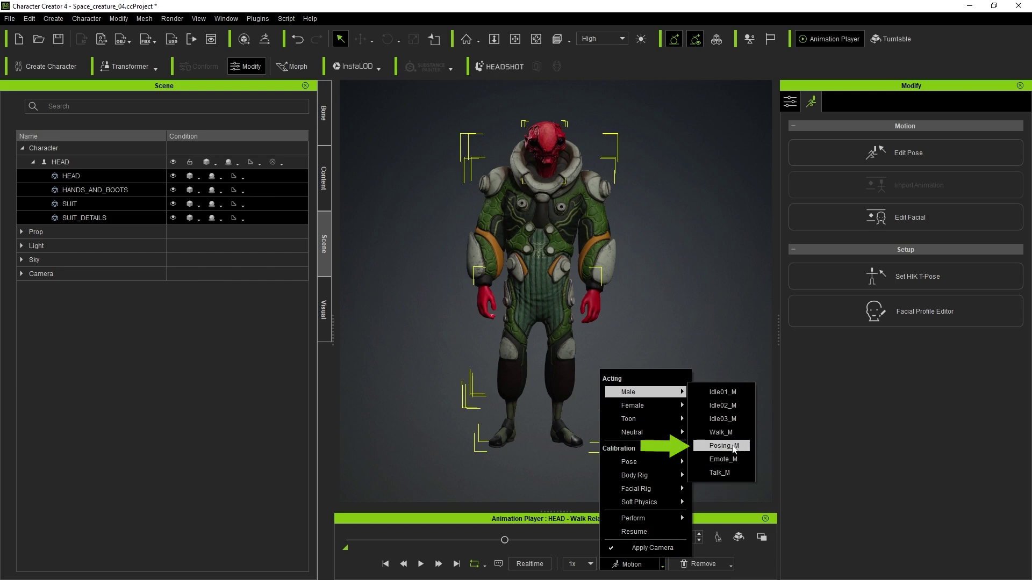
{"action": "left_click", "coordinate": [724, 446]}
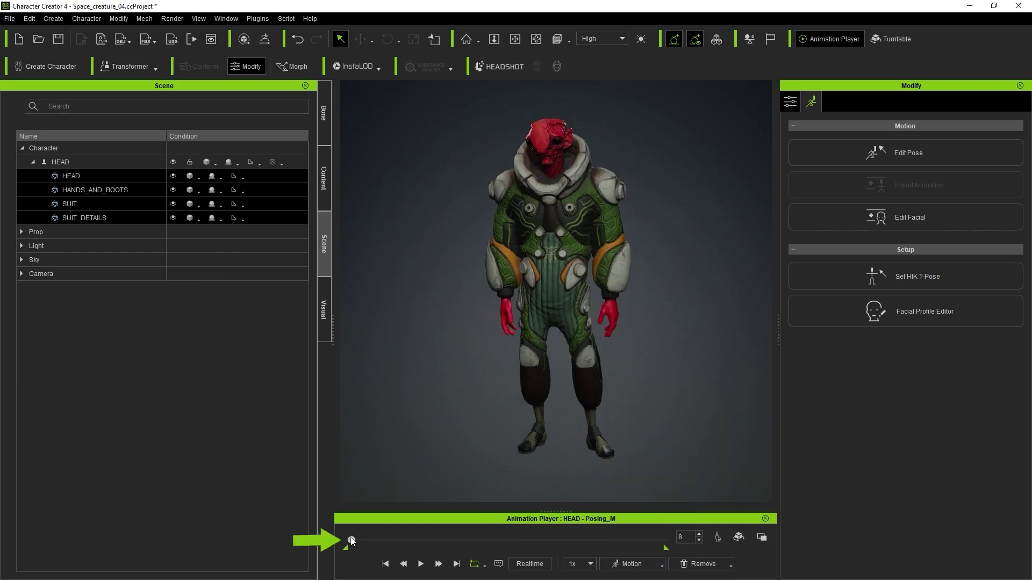
{"action": "left_click_drag", "start_coordinate": [351, 540], "coordinate": [558, 540]}
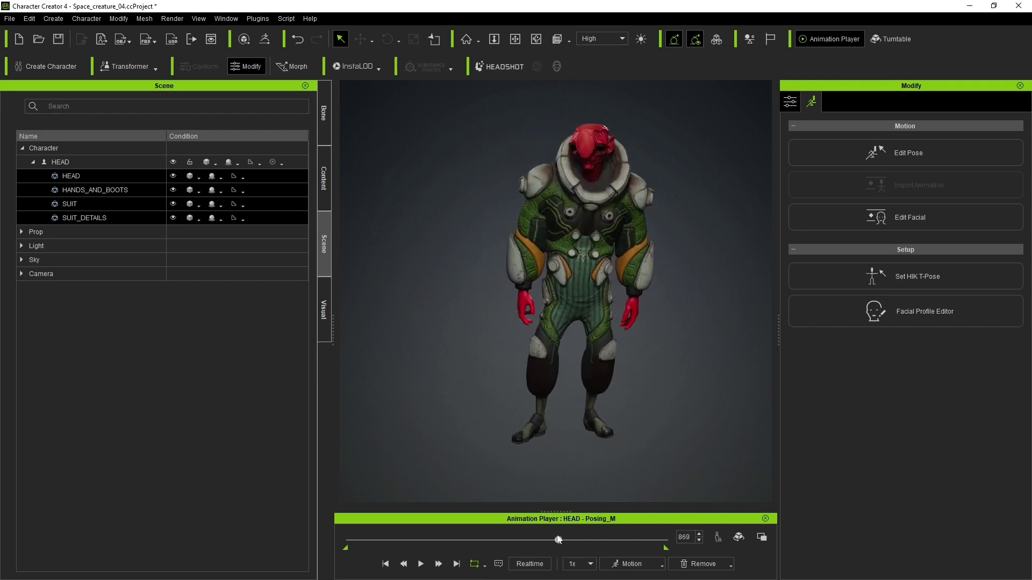
Step: Apply the Reclining_Bench pose from the 1.Male Pose library to the character and view it up close
{"action": "left_click", "coordinate": [325, 180]}
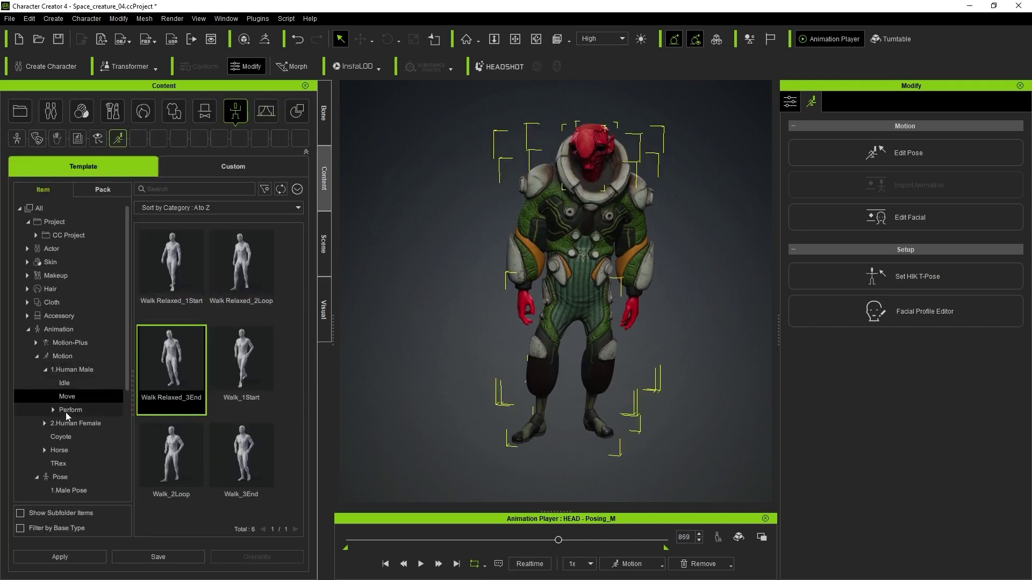
{"action": "left_click", "coordinate": [63, 356]}
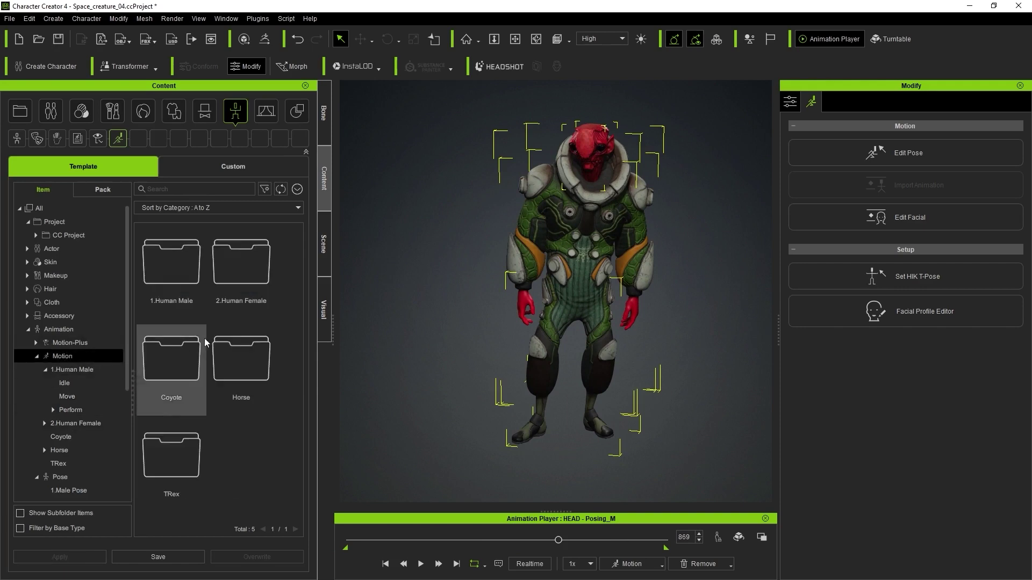
{"action": "left_click", "coordinate": [69, 489]}
{"action": "scroll", "coordinate": [258, 322], "scroll_direction": "down", "scroll_amount": 3}
{"action": "left_click", "coordinate": [159, 328]}
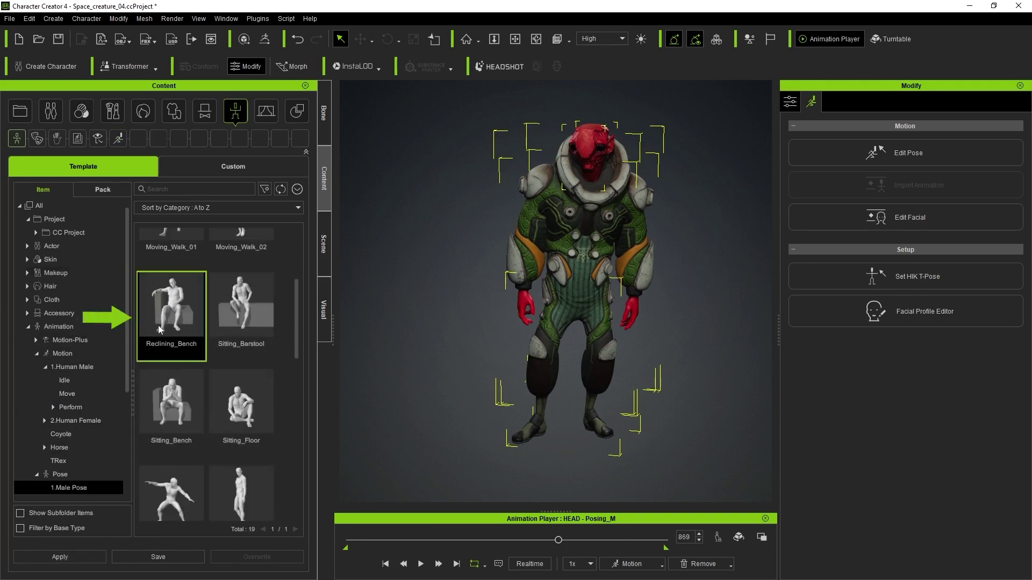
{"action": "left_click_drag", "start_coordinate": [159, 329], "coordinate": [596, 295]}
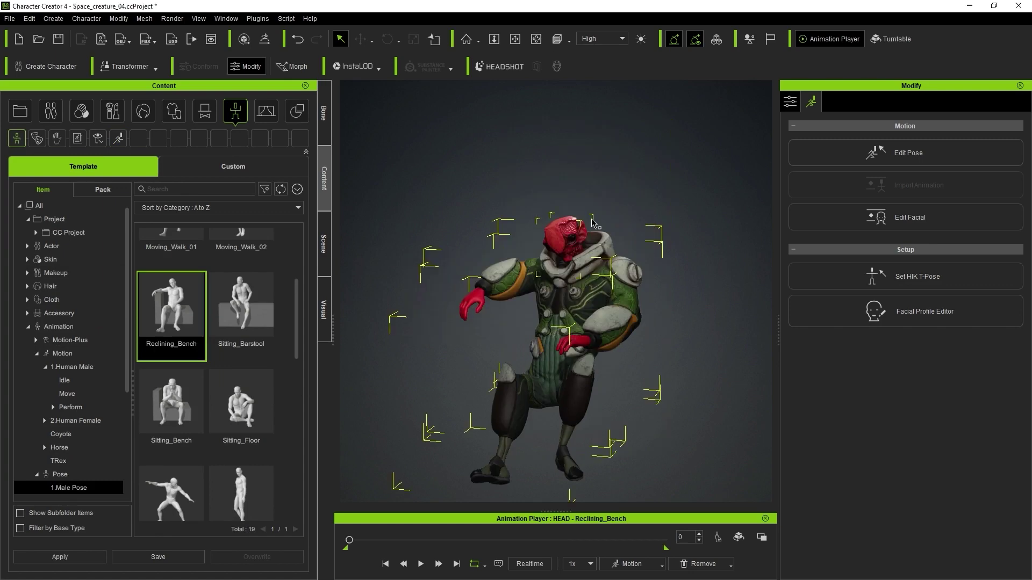
{"action": "right_click_drag", "start_coordinate": [640, 231], "coordinate": [470, 142]}
{"action": "right_click_drag", "start_coordinate": [765, 193], "coordinate": [591, 273]}
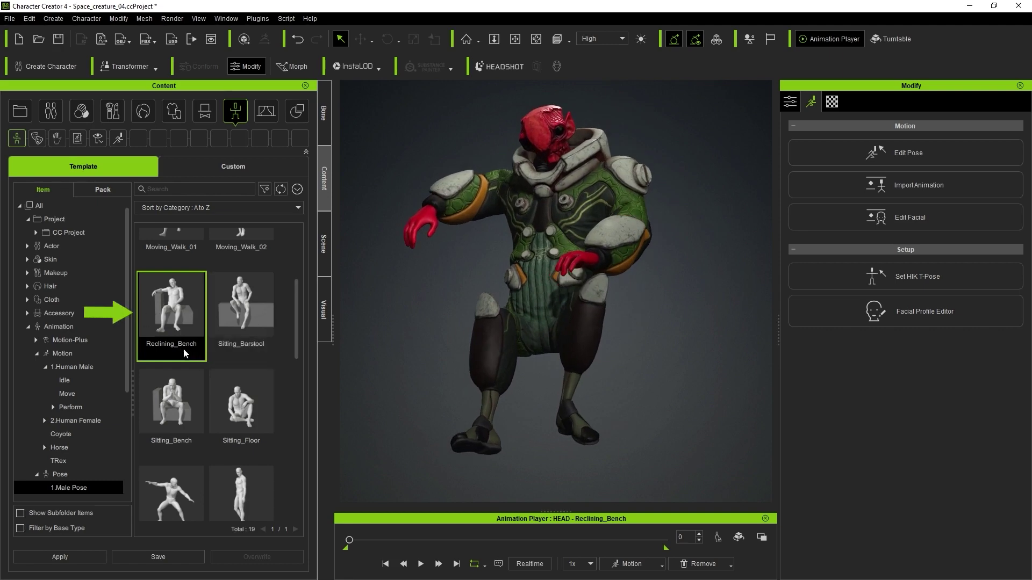
Step: Open the pose editor and move the character's left hand toward the left knee in IK mode
{"action": "left_click", "coordinate": [908, 155]}
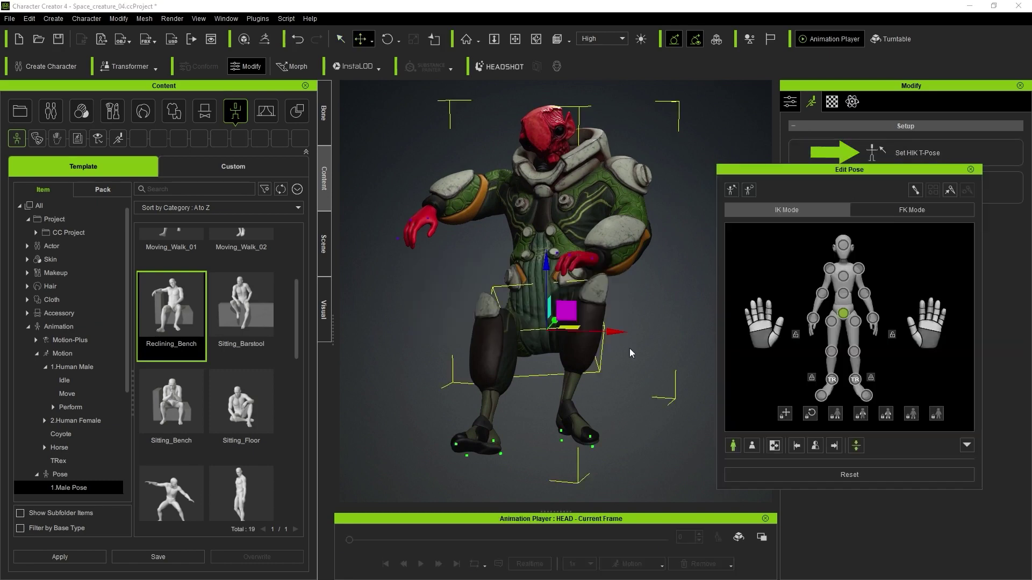
{"action": "left_click", "coordinate": [872, 318]}
{"action": "left_click_drag", "start_coordinate": [615, 241], "coordinate": [623, 240]}
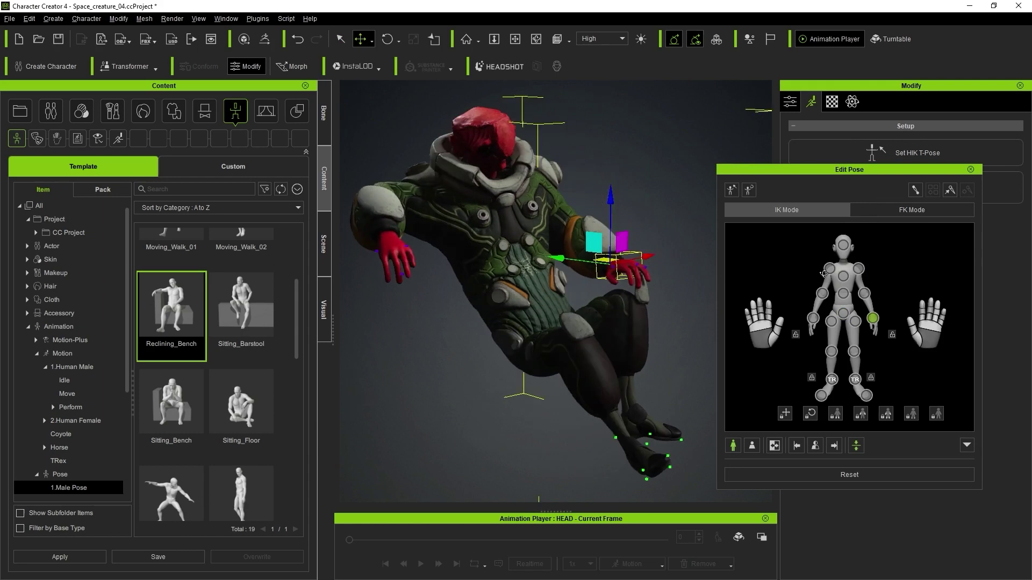
{"action": "middle_click_drag", "start_coordinate": [603, 300], "coordinate": [490, 310]}
{"action": "right_click_drag", "start_coordinate": [538, 285], "coordinate": [570, 221]}
{"action": "left_click_drag", "start_coordinate": [537, 181], "coordinate": [538, 191]}
Step: Rotate and reposition the left hand until it rests on the left knee
{"action": "key", "text": "e"}
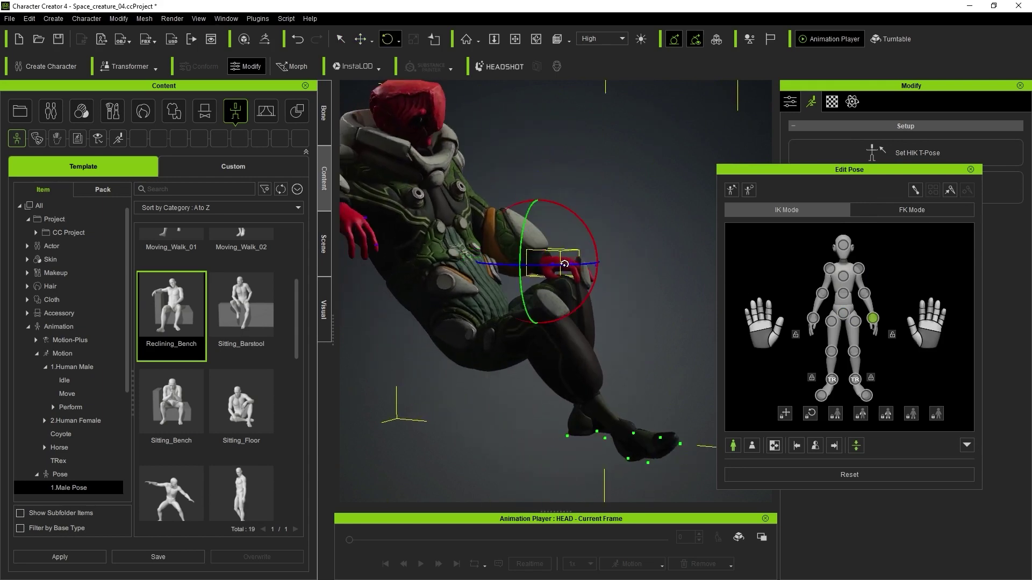
{"action": "left_click_drag", "start_coordinate": [565, 264], "coordinate": [544, 279]}
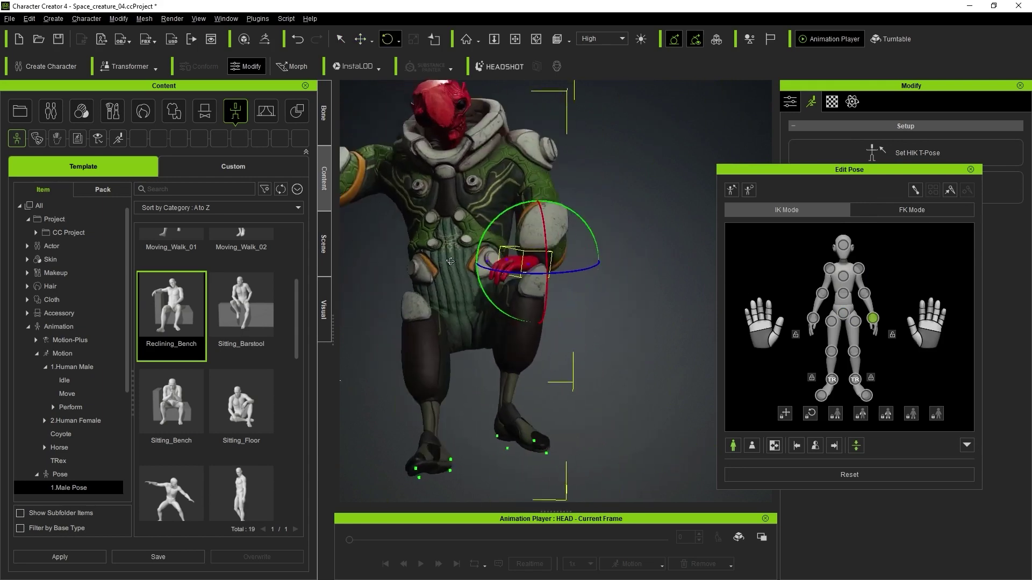
{"action": "key", "text": "w"}
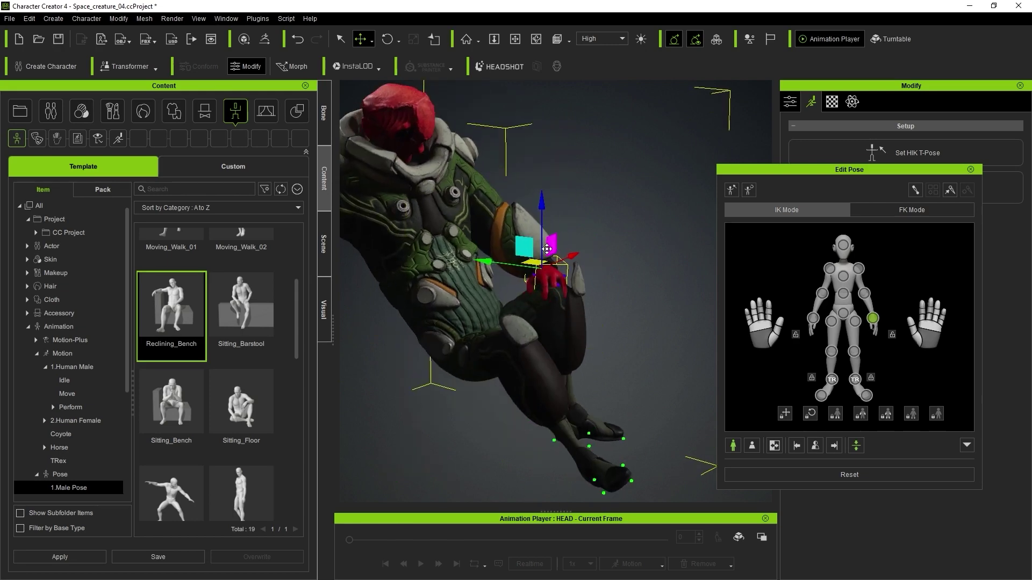
{"action": "key", "text": "e"}
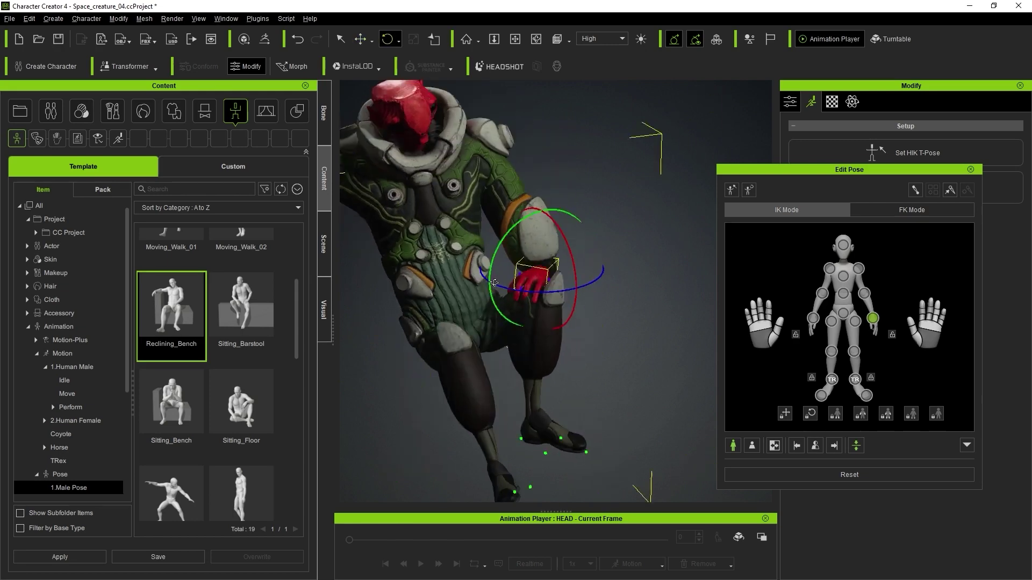
{"action": "key", "text": "w"}
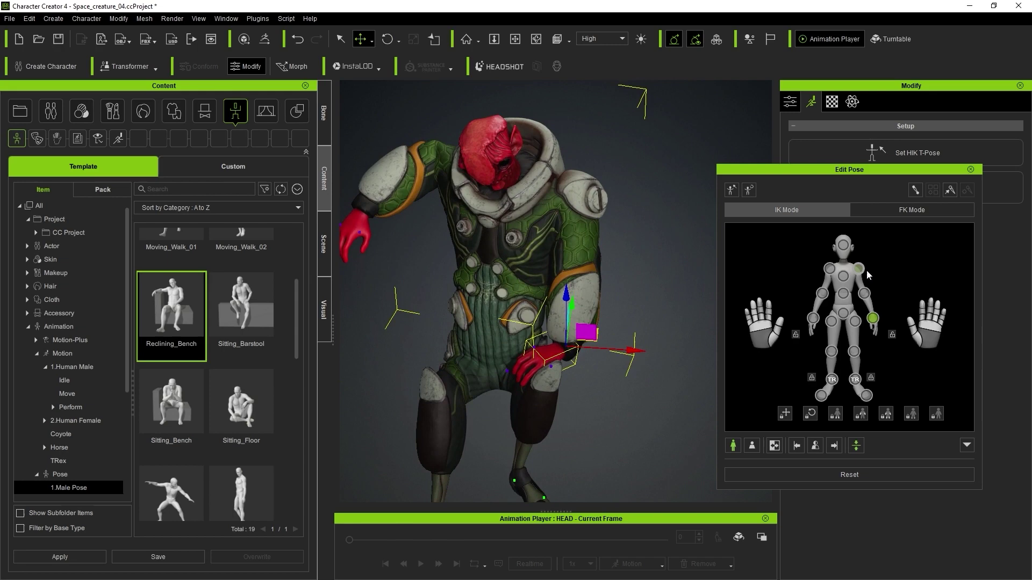
Step: Shift the character's left shoulder slightly forward toward the knees
{"action": "left_click", "coordinate": [860, 269]}
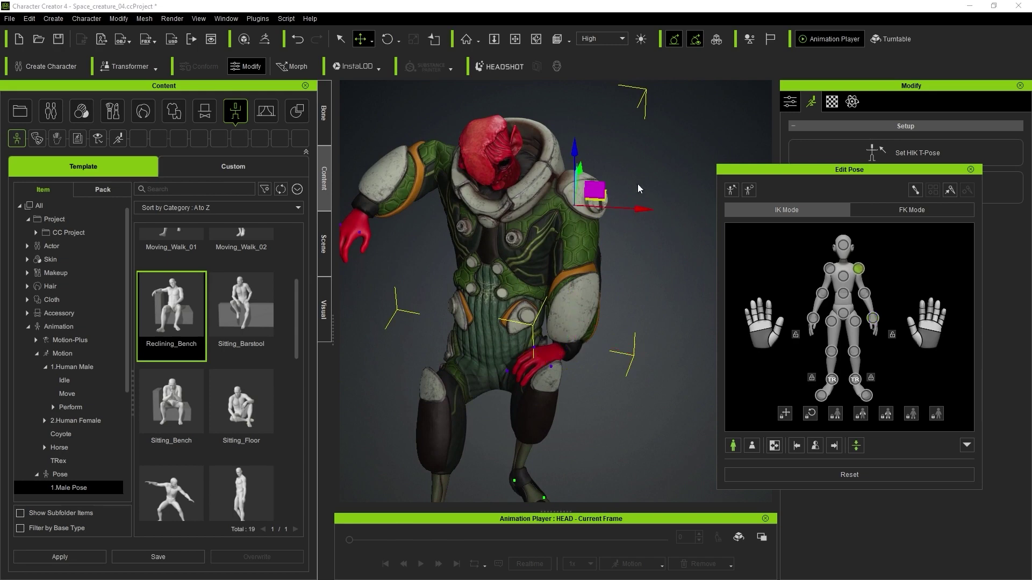
{"action": "left_click_drag", "start_coordinate": [617, 205], "coordinate": [549, 204]}
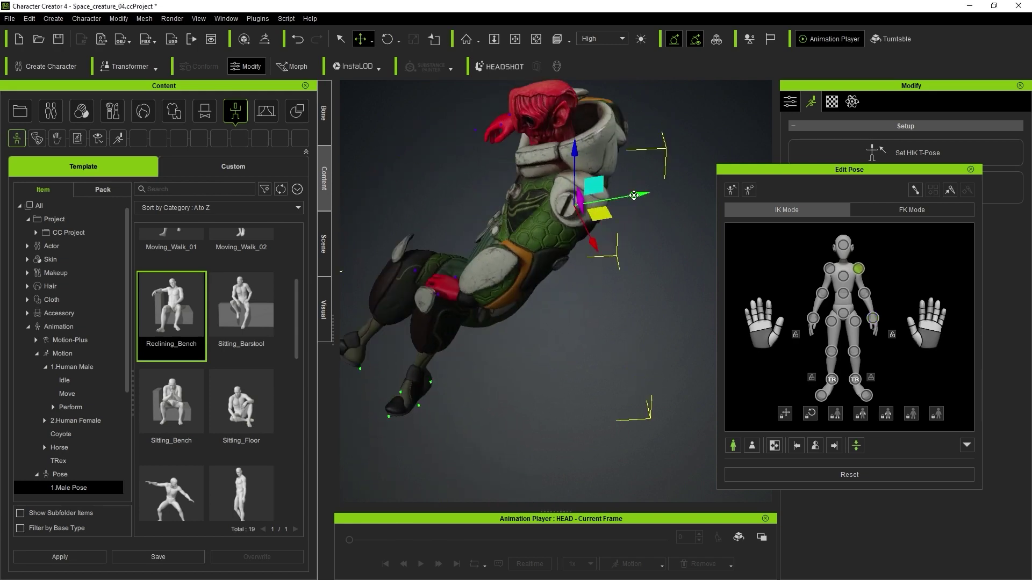
{"action": "left_click_drag", "start_coordinate": [634, 195], "coordinate": [626, 197]}
{"action": "key", "text": "q"}
{"action": "key", "text": "w"}
{"action": "key", "text": "e"}
{"action": "key", "text": "w"}
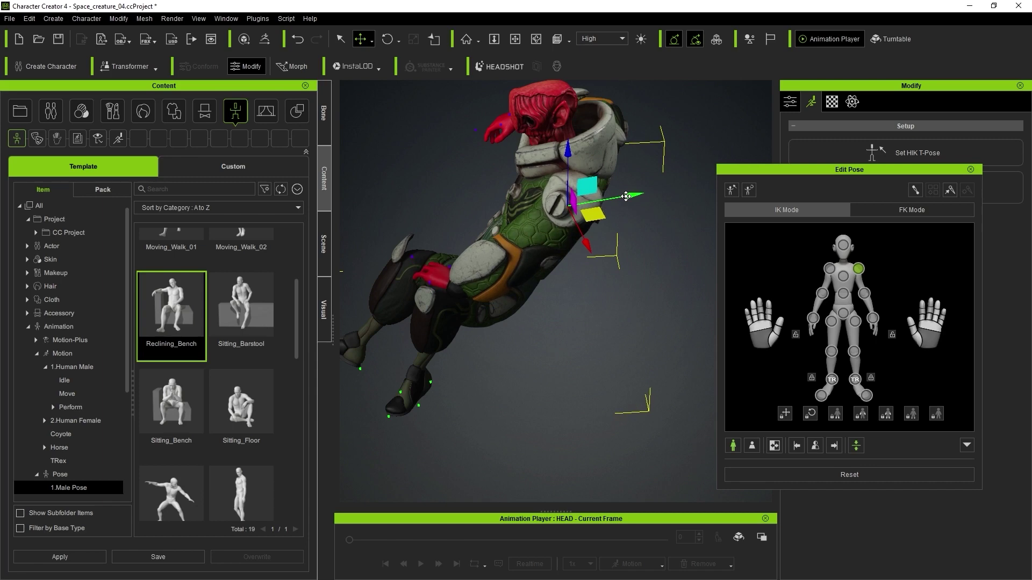
Step: Refine the left hand's rotation and position so the palm lies over the top of the left knee
{"action": "left_click", "coordinate": [875, 324]}
{"action": "right_click_drag", "start_coordinate": [538, 237], "coordinate": [608, 240]}
{"action": "right_click_drag", "start_coordinate": [524, 273], "coordinate": [599, 215]}
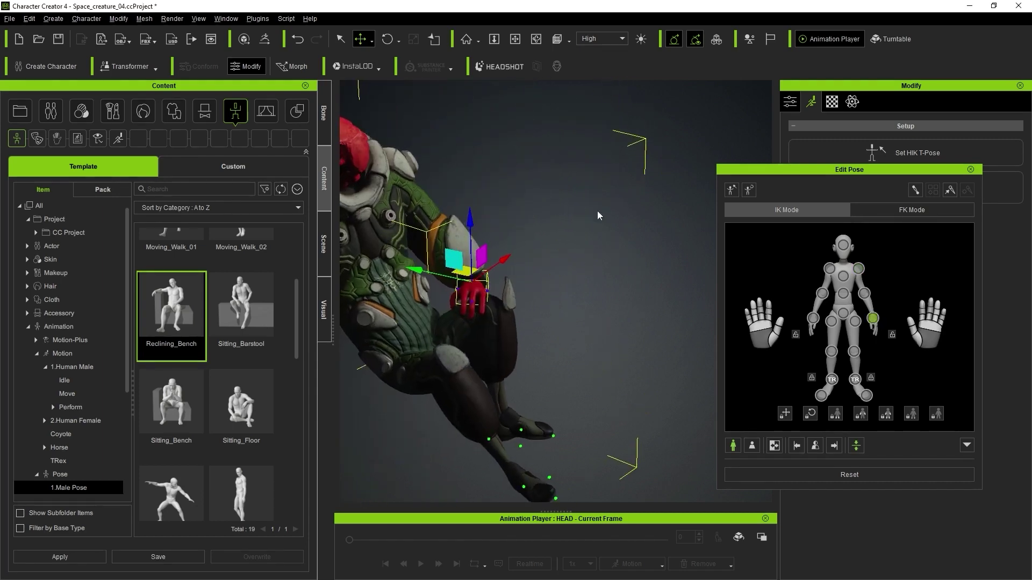
{"action": "key", "text": "e"}
{"action": "left_click_drag", "start_coordinate": [490, 305], "coordinate": [499, 300]}
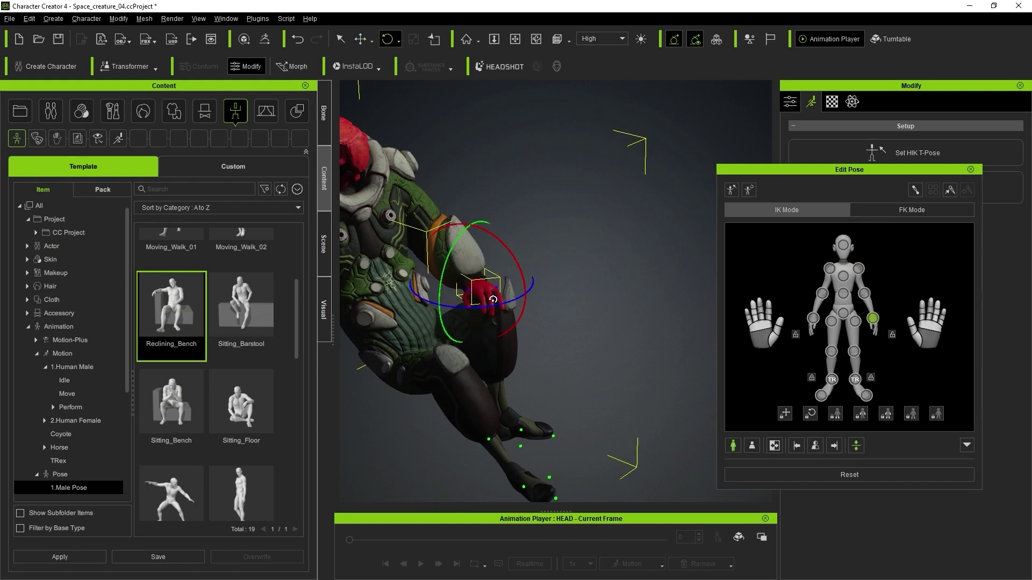
{"action": "right_click_drag", "start_coordinate": [493, 299], "coordinate": [457, 312]}
{"action": "key", "text": "w"}
{"action": "left_click_drag", "start_coordinate": [458, 275], "coordinate": [457, 270]}
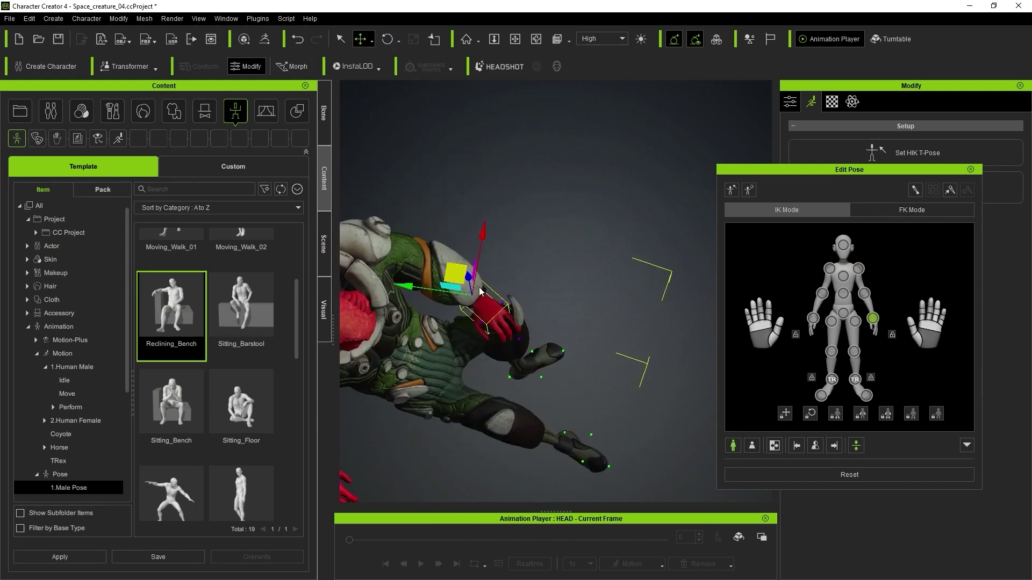
{"action": "key", "text": "e"}
{"action": "right_click_drag", "start_coordinate": [502, 326], "coordinate": [548, 293]}
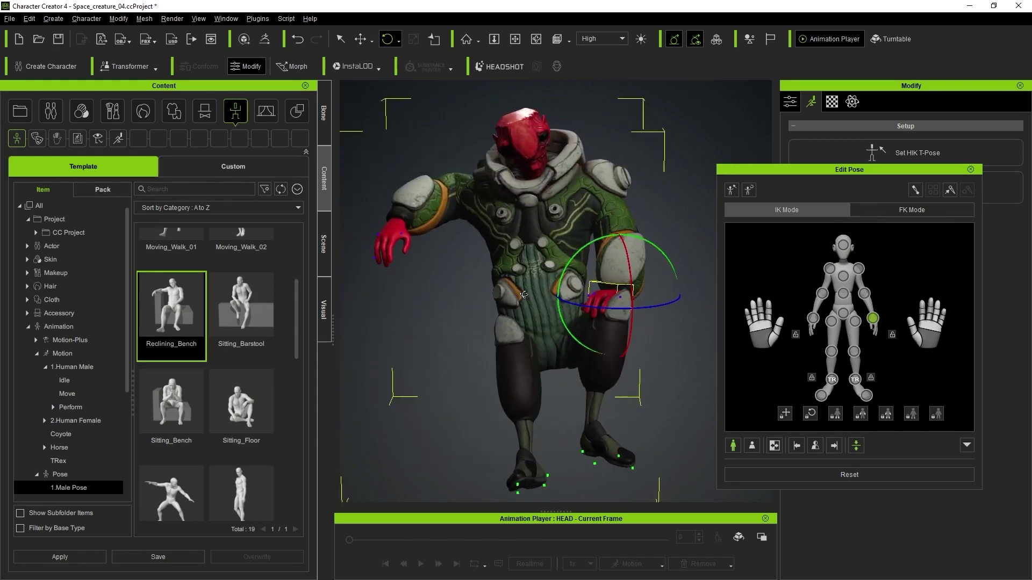
Step: Examine how the left hand sits on the knee up close, check the whole figure, and close the pose editor
{"action": "key", "text": "q"}
{"action": "scroll", "coordinate": [631, 340], "scroll_direction": "up", "scroll_amount": 10}
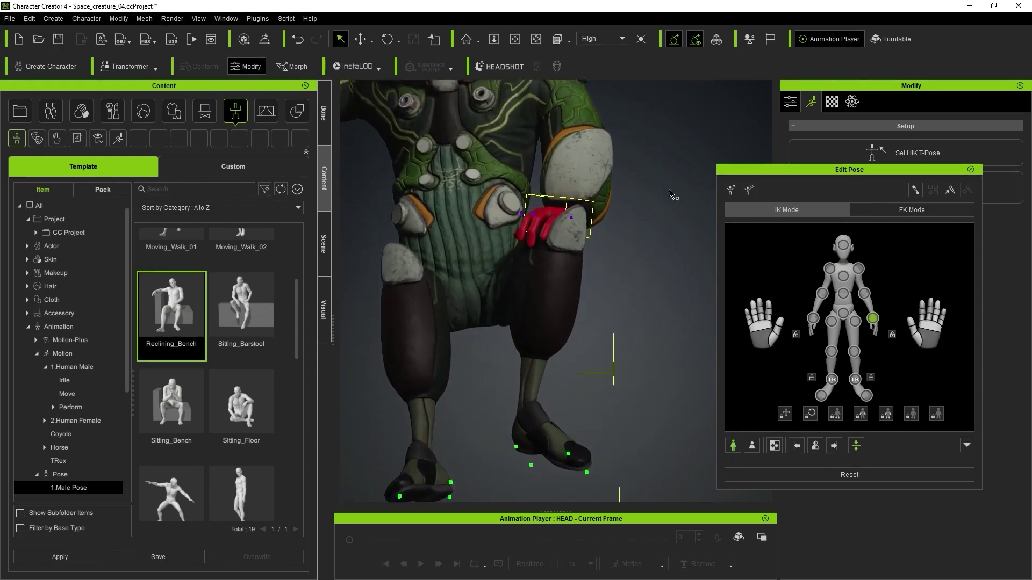
{"action": "right_click_drag", "start_coordinate": [538, 188], "coordinate": [635, 331]}
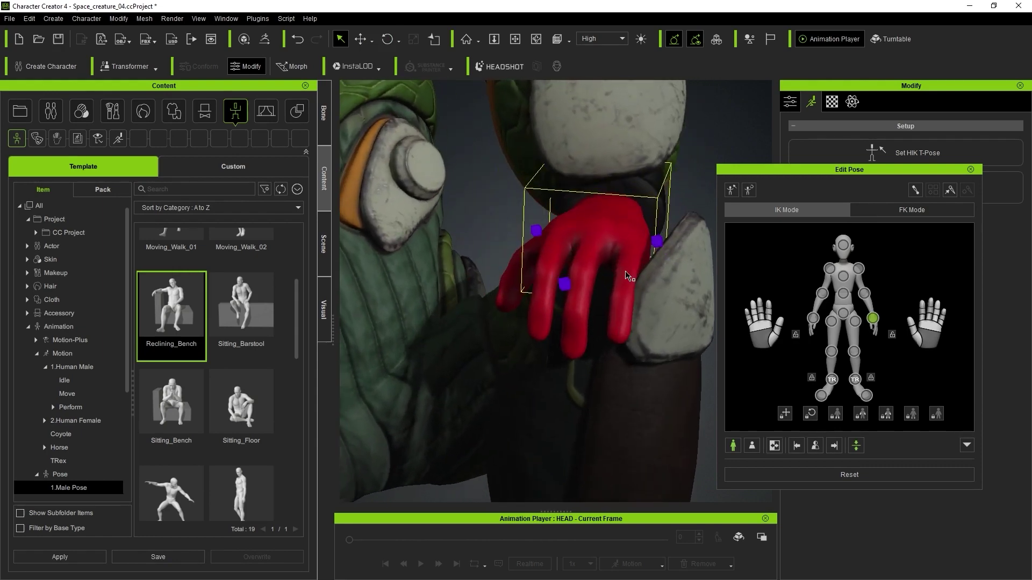
{"action": "scroll", "coordinate": [637, 295], "scroll_direction": "down", "scroll_amount": 10}
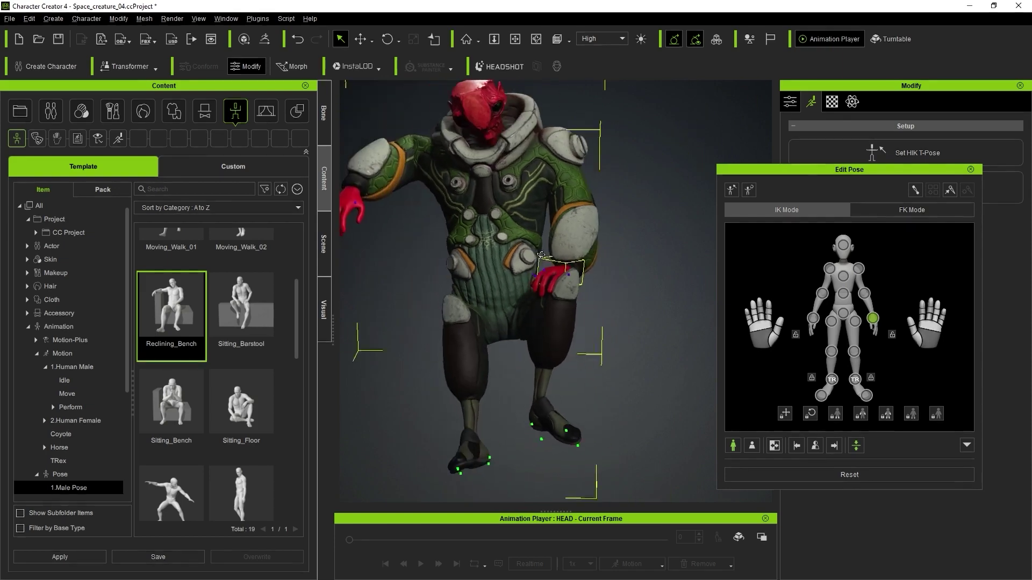
{"action": "right_click_drag", "start_coordinate": [541, 255], "coordinate": [483, 295]}
{"action": "middle_click_drag", "start_coordinate": [666, 313], "coordinate": [636, 266]}
{"action": "middle_click_drag", "start_coordinate": [597, 230], "coordinate": [614, 280]}
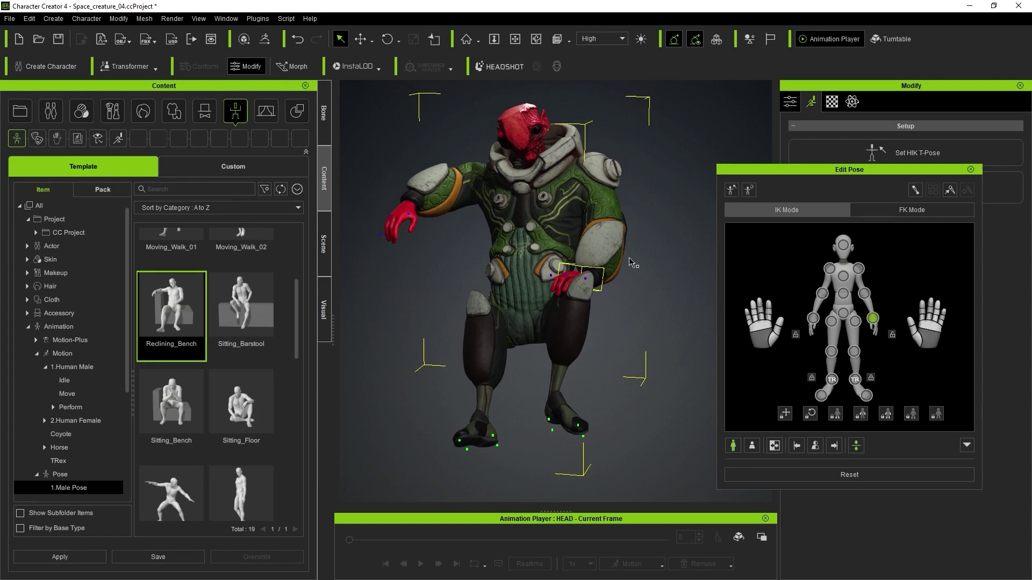
{"action": "scroll", "coordinate": [633, 262], "scroll_direction": "up", "scroll_amount": 2}
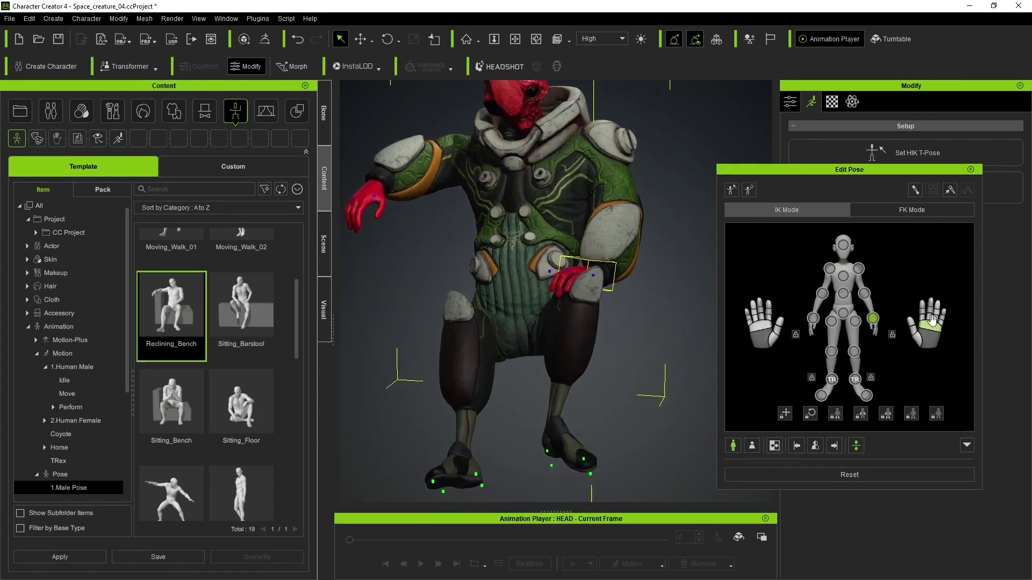
{"action": "left_click", "coordinate": [935, 318]}
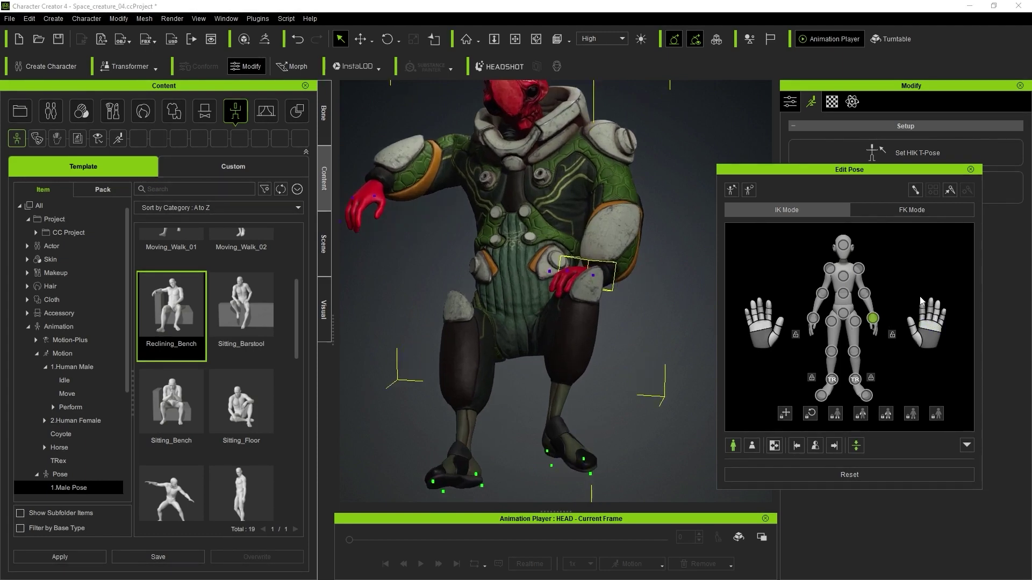
{"action": "scroll", "coordinate": [595, 231], "scroll_direction": "down", "scroll_amount": 3}
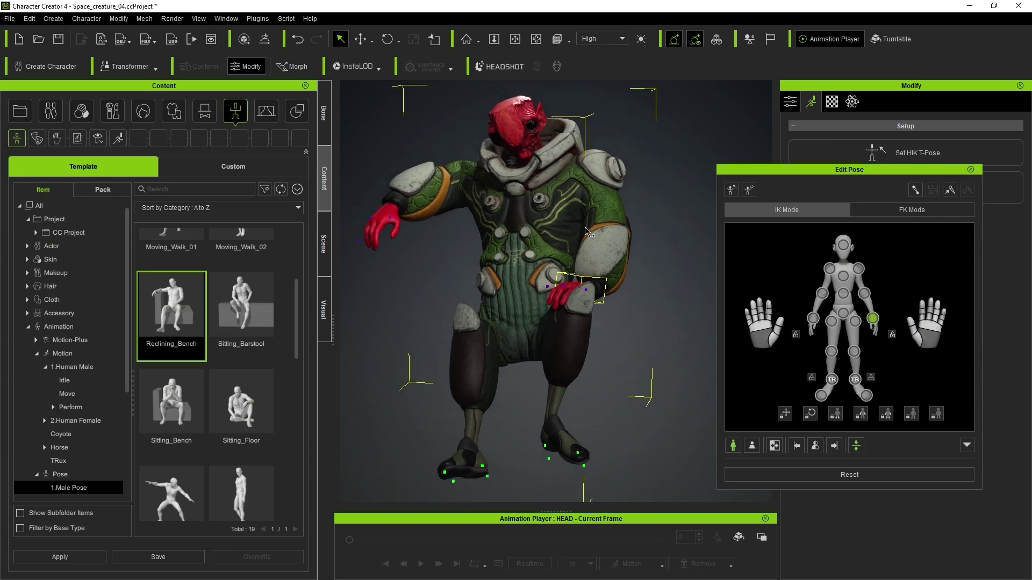
{"action": "scroll", "coordinate": [587, 232], "scroll_direction": "down", "scroll_amount": 1}
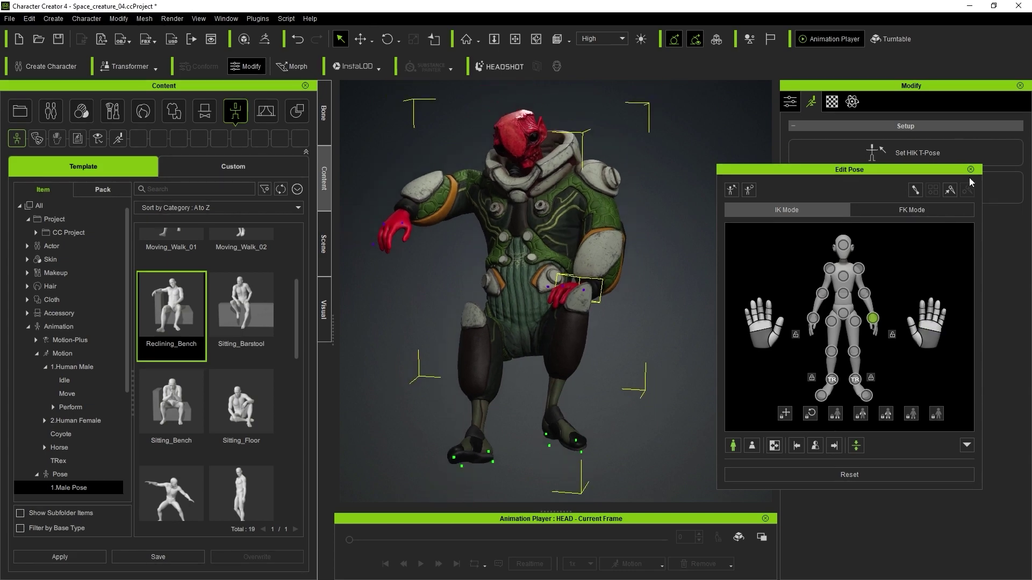
{"action": "left_click", "coordinate": [969, 169]}
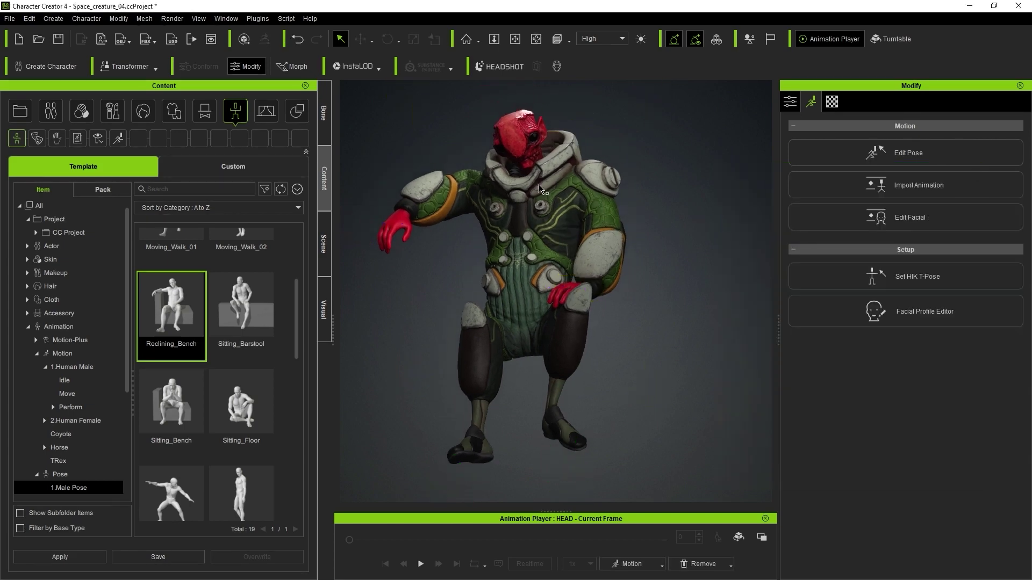
Step: Reopen the pose editor, raise and turn the head toward the character's left, and close the editor
{"action": "left_click", "coordinate": [885, 160]}
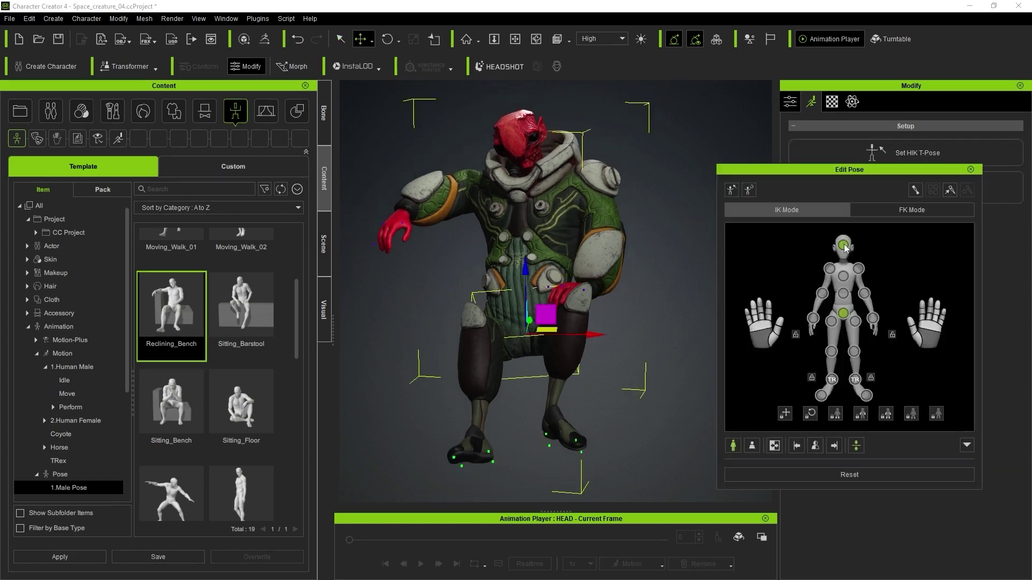
{"action": "left_click_drag", "start_coordinate": [516, 160], "coordinate": [613, 142]}
{"action": "left_click", "coordinate": [970, 170]}
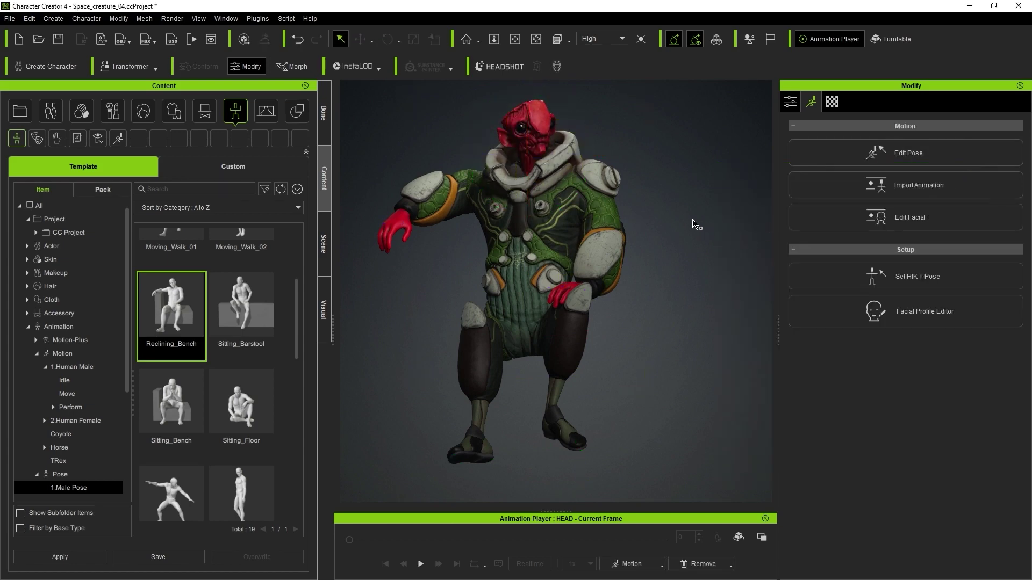
{"action": "left_click_drag", "start_coordinate": [696, 225], "coordinate": [469, 244], "text": "alt"}
{"action": "right_click_drag", "start_coordinate": [469, 243], "coordinate": [575, 186]}
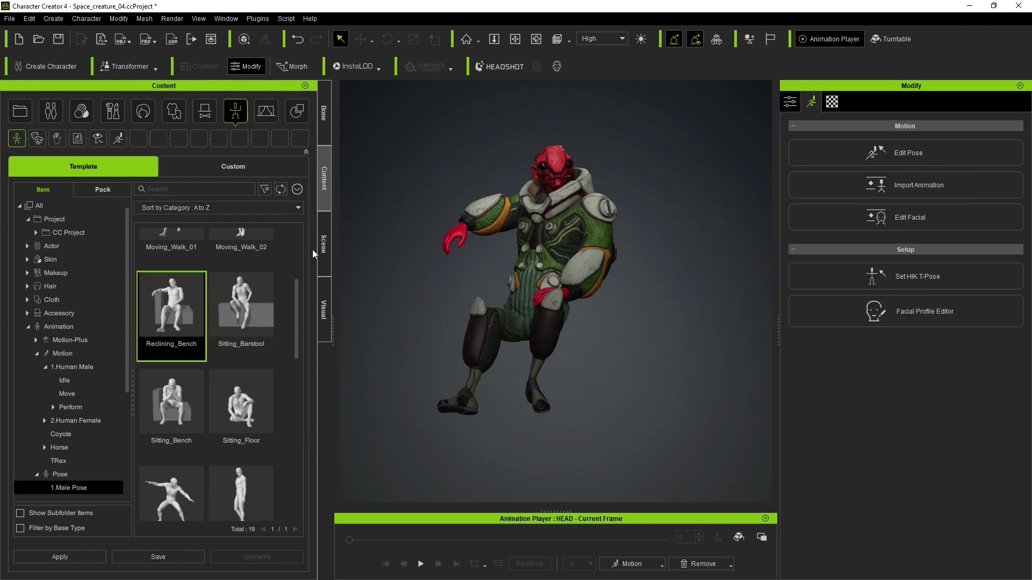
Step: Select the HEAD, HANDS_AND_BOOTS, SUIT and SUIT_DETAILS meshes of the character in the scene
{"action": "left_click", "coordinate": [323, 244]}
{"action": "left_click", "coordinate": [102, 175]}
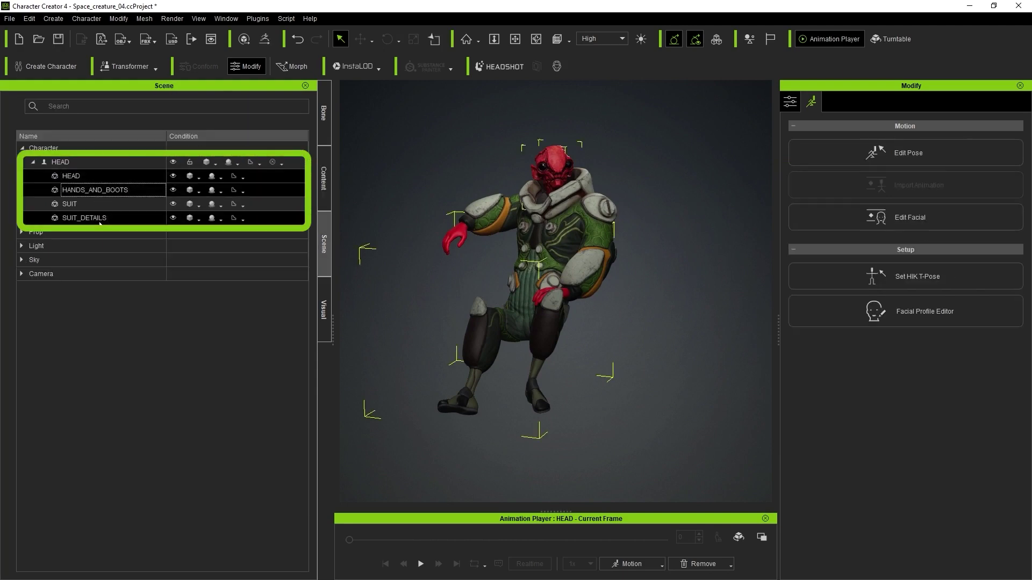
{"action": "left_click", "coordinate": [88, 208]}
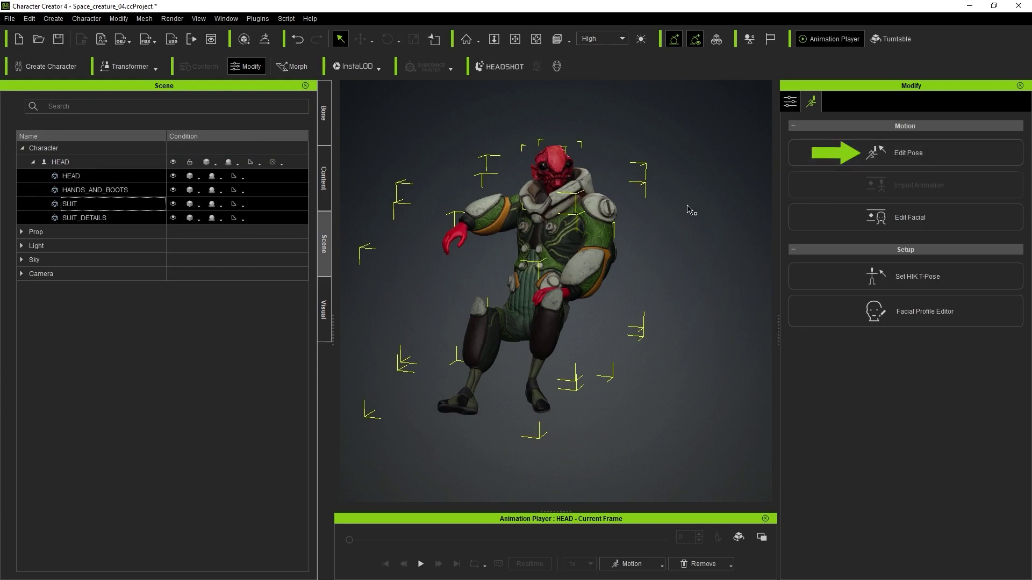
Step: Send the selected meshes to ZBrush through GoZ with the template set to Relink
{"action": "left_click", "coordinate": [265, 38]}
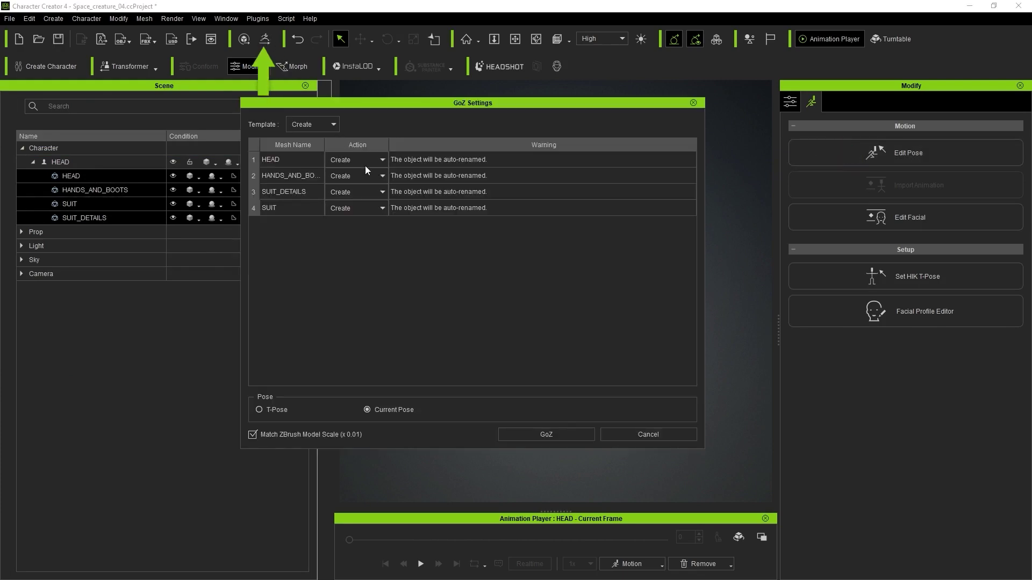
{"action": "left_click", "coordinate": [321, 125]}
{"action": "left_click", "coordinate": [316, 144]}
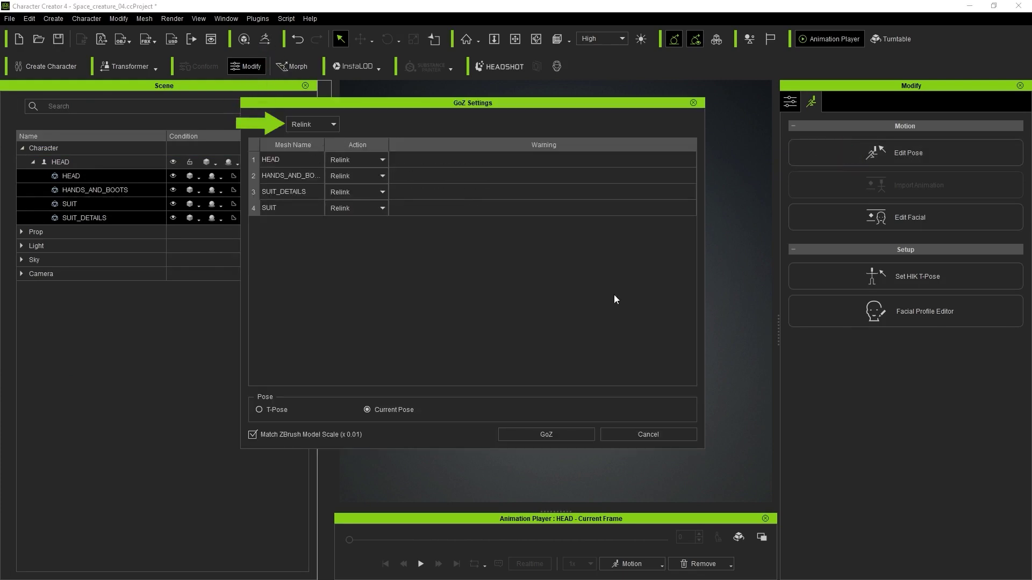
{"action": "left_click", "coordinate": [560, 436]}
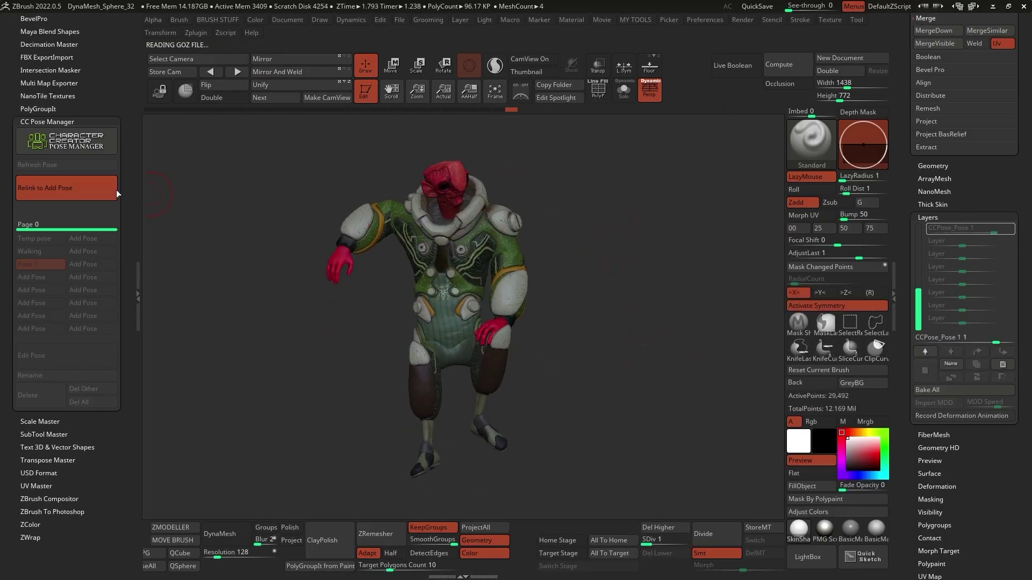
Step: In ZBrush, add the relinked pose with CC Pose Manager and rename it spaceship
{"action": "left_click", "coordinate": [67, 198]}
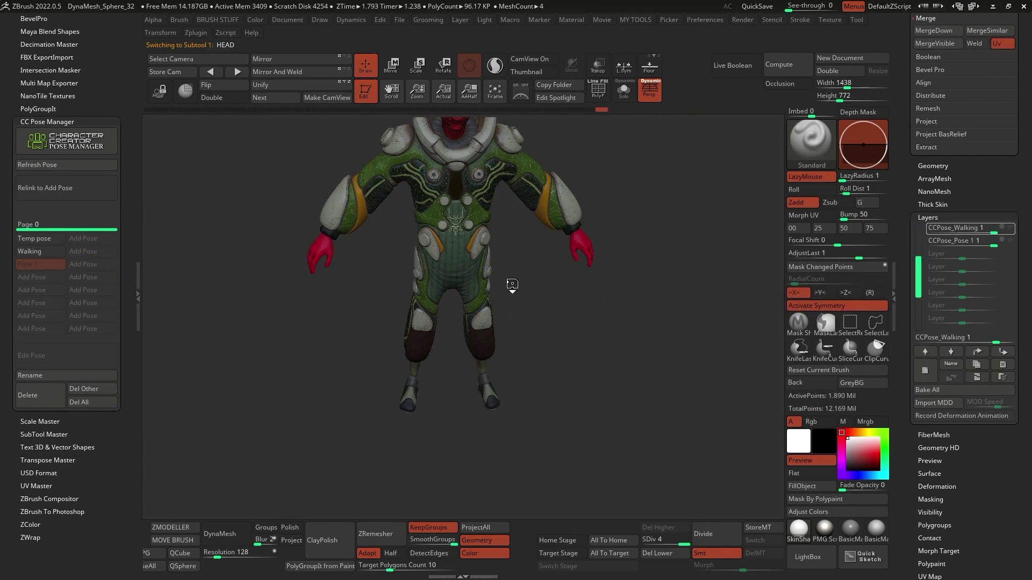
{"action": "left_click", "coordinate": [43, 375]}
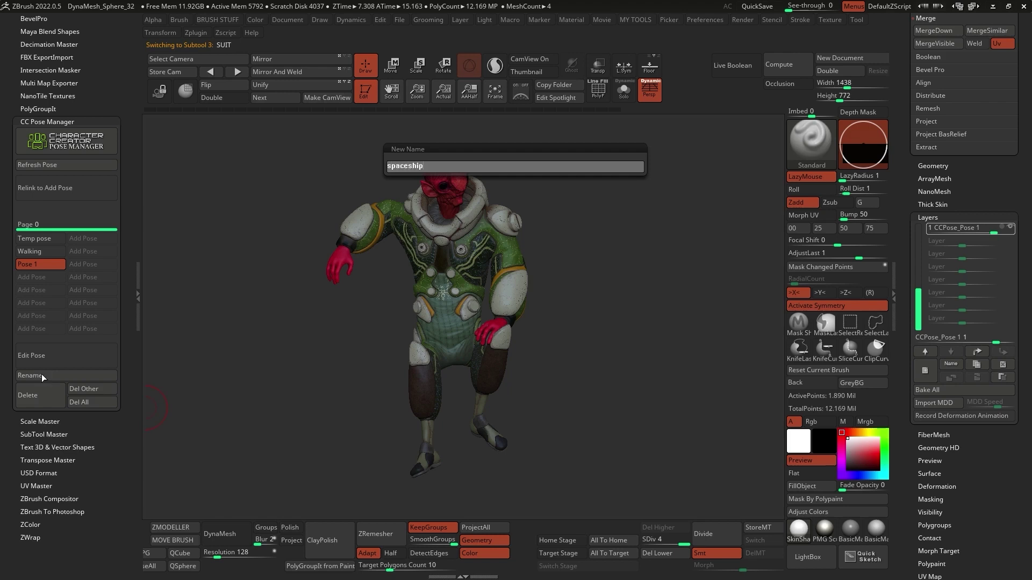
{"action": "key", "text": "Return"}
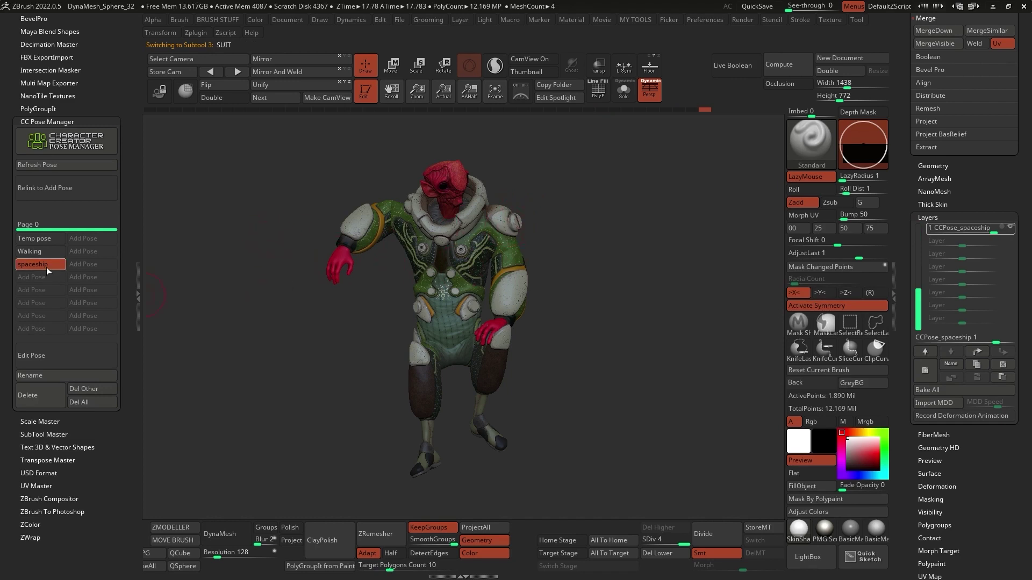
{"action": "mouse_move", "coordinate": [586, 305]}
{"action": "left_mouse_down"}
{"action": "mouse_move", "coordinate": [578, 277]}
{"action": "mouse_move", "coordinate": [617, 295]}
{"action": "mouse_move", "coordinate": [584, 289]}
{"action": "left_mouse_up"}
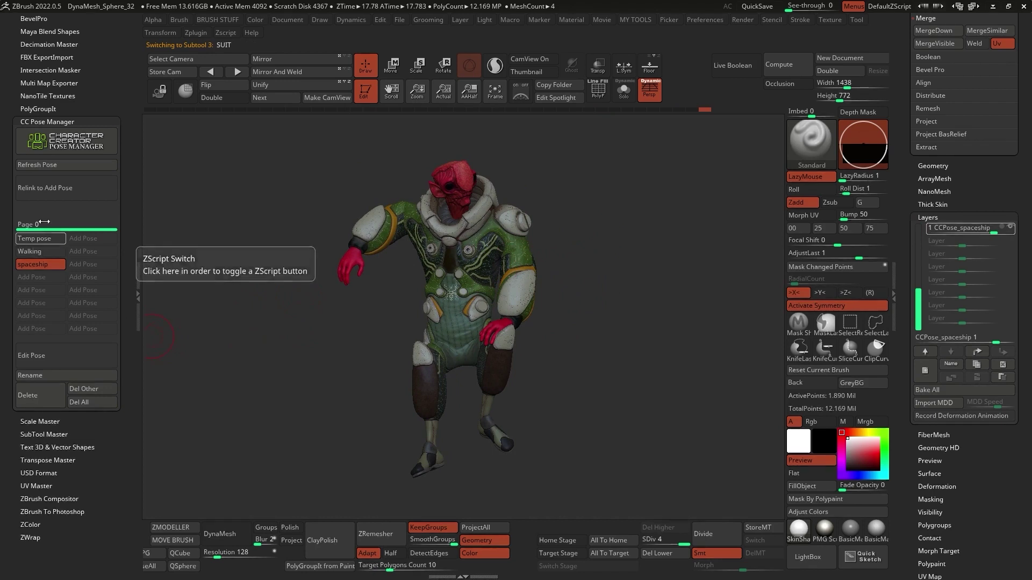
Step: Activate the Walking pose and check its pose layers and the subtool list
{"action": "left_click", "coordinate": [56, 250]}
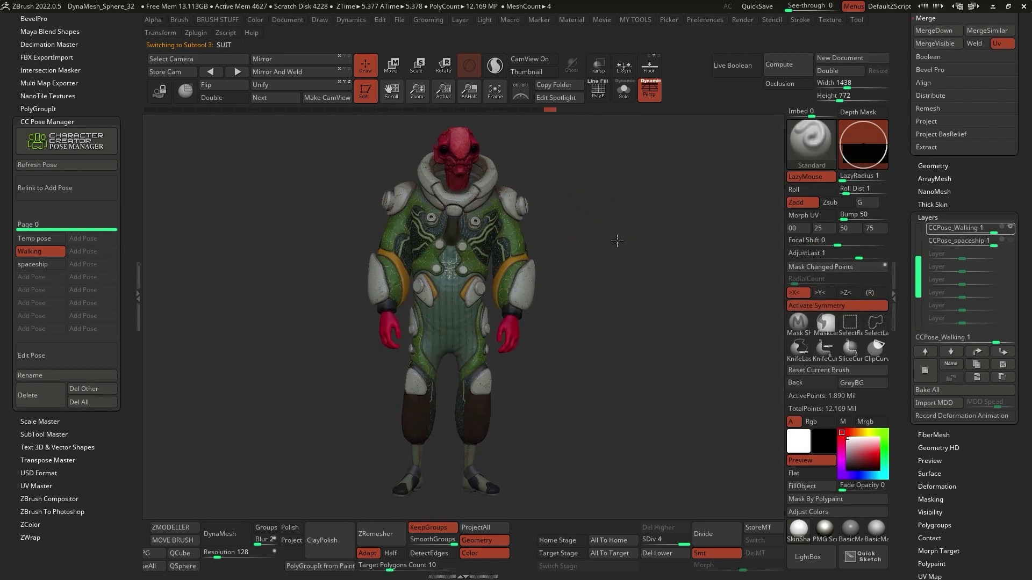
{"action": "left_click", "coordinate": [936, 236]}
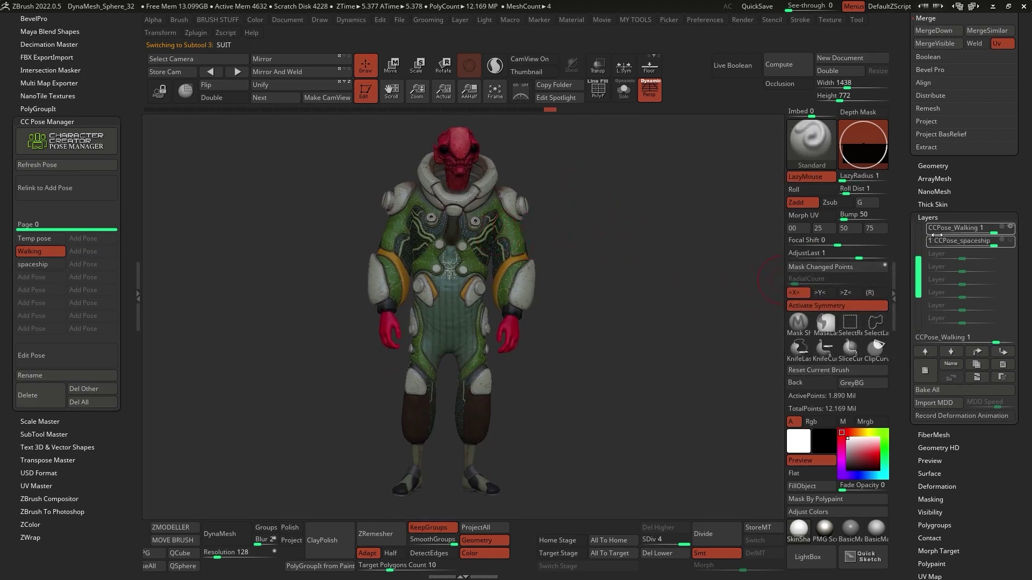
{"action": "left_click", "coordinate": [938, 217]}
{"action": "scroll", "coordinate": [963, 190], "scroll_direction": "up", "scroll_amount": 10}
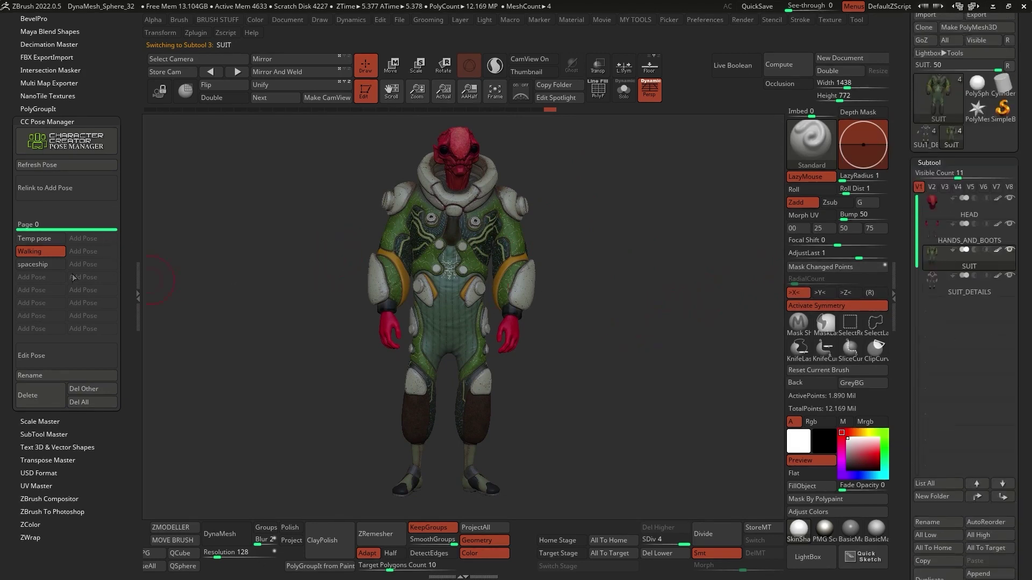
{"action": "left_click", "coordinate": [483, 243]}
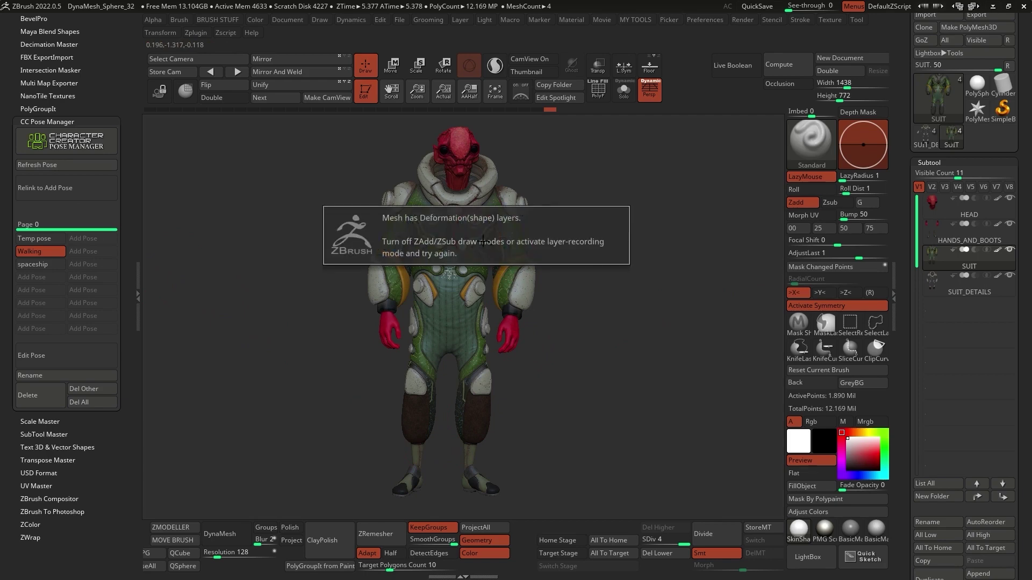
{"action": "left_click_drag", "start_coordinate": [572, 188], "coordinate": [570, 301], "text": "alt"}
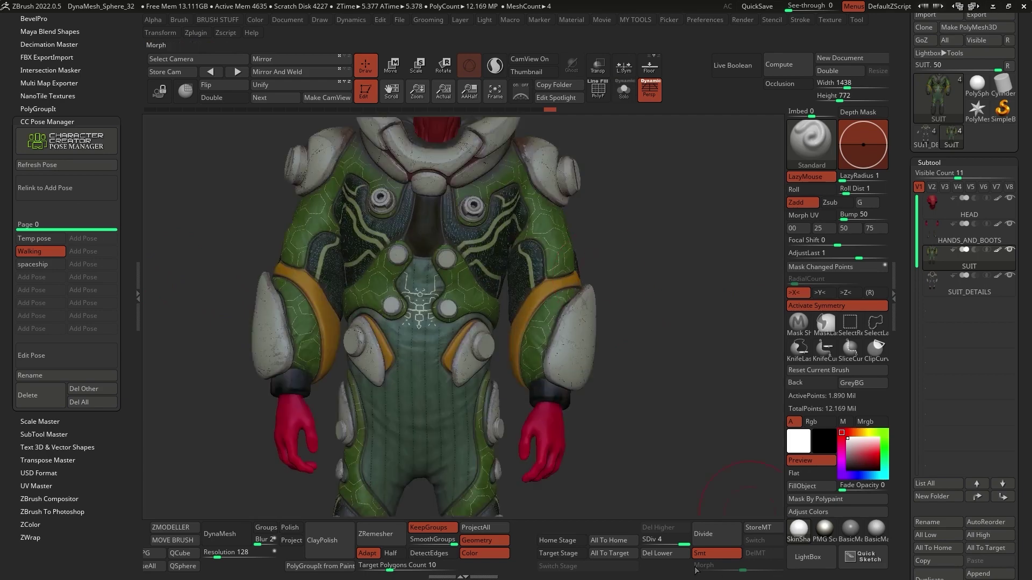
Step: Lower the SUIT subtool to subdivision level 1 and show its polyframe to inspect the base topology
{"action": "left_click", "coordinate": [645, 541]}
{"action": "scroll", "coordinate": [440, 319], "scroll_direction": "up", "scroll_amount": 3}
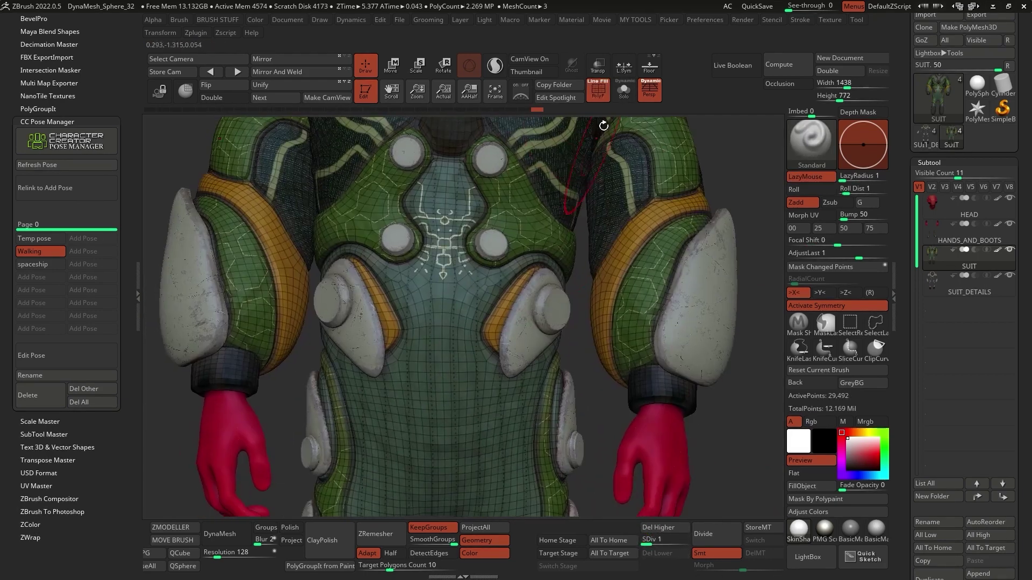
{"action": "left_click", "coordinate": [598, 90]}
{"action": "scroll", "coordinate": [604, 235], "scroll_direction": "down", "scroll_amount": 5}
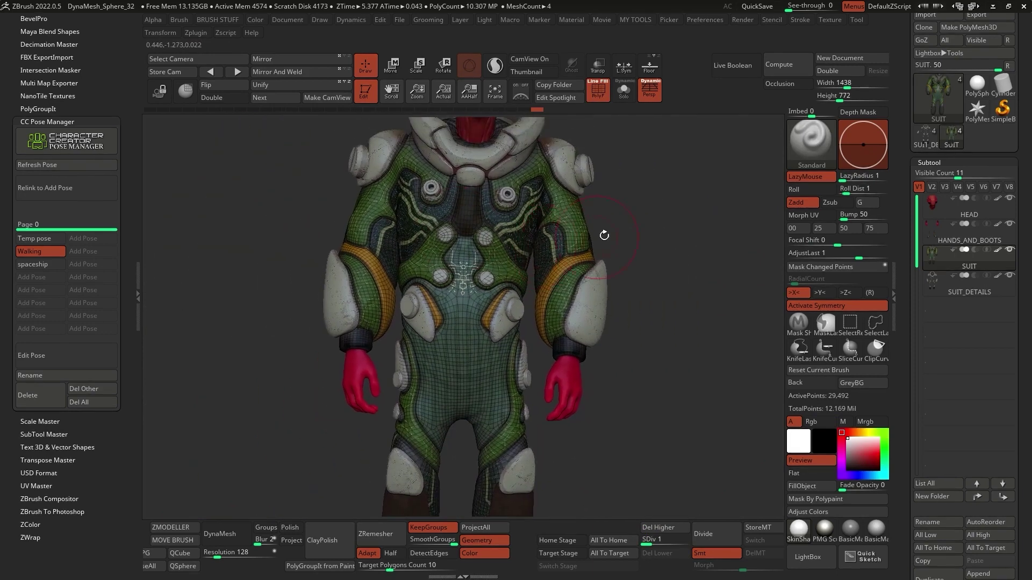
Step: Turn off the SUIT subtool's texture and examine the bare low-resolution mesh on the torso
{"action": "key", "text": "1"}
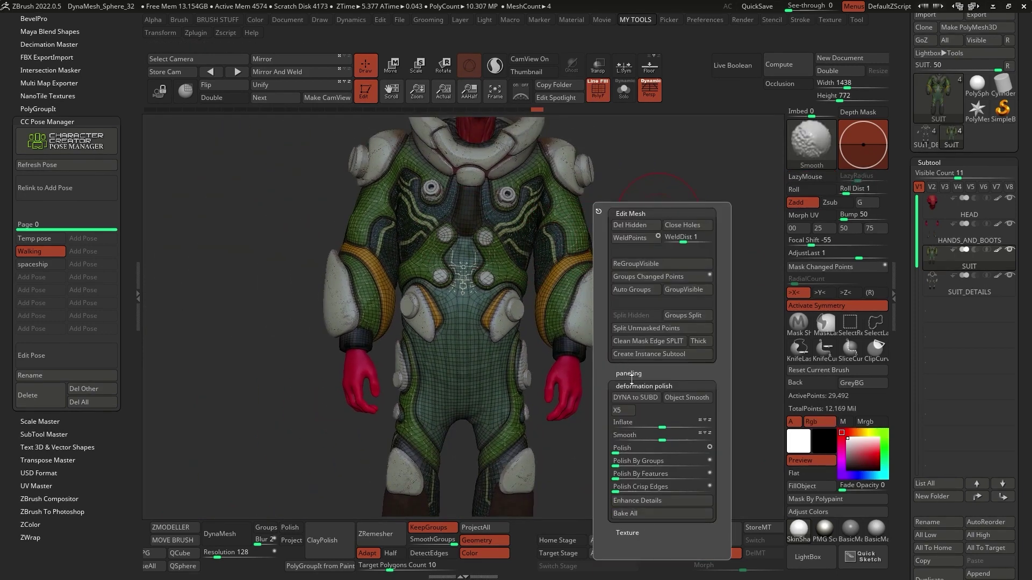
{"action": "left_click", "coordinate": [632, 386], "text": "shift"}
{"action": "left_click", "coordinate": [630, 401], "text": "shift"}
{"action": "left_click", "coordinate": [633, 413]}
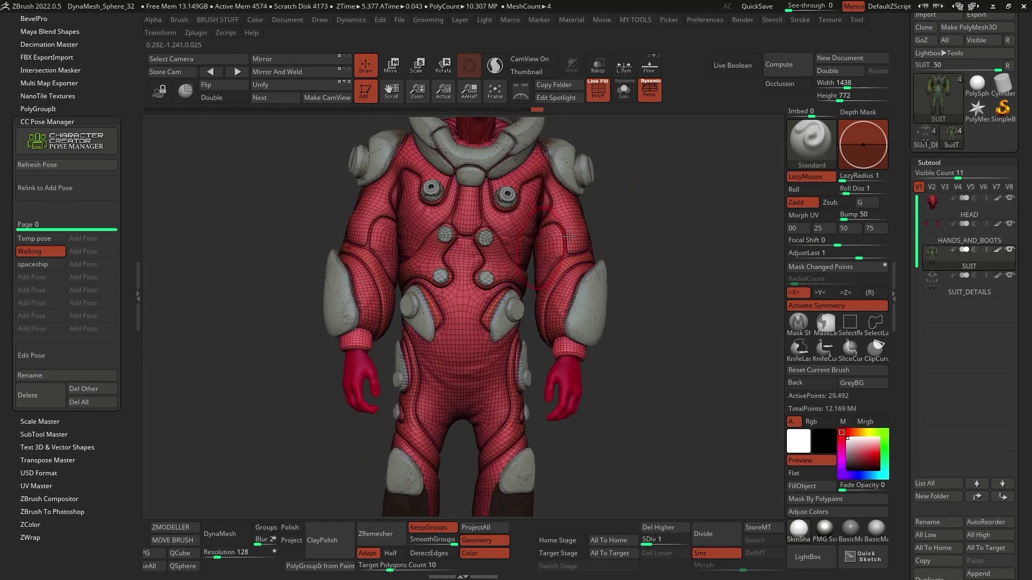
{"action": "scroll", "coordinate": [537, 325], "scroll_direction": "up", "scroll_amount": 5}
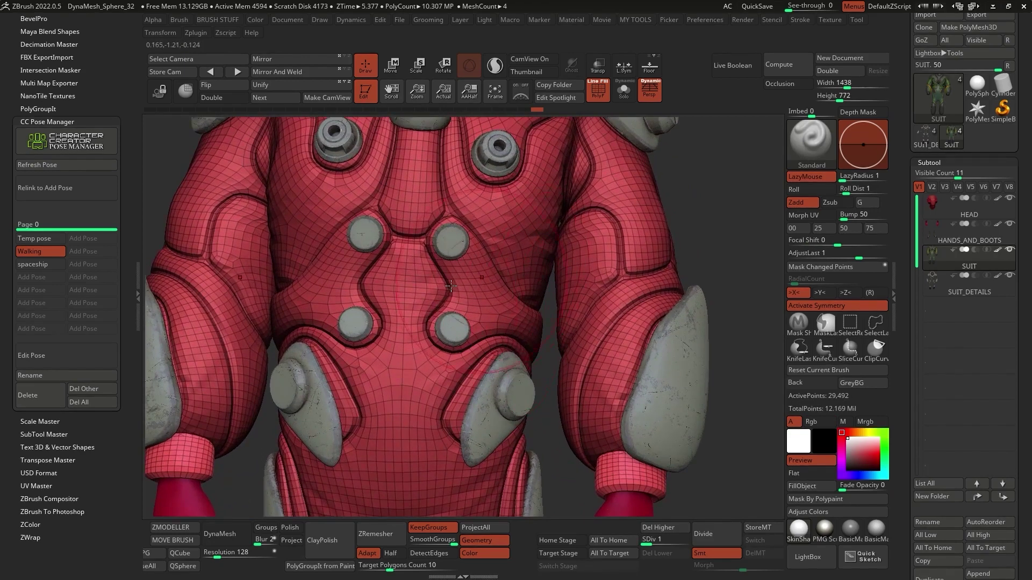
Step: Hide the polyframe, set the SUIT to subdivision level 4, and turn its texture back on
{"action": "key", "text": "shift+f"}
{"action": "left_click_drag", "start_coordinate": [657, 540], "coordinate": [687, 540]}
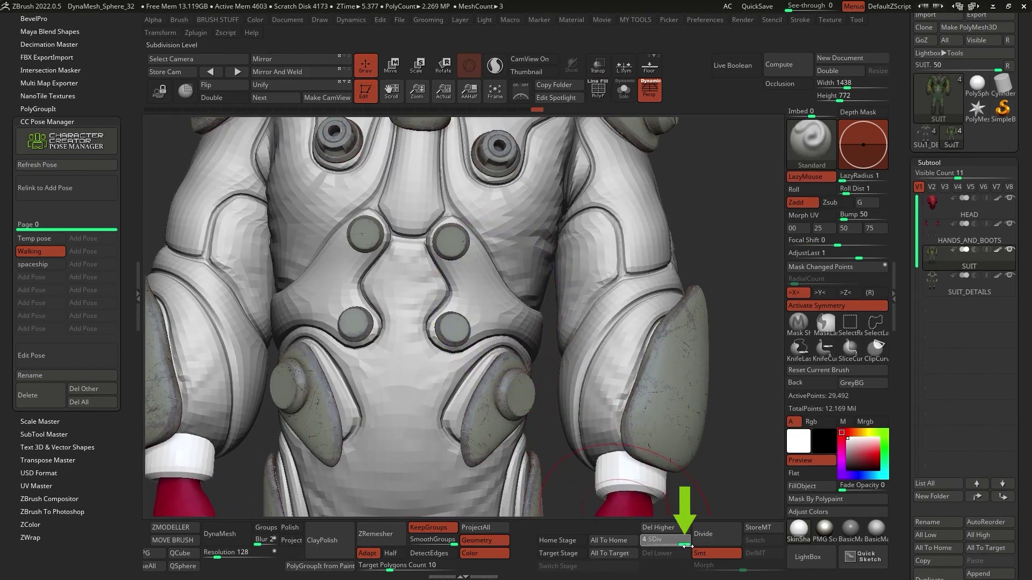
{"action": "scroll", "coordinate": [469, 248], "scroll_direction": "down", "scroll_amount": 5}
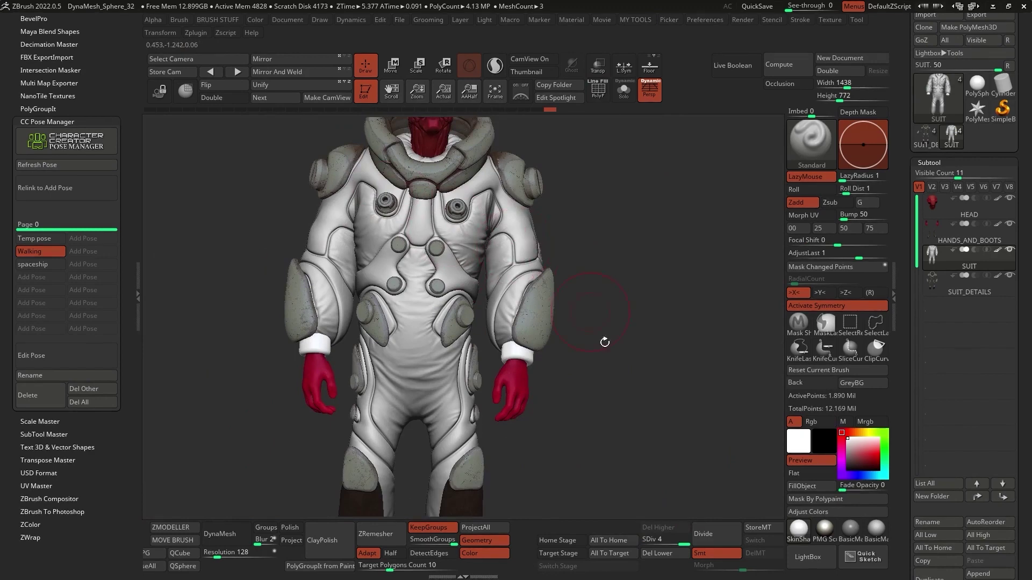
{"action": "key", "text": "2"}
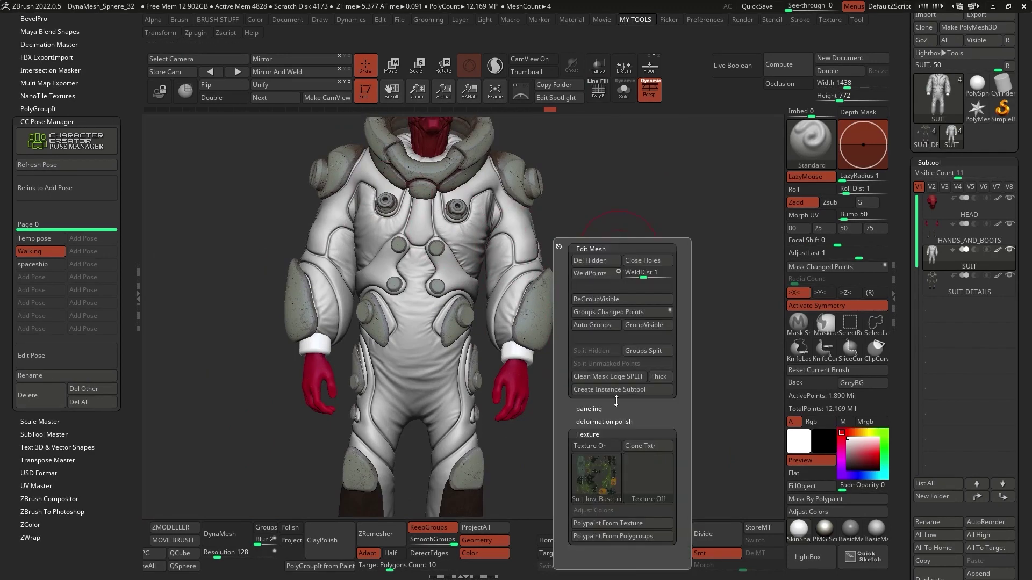
{"action": "left_click", "coordinate": [595, 450]}
{"action": "left_click_drag", "start_coordinate": [631, 325], "coordinate": [598, 260], "text": "alt"}
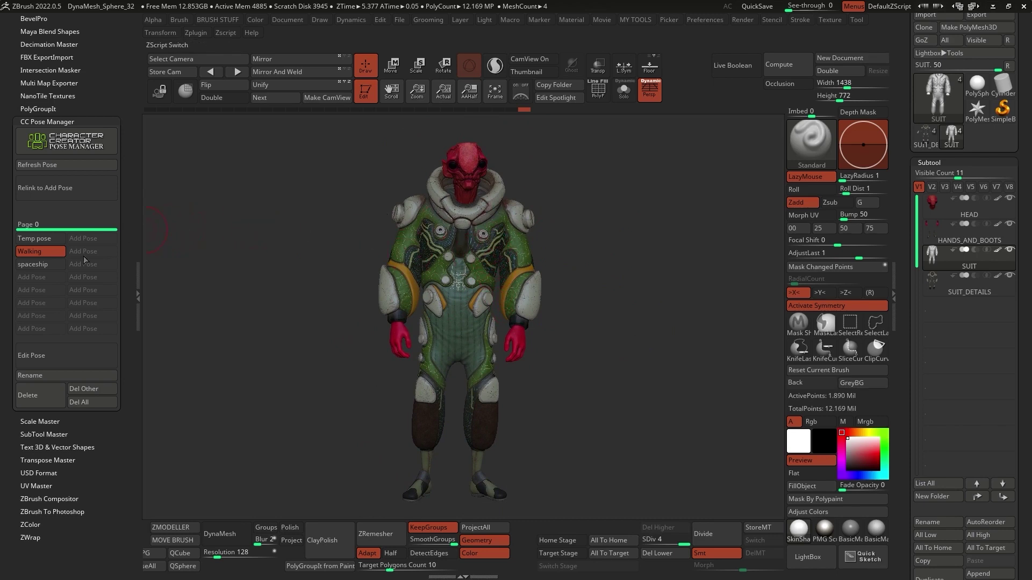
Step: Turn off the Walking pose, activate the spaceship pose, and enable Edit Pose for it
{"action": "left_click", "coordinate": [43, 252]}
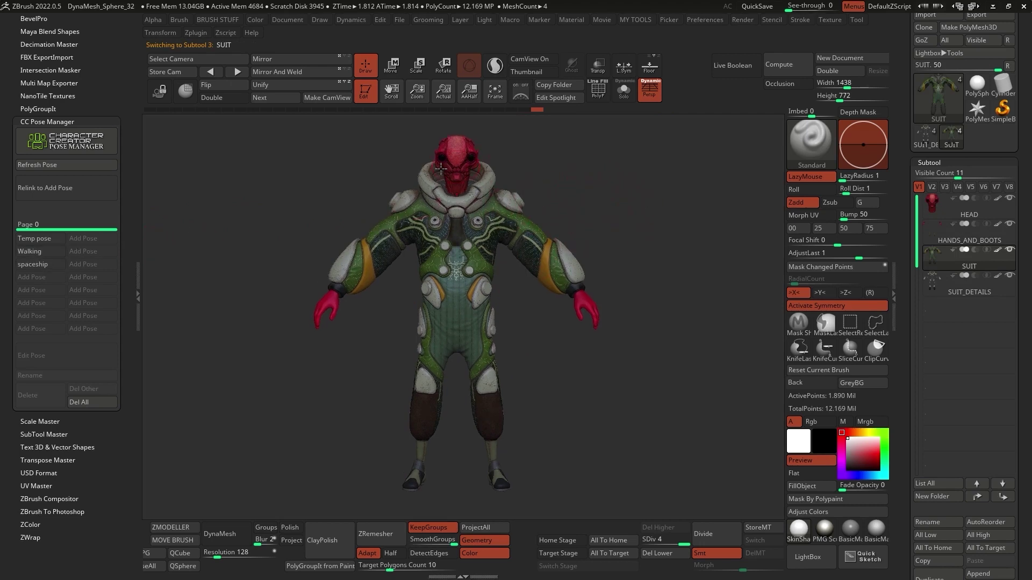
{"action": "left_click", "coordinate": [41, 264]}
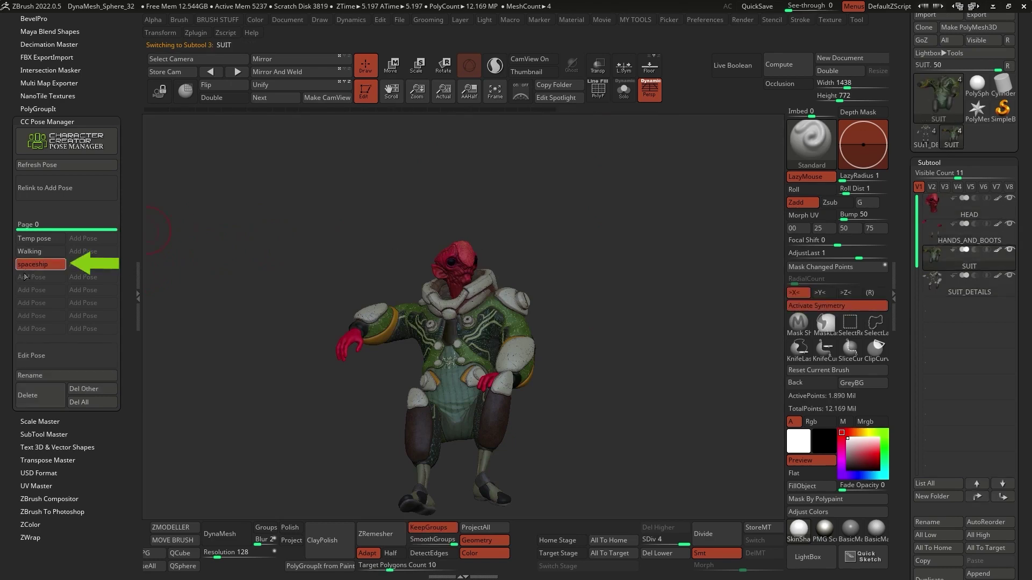
{"action": "right_click_drag", "start_coordinate": [445, 258], "coordinate": [586, 237]}
{"action": "left_click_drag", "start_coordinate": [586, 236], "coordinate": [612, 254]}
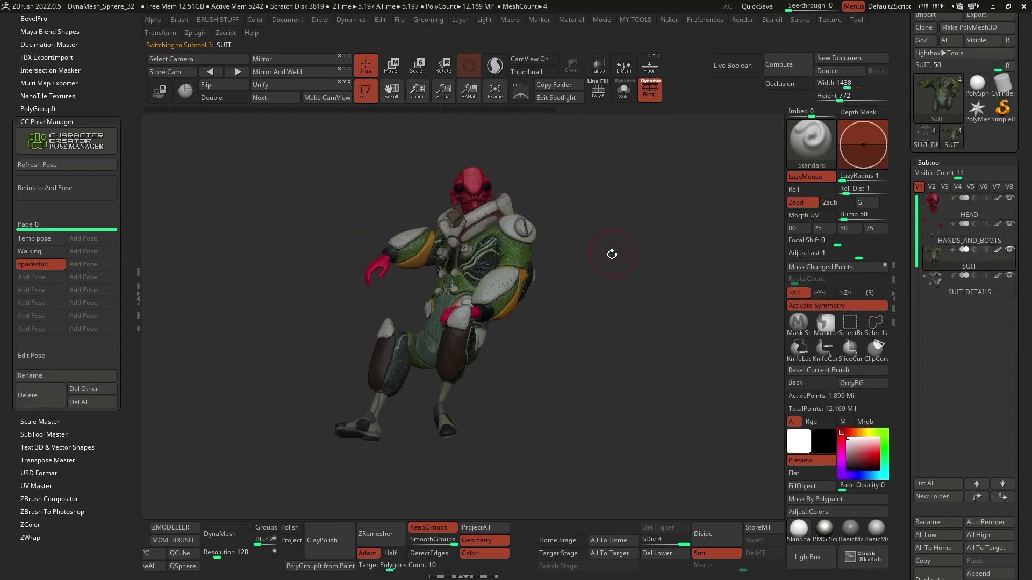
{"action": "left_click", "coordinate": [57, 355]}
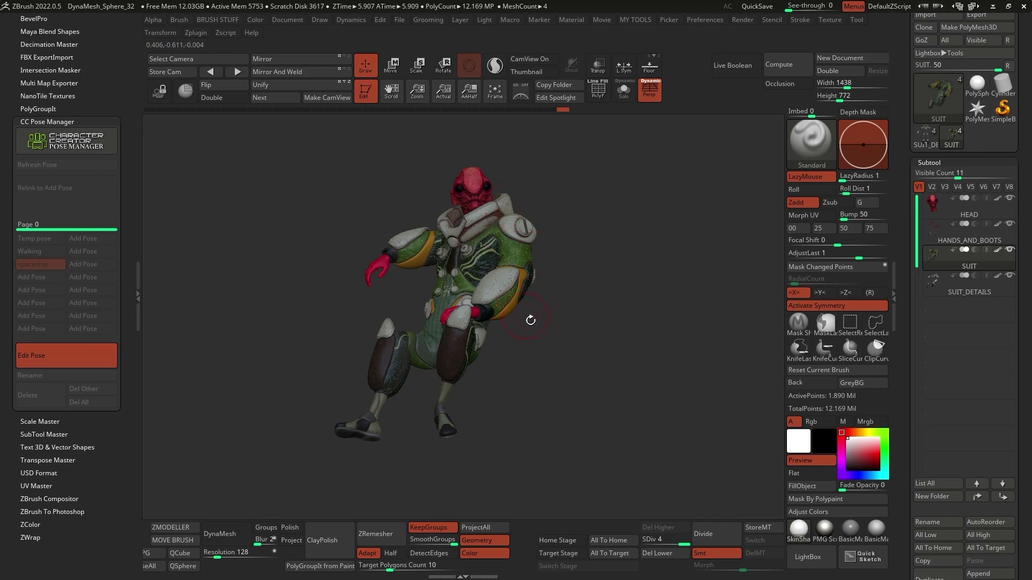
Step: Select the HANDS_AND_BOOTS subtool at the hand resting by the knee and lower it to subdivision level 1
{"action": "left_click_drag", "start_coordinate": [537, 330], "coordinate": [618, 344], "text": "alt"}
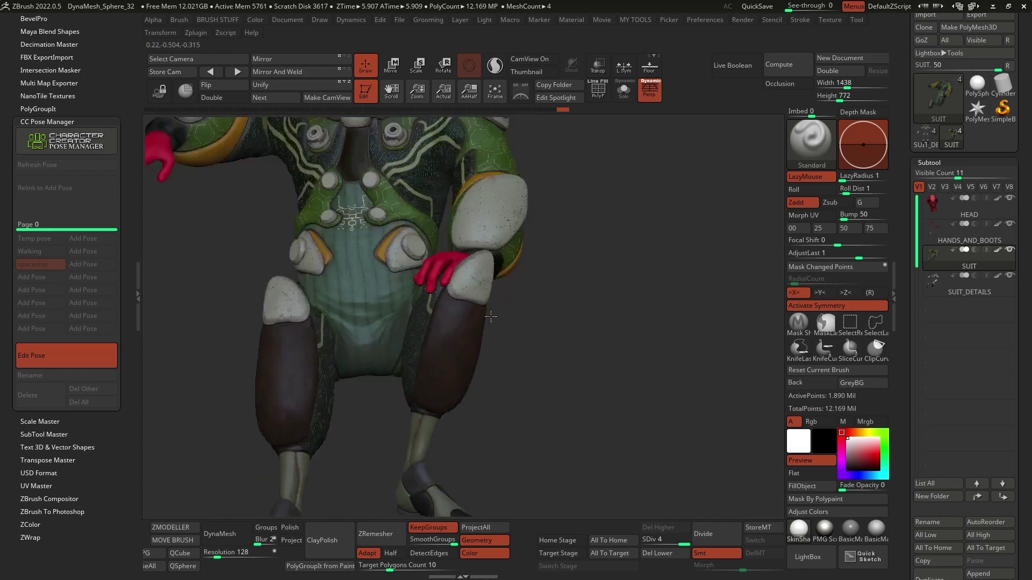
{"action": "left_click_drag", "start_coordinate": [491, 315], "coordinate": [501, 250], "text": "alt"}
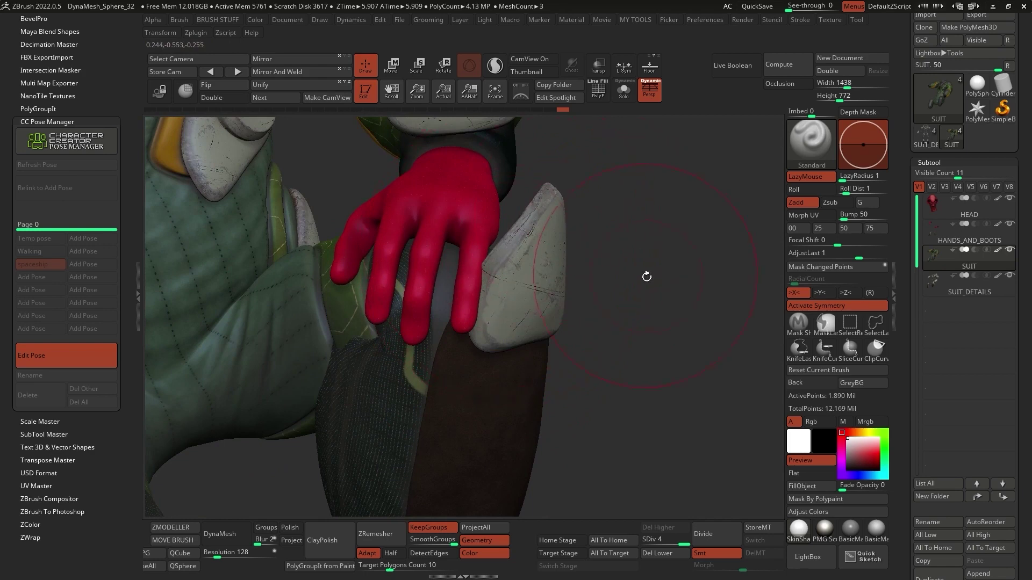
{"action": "right_click", "coordinate": [647, 276]}
{"action": "right_click_drag", "start_coordinate": [468, 268], "coordinate": [469, 309], "text": "alt"}
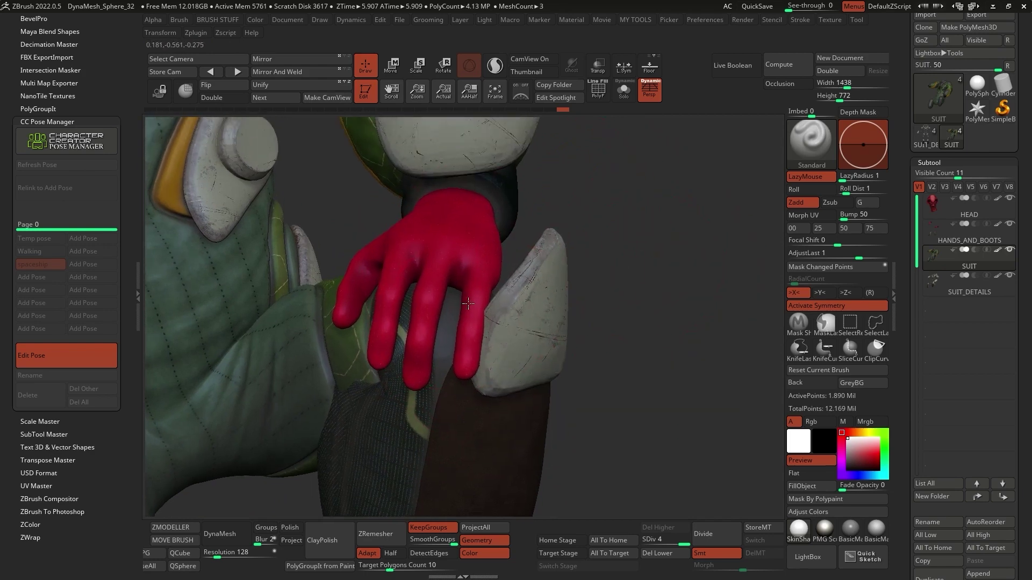
{"action": "left_click", "coordinate": [489, 263], "text": "alt"}
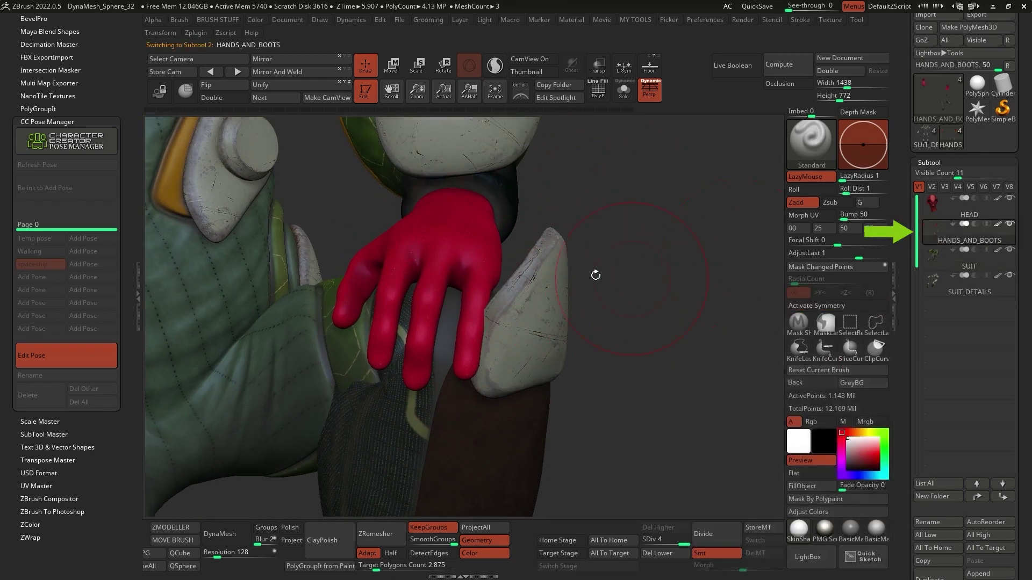
{"action": "left_click_drag", "start_coordinate": [682, 544], "coordinate": [647, 546]}
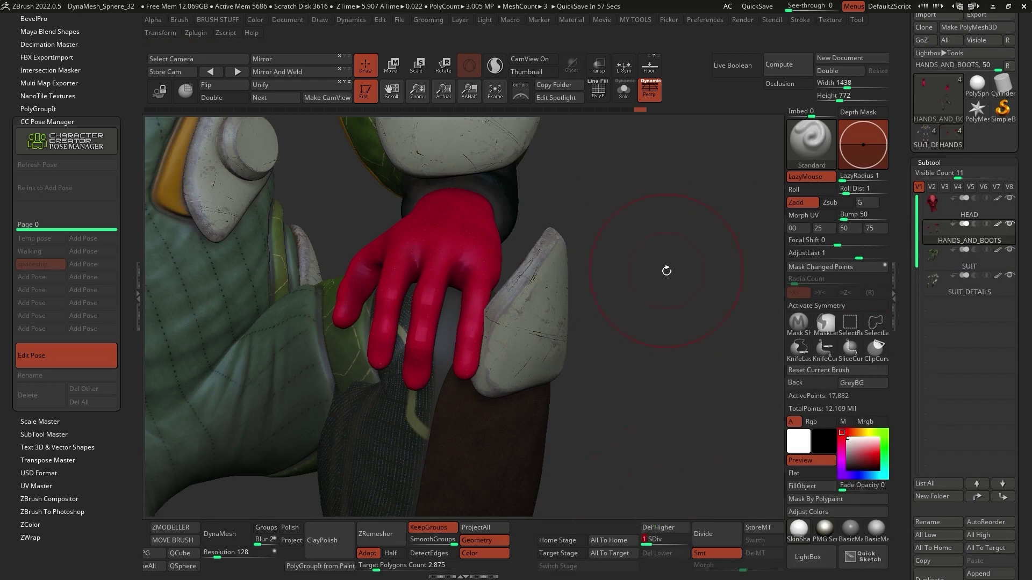
Step: Display the HANDS_AND_BOOTS mesh in Solo mode, with its polyframe shown and its texture turned off
{"action": "key", "text": "shift"}
{"action": "key", "text": "shift+f"}
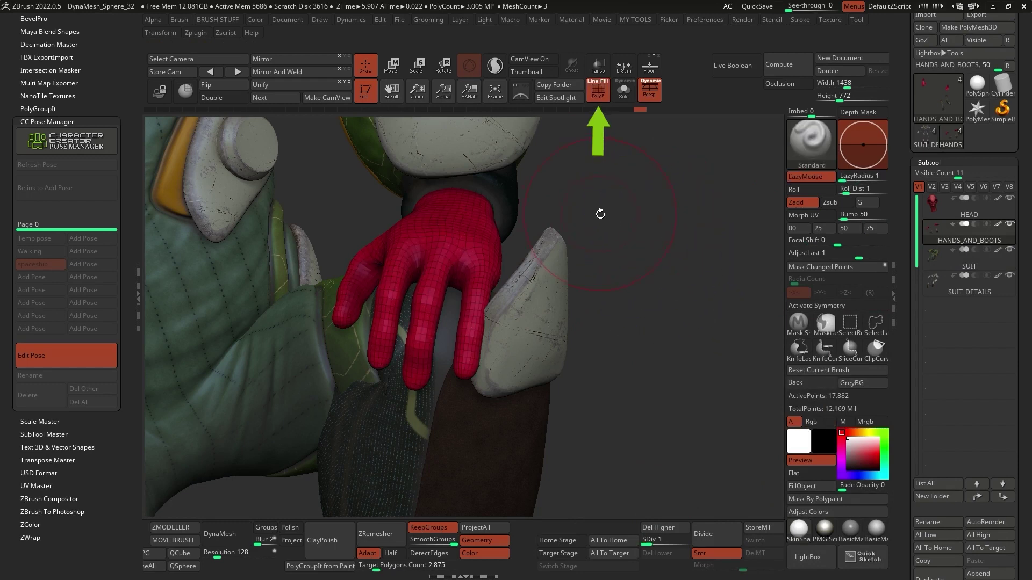
{"action": "key", "text": "m"}
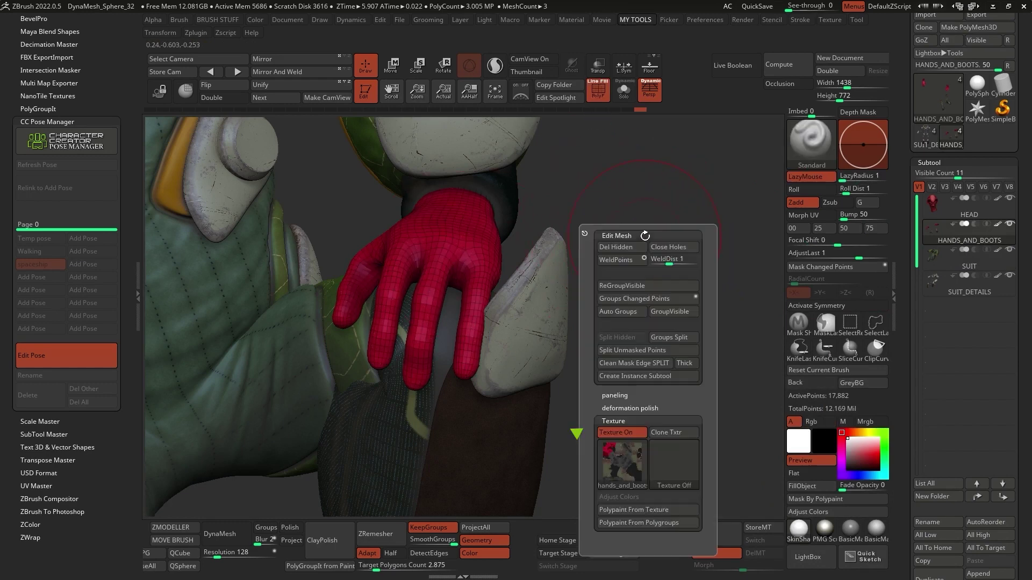
{"action": "left_click", "coordinate": [631, 433]}
{"action": "left_click_drag", "start_coordinate": [614, 258], "coordinate": [669, 256]}
{"action": "key", "text": "alt+s"}
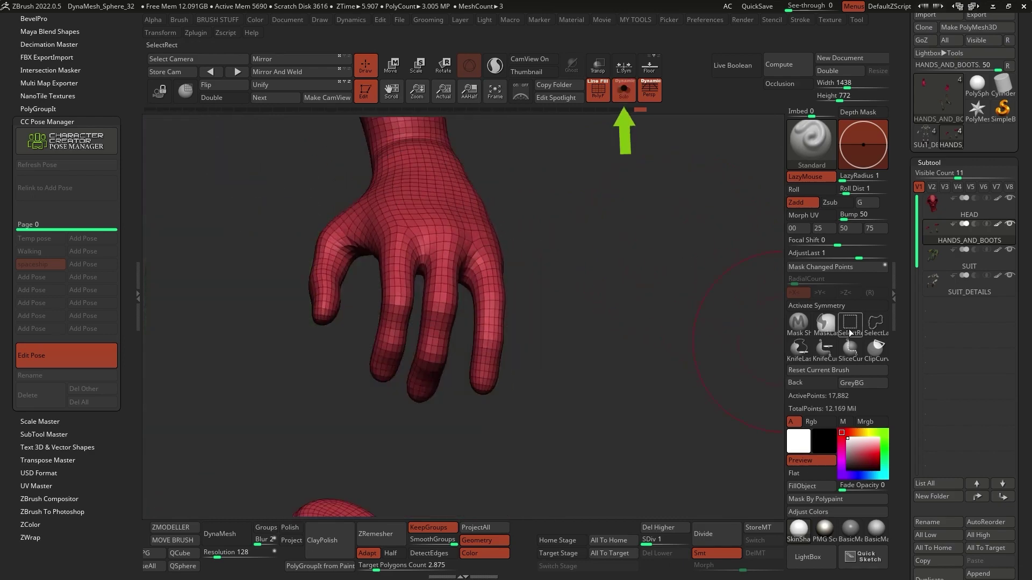
Step: Set the masking brush to MaskLasso
{"action": "left_click", "coordinate": [825, 322]}
{"action": "left_click", "coordinate": [826, 345]}
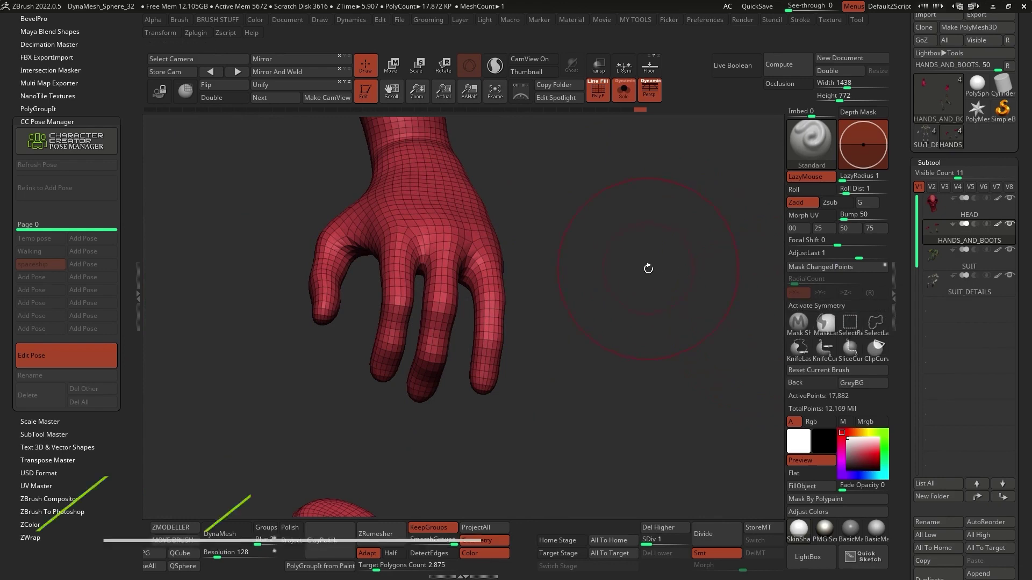
{"action": "key", "text": "ctrl"}
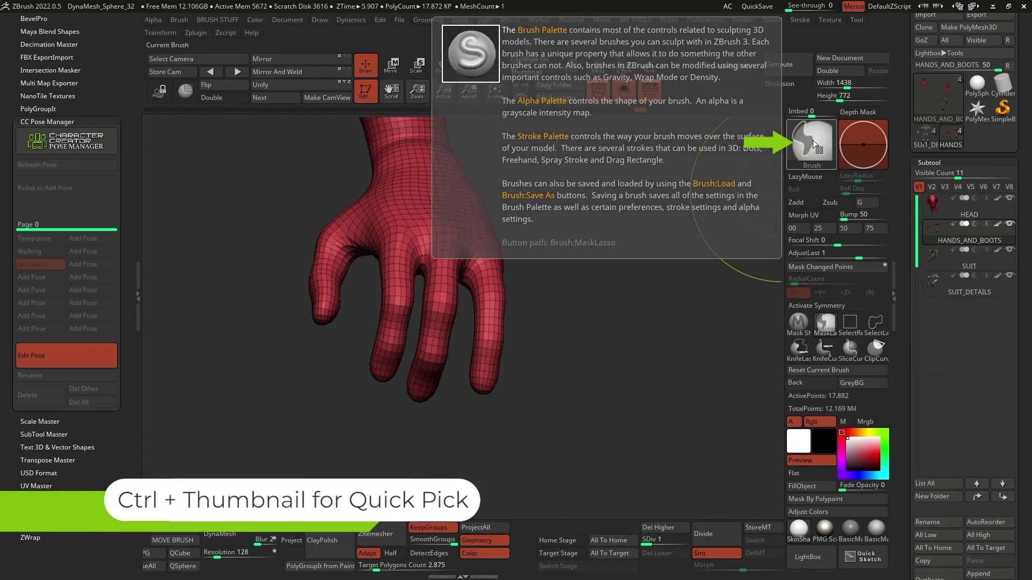
{"action": "left_click", "coordinate": [812, 142]}
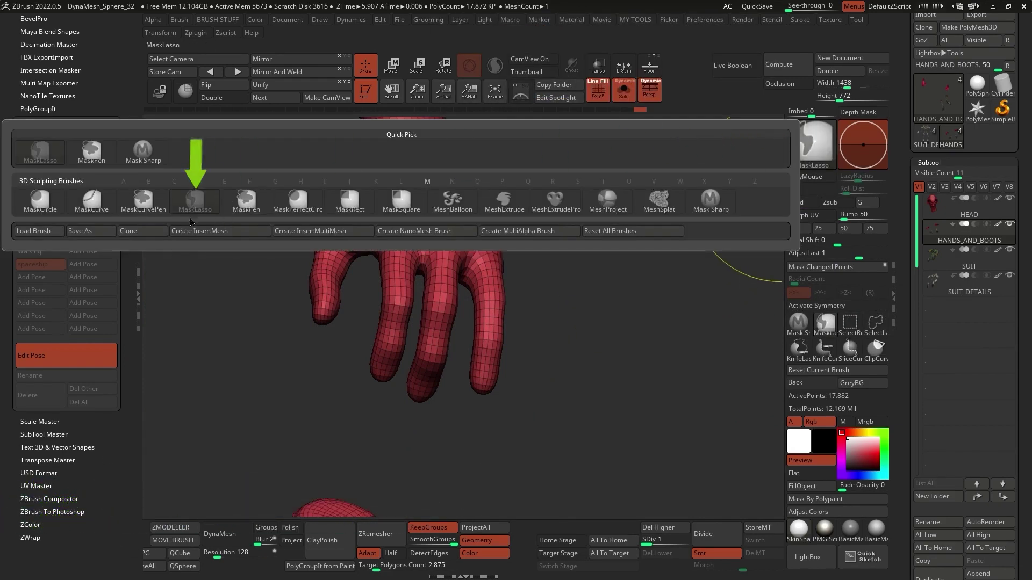
{"action": "left_click", "coordinate": [234, 202]}
{"action": "left_click_drag", "start_coordinate": [553, 299], "coordinate": [561, 303]}
Step: Lasso-mask the outermost finger opposite the thumb and invert the mask to leave only that finger free
{"action": "key", "text": "ctrl"}
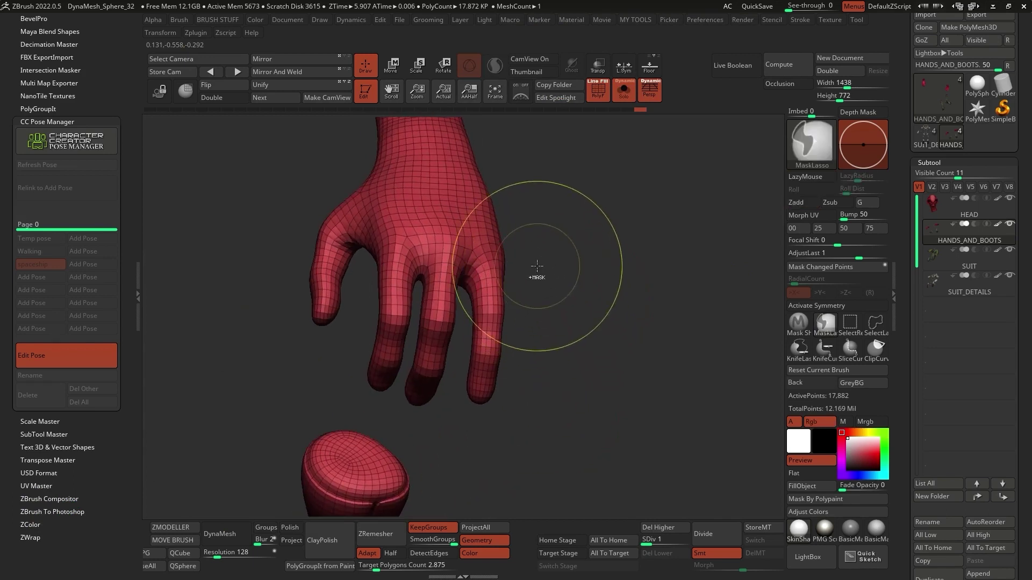
{"action": "mouse_move", "coordinate": [473, 275]}
{"action": "left_mouse_down", "text": "ctrl"}
{"action": "mouse_move", "coordinate": [465, 317]}
{"action": "mouse_move", "coordinate": [475, 398]}
{"action": "mouse_move", "coordinate": [562, 234]}
{"action": "mouse_move", "coordinate": [535, 253]}
{"action": "left_mouse_up", "text": "ctrl"}
{"action": "mouse_move", "coordinate": [586, 283]}
{"action": "left_mouse_down"}
{"action": "mouse_move", "coordinate": [548, 269]}
{"action": "mouse_move", "coordinate": [553, 286]}
{"action": "left_mouse_up"}
{"action": "key", "text": "ctrl"}
{"action": "left_click", "coordinate": [548, 282], "text": "ctrl"}
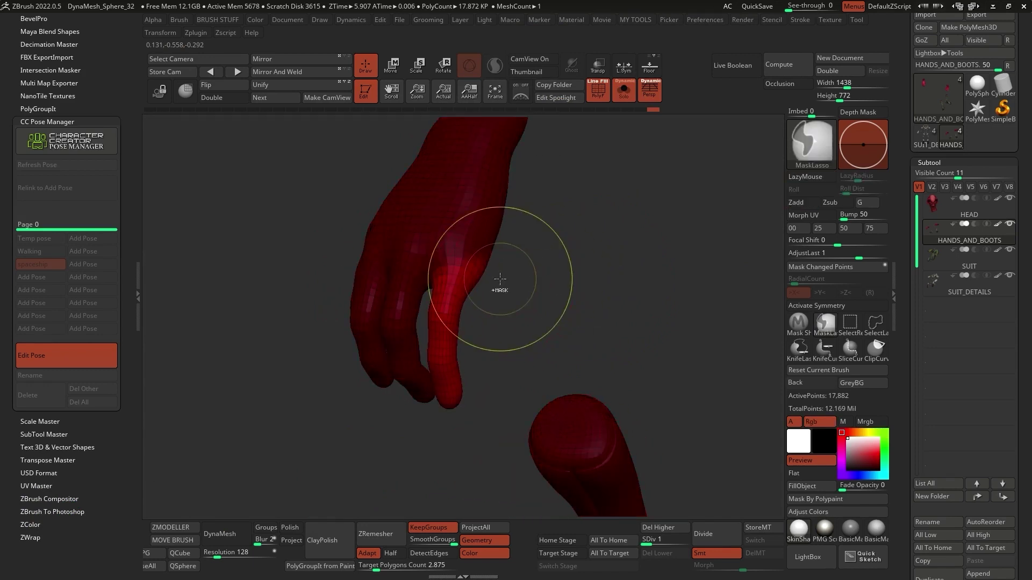
Step: Refine the mask with more lasso selections around the base of the outermost finger, and invert it
{"action": "left_click_drag", "start_coordinate": [455, 198], "coordinate": [559, 258], "text": "ctrl"}
{"action": "mouse_move", "coordinate": [588, 268]}
{"action": "left_mouse_down"}
{"action": "mouse_move", "coordinate": [502, 214]}
{"action": "mouse_move", "coordinate": [403, 228]}
{"action": "left_mouse_up"}
{"action": "mouse_move", "coordinate": [413, 238]}
{"action": "left_mouse_down", "text": "ctrl"}
{"action": "mouse_move", "coordinate": [437, 276]}
{"action": "mouse_move", "coordinate": [535, 247]}
{"action": "mouse_move", "coordinate": [507, 247]}
{"action": "mouse_move", "coordinate": [523, 307]}
{"action": "left_mouse_up", "text": "ctrl"}
{"action": "left_click", "coordinate": [507, 247], "text": "ctrl"}
{"action": "key", "text": "ctrl"}
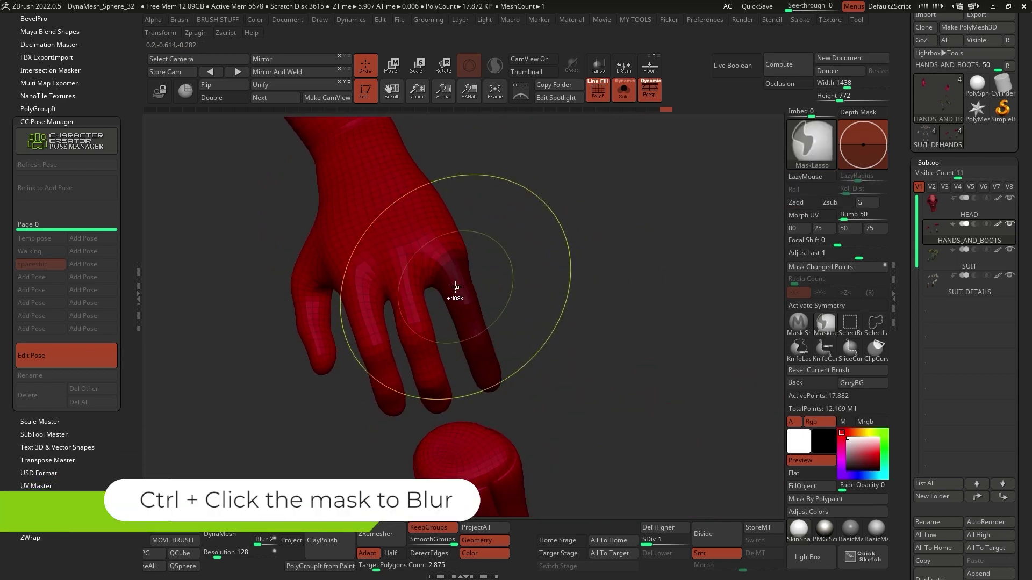
Step: Blur the finger mask's edge and invert the mask so the rest of the hand is protected
{"action": "left_click", "coordinate": [463, 287], "text": "ctrl"}
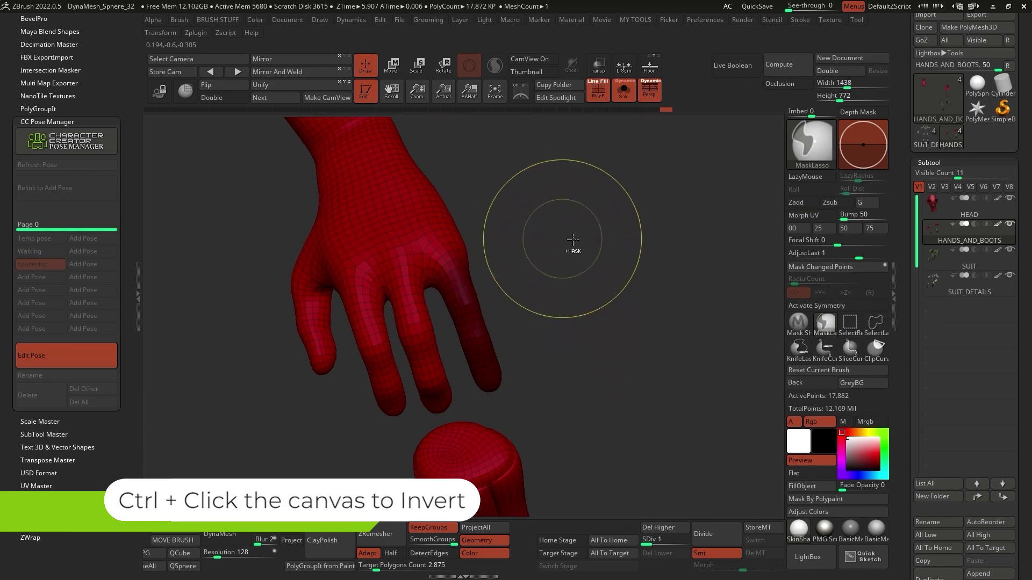
{"action": "left_click", "coordinate": [591, 230], "text": "ctrl"}
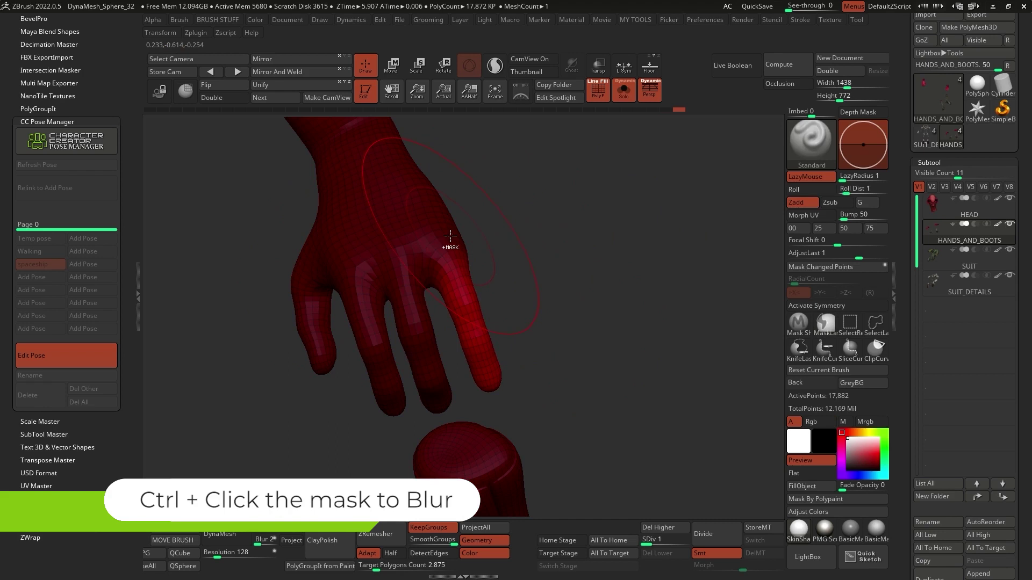
{"action": "key", "text": "ctrl"}
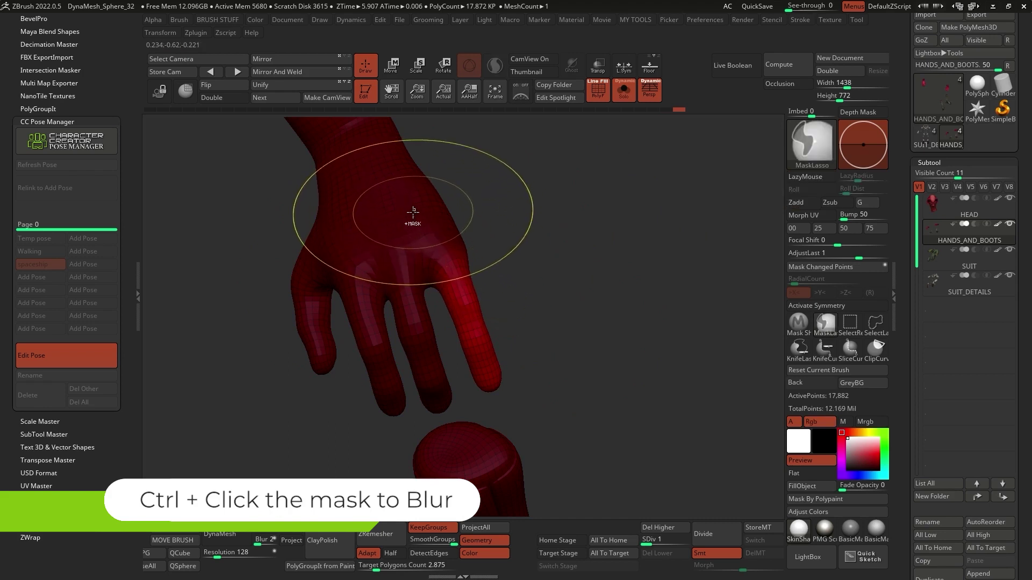
Step: Blur the finger mask's edge once more and check its falloff around the hand
{"action": "left_click", "coordinate": [412, 211], "text": "ctrl"}
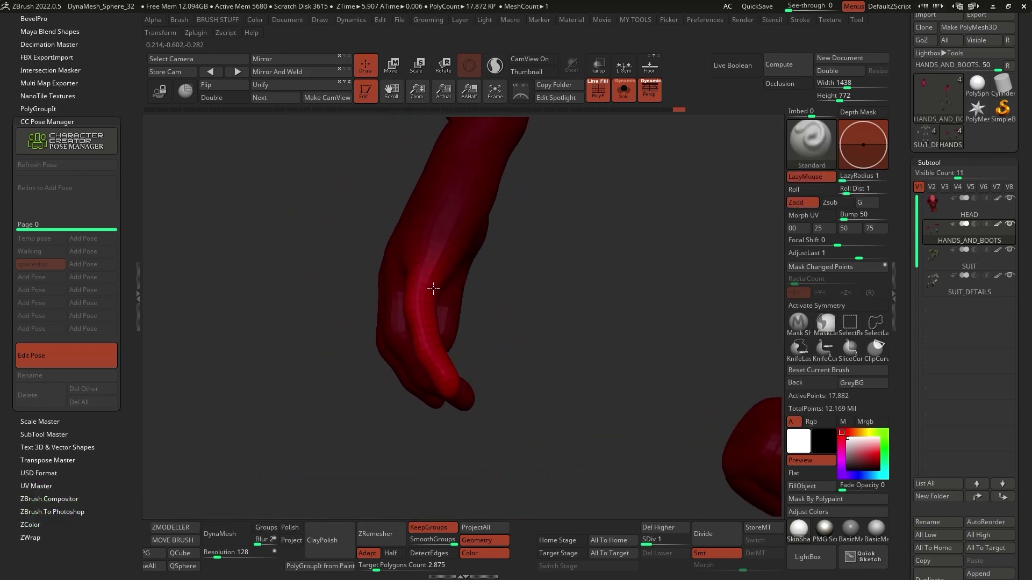
{"action": "right_click_drag", "start_coordinate": [433, 288], "coordinate": [445, 233]}
{"action": "key", "text": "shift+f"}
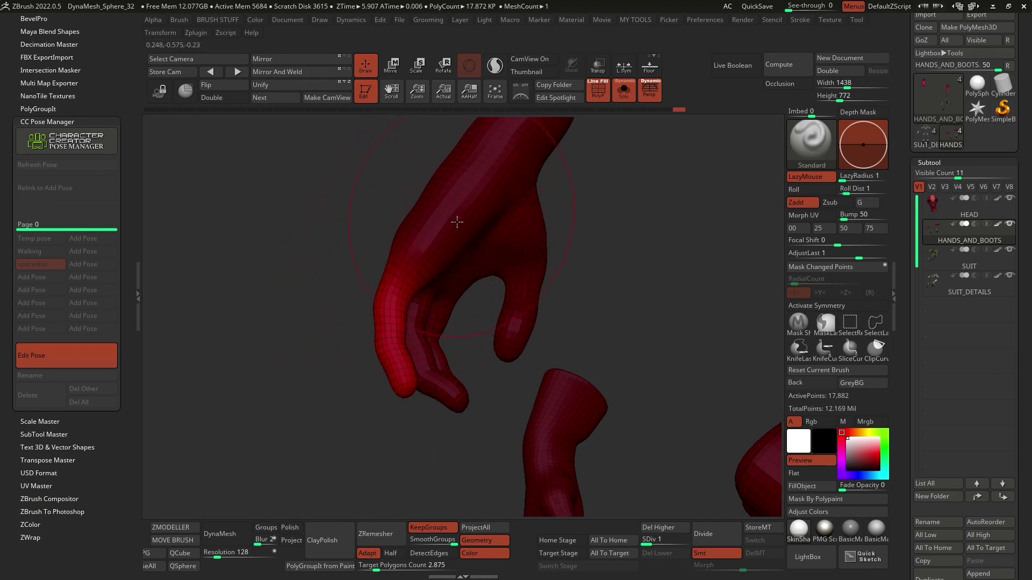
{"action": "right_click_drag", "start_coordinate": [622, 313], "coordinate": [667, 313]}
{"action": "right_click", "coordinate": [644, 307]}
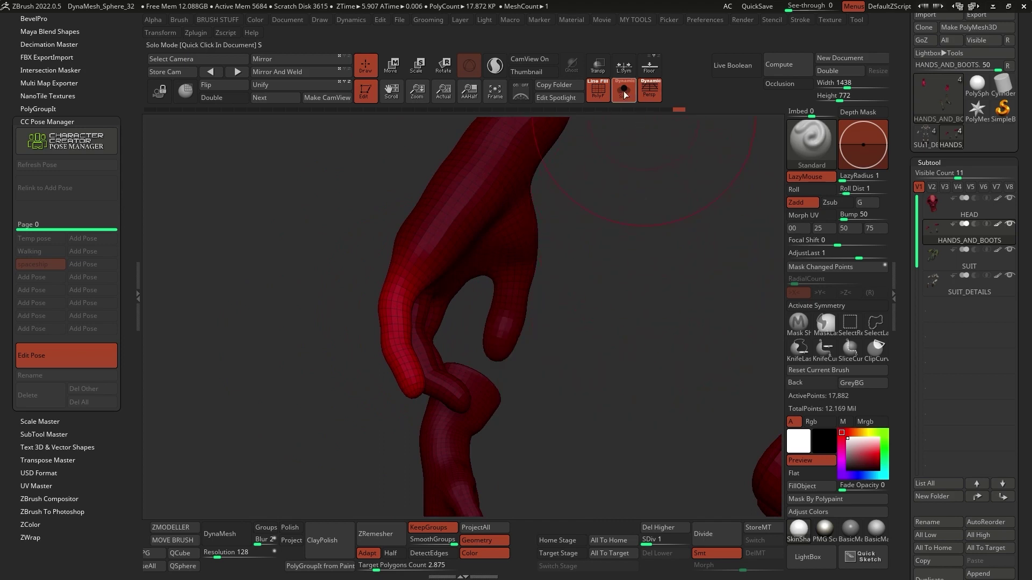
Step: Turn off the polyframe display and inspect the masked hand and the free outermost finger
{"action": "left_click", "coordinate": [605, 89]}
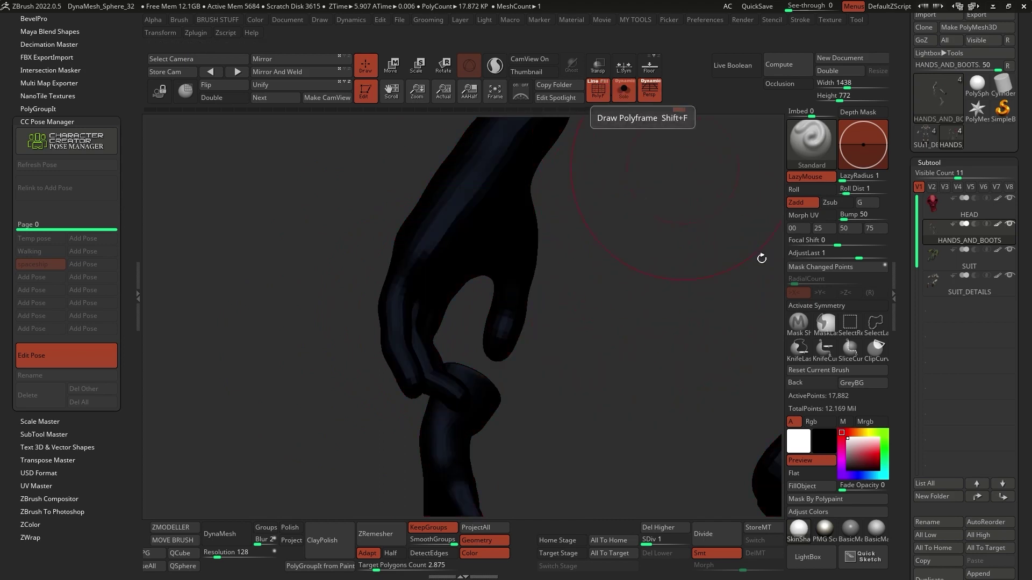
{"action": "left_click", "coordinate": [604, 83]}
{"action": "right_click_drag", "start_coordinate": [629, 235], "coordinate": [644, 257]}
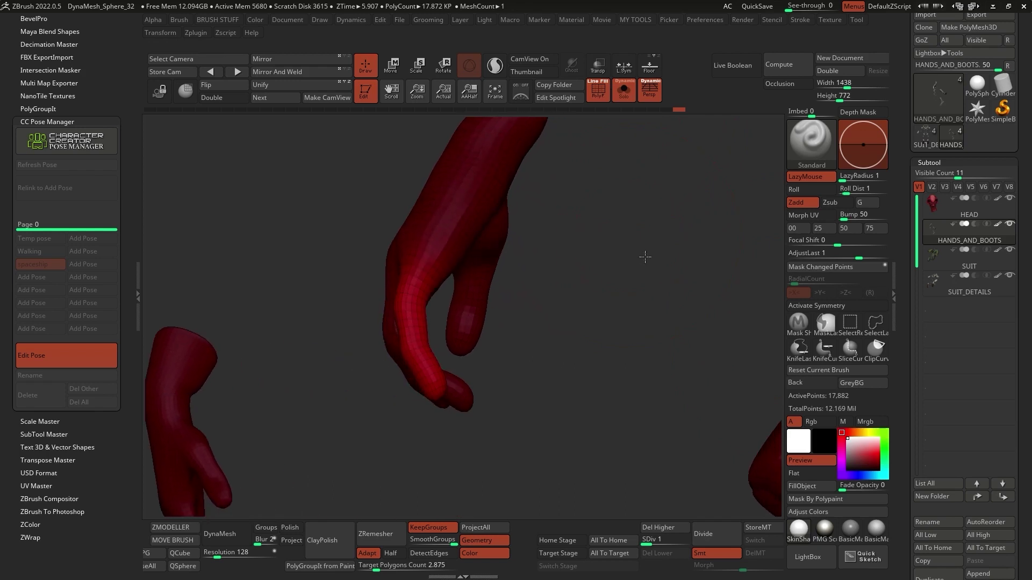
{"action": "key", "text": "shift+f"}
{"action": "right_click_drag", "start_coordinate": [590, 212], "coordinate": [562, 261]}
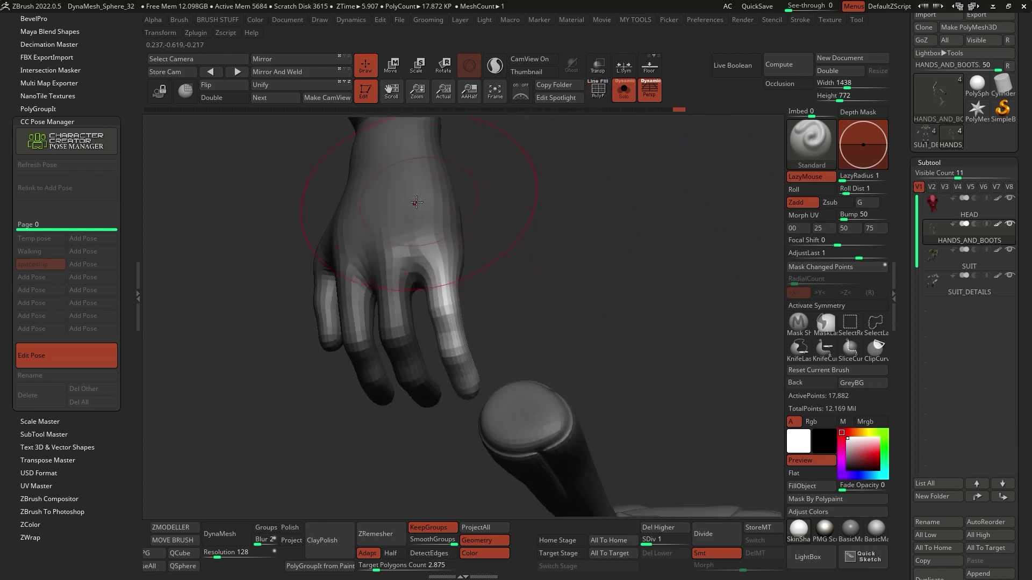
{"action": "right_click_drag", "start_coordinate": [390, 204], "coordinate": [385, 189]}
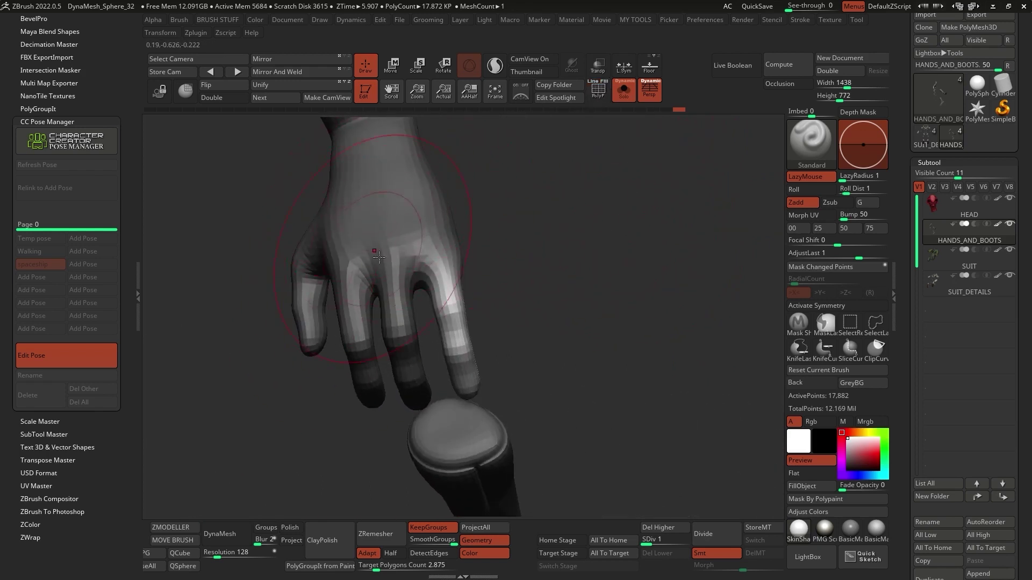
{"action": "right_click_drag", "start_coordinate": [378, 257], "coordinate": [414, 278]}
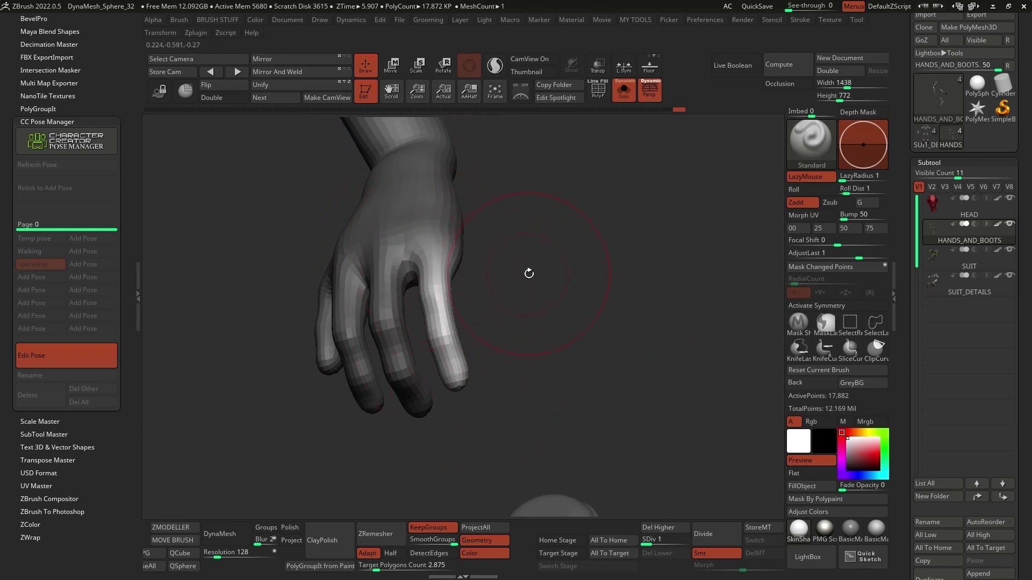
Step: Switch to the Move gizmo and centre it on the unmasked outermost finger
{"action": "key", "text": "w"}
{"action": "key", "text": "f"}
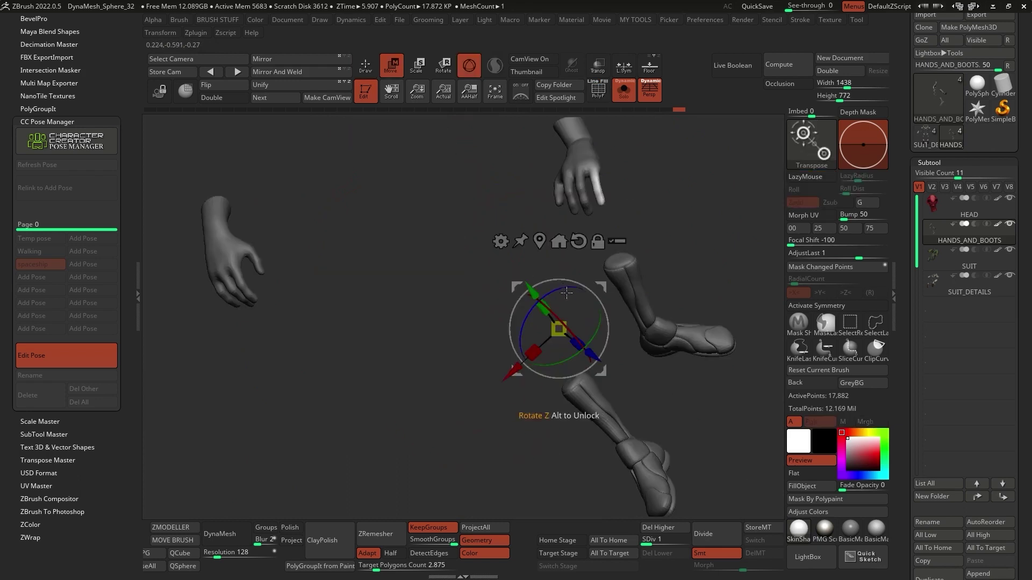
{"action": "left_click", "coordinate": [540, 241]}
{"action": "right_click_drag", "start_coordinate": [761, 182], "coordinate": [762, 405], "text": "ctrl"}
{"action": "right_click_drag", "start_coordinate": [739, 129], "coordinate": [603, 265], "text": "alt"}
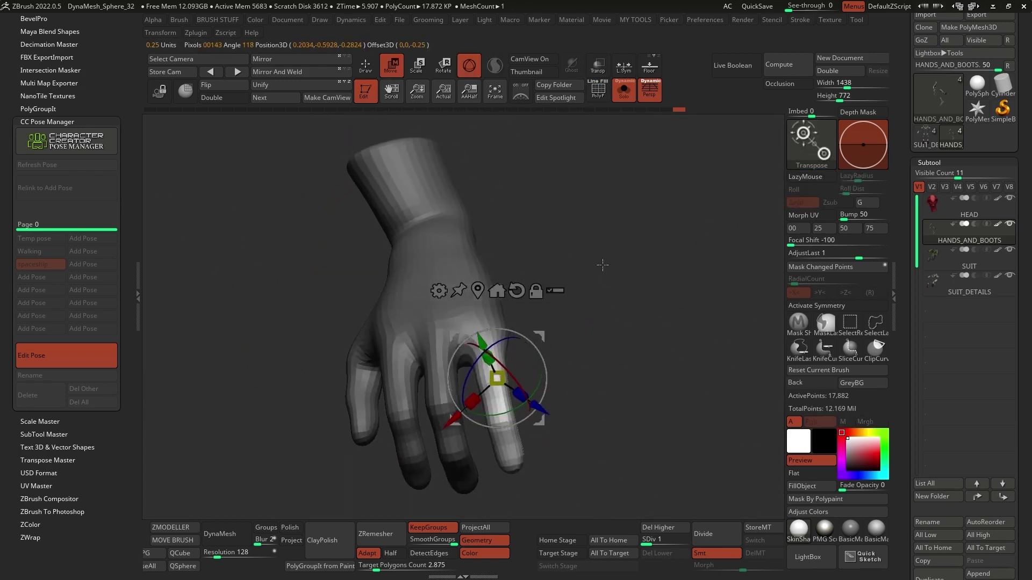
Step: Reposition only the gizmo's pivot onto the knuckle at the base of the outermost finger
{"action": "right_click_drag", "start_coordinate": [548, 335], "coordinate": [605, 310]}
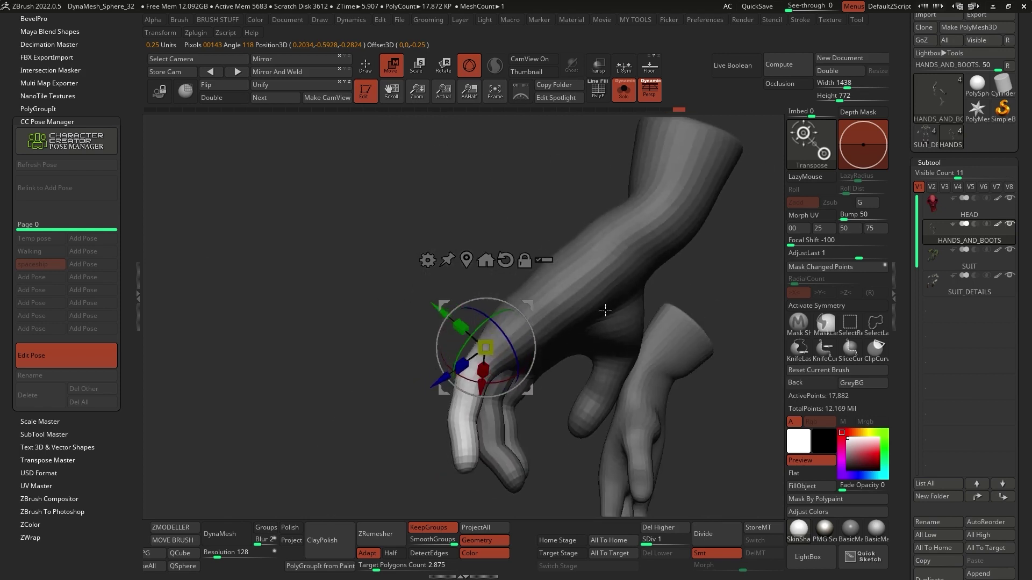
{"action": "left_click_drag", "start_coordinate": [524, 317], "coordinate": [544, 325], "text": "alt"}
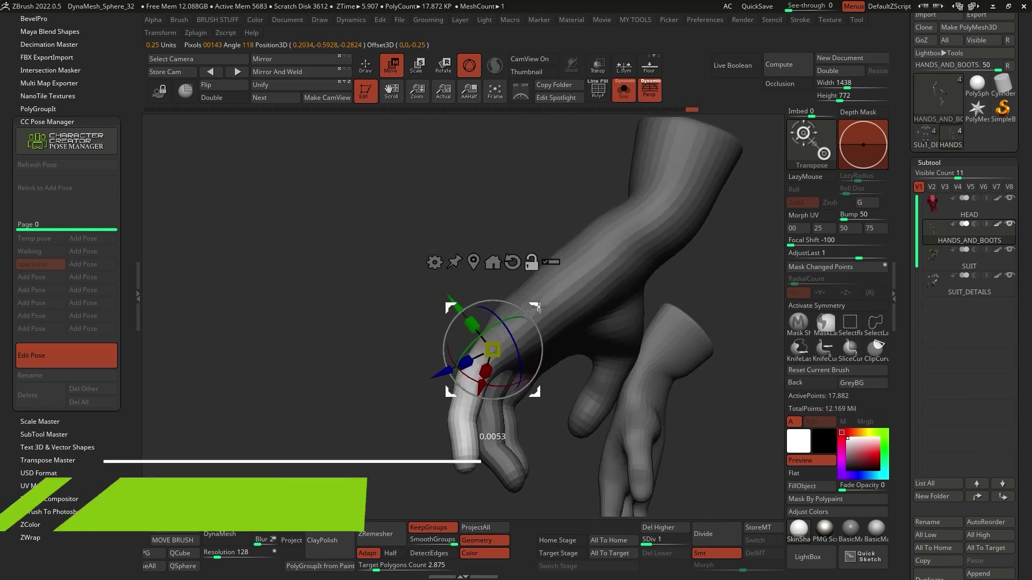
{"action": "right_click_drag", "start_coordinate": [545, 322], "coordinate": [573, 297]}
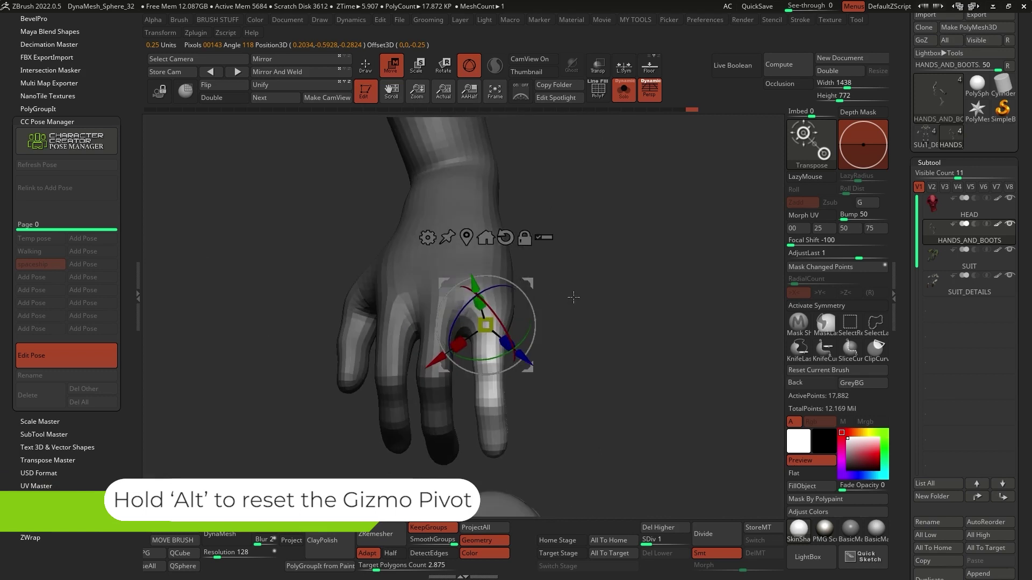
{"action": "left_click_drag", "start_coordinate": [531, 283], "coordinate": [531, 278], "text": "alt"}
{"action": "right_click", "coordinate": [494, 352]}
{"action": "right_click_drag", "start_coordinate": [576, 248], "coordinate": [571, 321]}
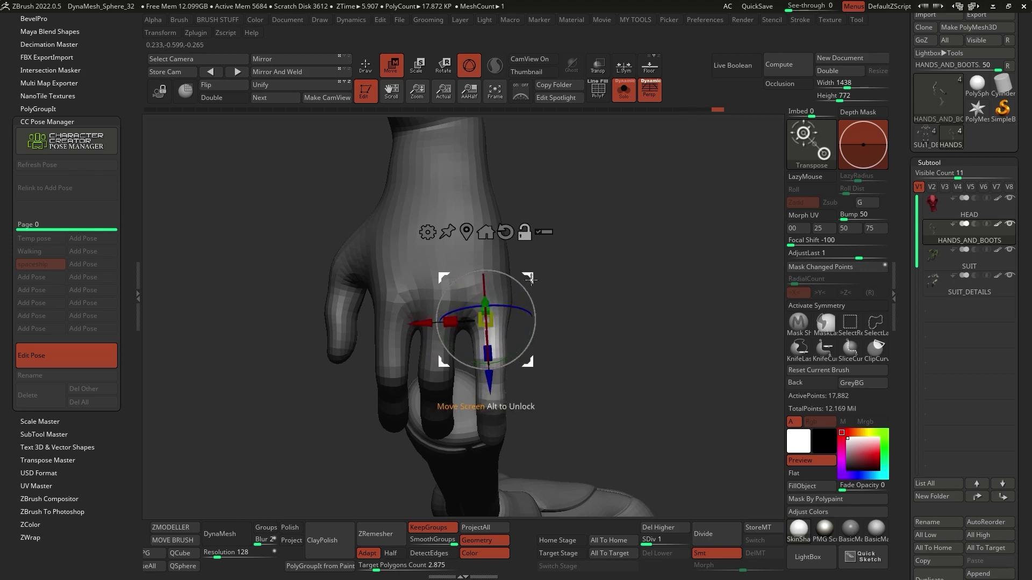
Step: Rotate the outermost finger around its base knuckle to adjust its bend
{"action": "right_click_drag", "start_coordinate": [530, 278], "coordinate": [536, 300]}
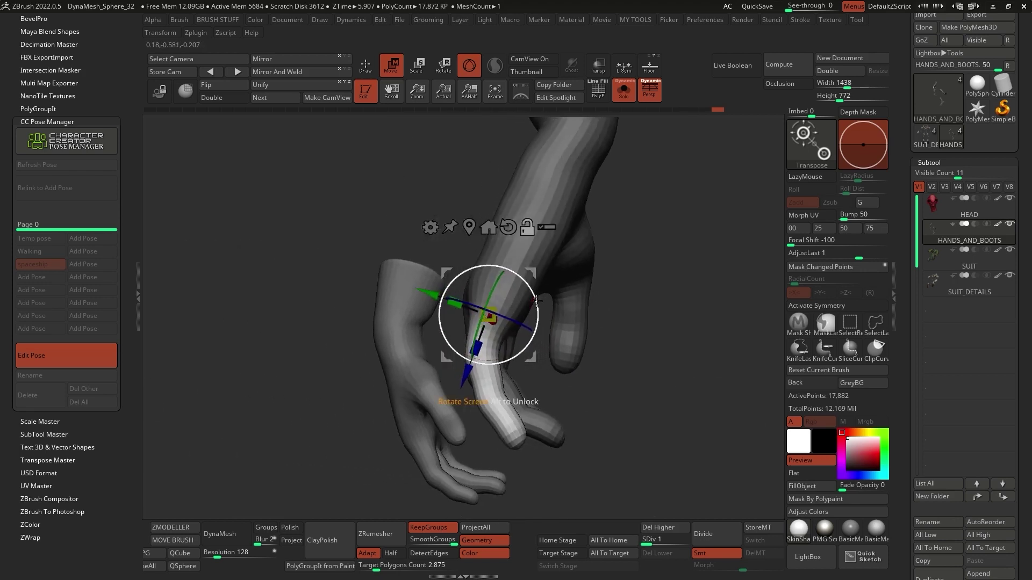
{"action": "left_click_drag", "start_coordinate": [536, 290], "coordinate": [516, 314]}
{"action": "right_click_drag", "start_coordinate": [518, 312], "coordinate": [575, 294]}
Step: Show the other subtools again and rotate the outermost finger inward, away from the knee armour
{"action": "key", "text": "alt+s"}
{"action": "right_click_drag", "start_coordinate": [663, 335], "coordinate": [569, 314]}
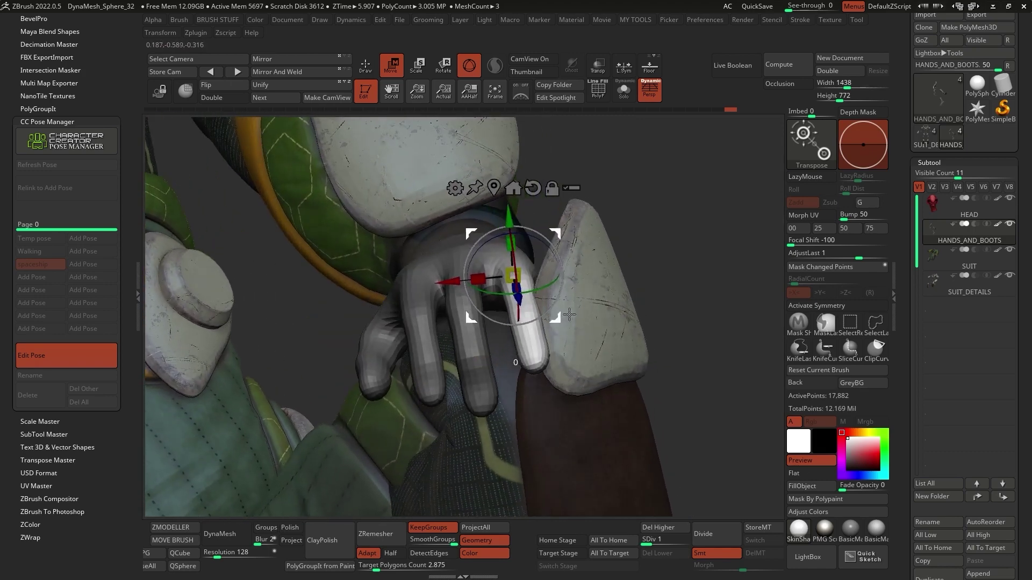
{"action": "left_click_drag", "start_coordinate": [554, 285], "coordinate": [553, 285]}
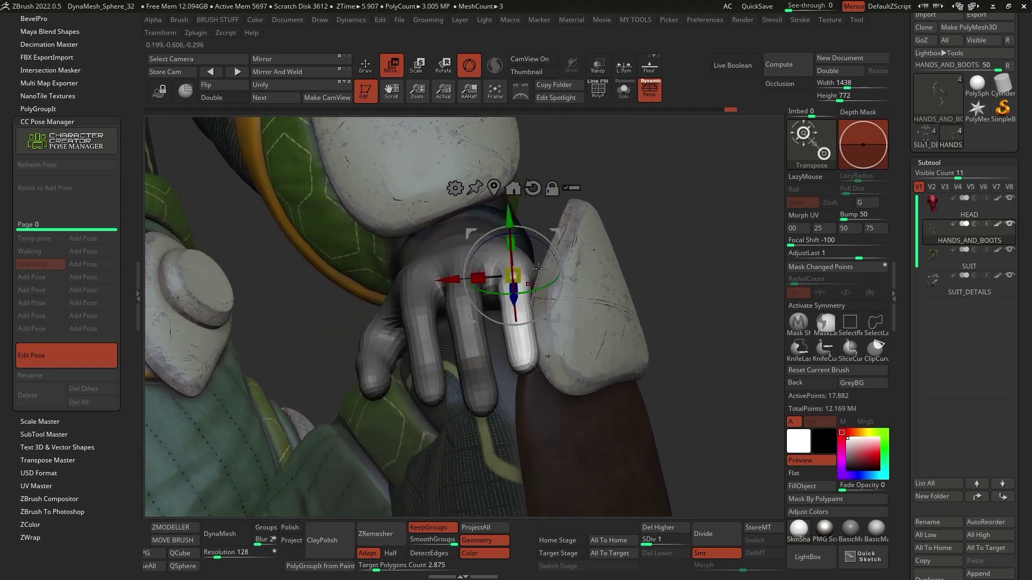
{"action": "left_click_drag", "start_coordinate": [530, 240], "coordinate": [519, 266]}
{"action": "right_click_drag", "start_coordinate": [524, 279], "coordinate": [552, 340], "text": "alt"}
{"action": "left_click_drag", "start_coordinate": [552, 348], "coordinate": [553, 349]}
{"action": "mouse_move", "coordinate": [553, 349]}
{"action": "right_mouse_down"}
{"action": "mouse_move", "coordinate": [532, 323]}
{"action": "mouse_move", "coordinate": [559, 301]}
{"action": "right_mouse_up"}
Step: Return to Draw mode and clear the mask from the hands and boots
{"action": "key", "text": "q"}
{"action": "mouse_move", "coordinate": [645, 280]}
{"action": "right_mouse_down"}
{"action": "mouse_move", "coordinate": [672, 267]}
{"action": "mouse_move", "coordinate": [623, 190]}
{"action": "right_mouse_up"}
{"action": "left_click_drag", "start_coordinate": [624, 190], "coordinate": [639, 246], "text": "ctrl"}
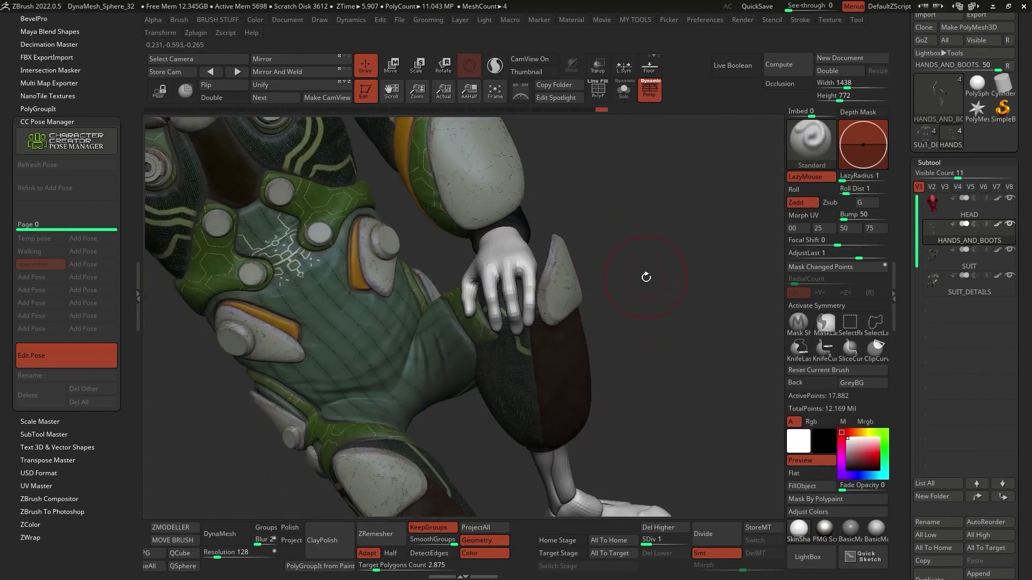
Step: Display the painted colours on the hands and boots and raise their subdivision to level 4
{"action": "mouse_move", "coordinate": [647, 277]}
{"action": "right_mouse_down"}
{"action": "mouse_move", "coordinate": [649, 302]}
{"action": "mouse_move", "coordinate": [565, 328]}
{"action": "mouse_move", "coordinate": [592, 294]}
{"action": "mouse_move", "coordinate": [597, 263]}
{"action": "right_mouse_up"}
{"action": "key", "text": "1"}
{"action": "left_click", "coordinate": [575, 461]}
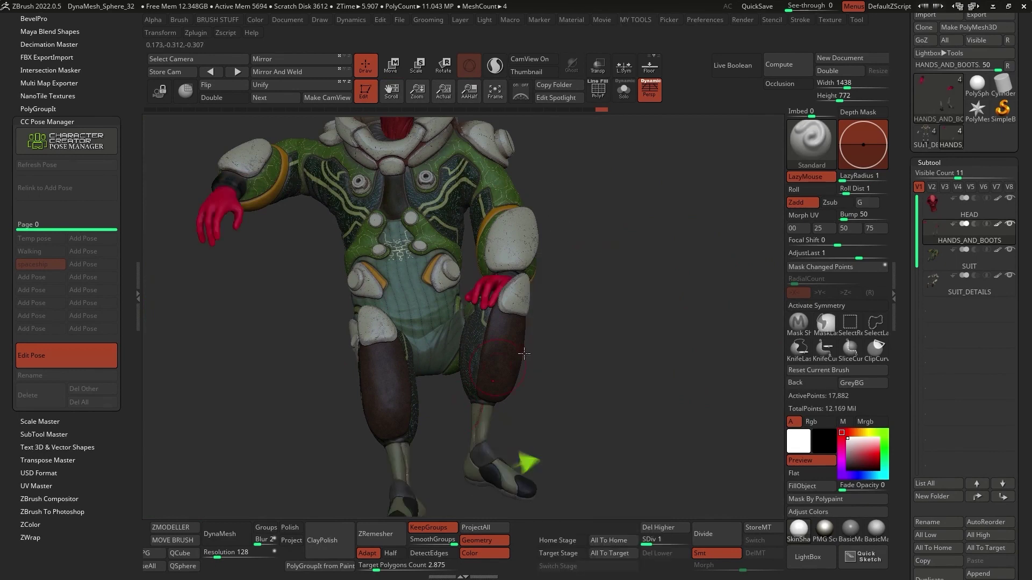
{"action": "key", "text": "d"}
{"action": "key", "text": "d"}
{"action": "key", "text": "d"}
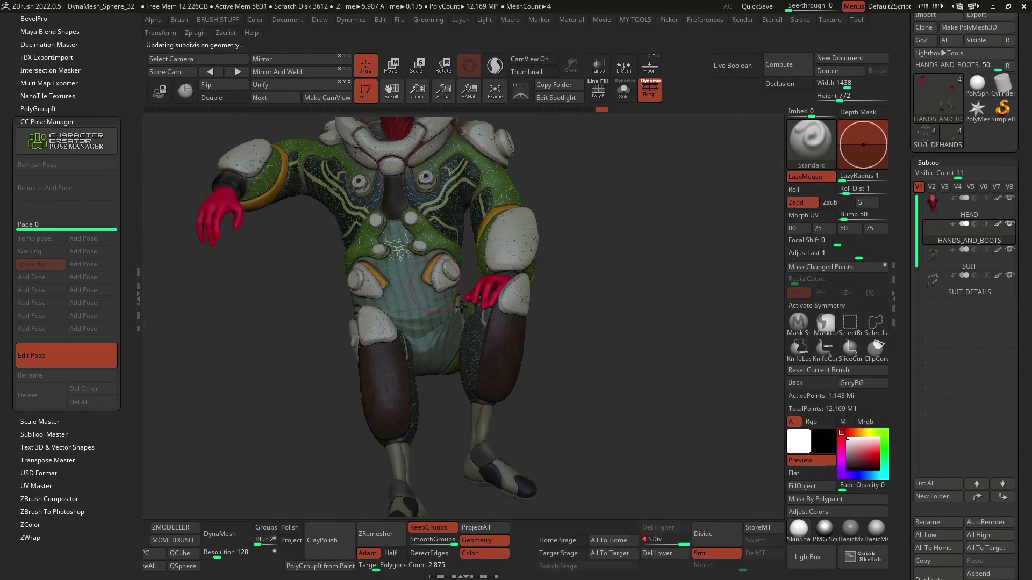
Step: Make the HEAD subtool active and isolate it in Solo mode to work on the neck
{"action": "right_click_drag", "start_coordinate": [463, 307], "coordinate": [626, 237]}
{"action": "right_click_drag", "start_coordinate": [613, 188], "coordinate": [629, 276], "text": "alt"}
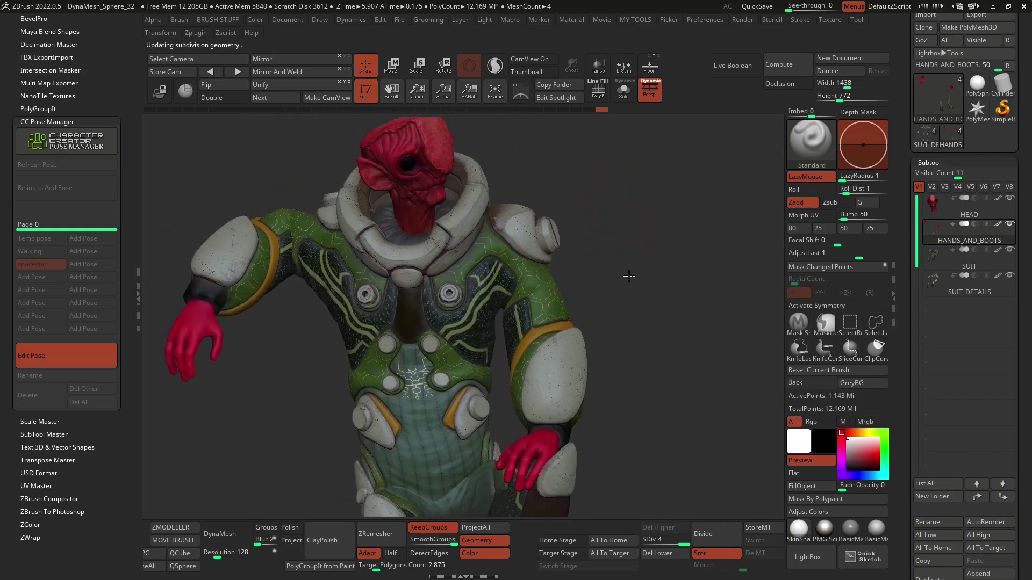
{"action": "right_click_drag", "start_coordinate": [400, 226], "coordinate": [408, 309], "text": "ctrl"}
{"action": "right_click_drag", "start_coordinate": [526, 254], "coordinate": [484, 294], "text": "alt"}
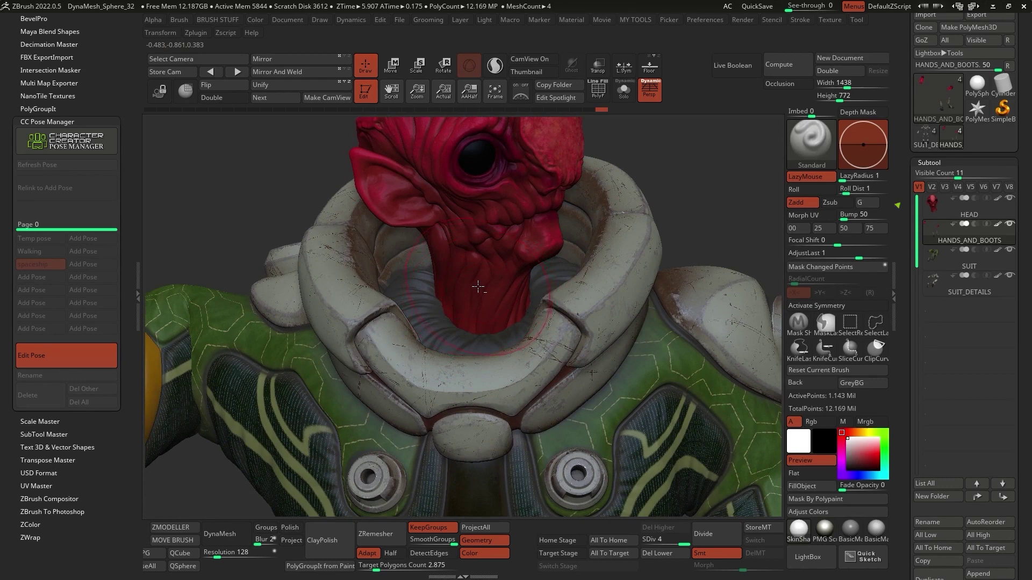
{"action": "left_click", "coordinate": [984, 212]}
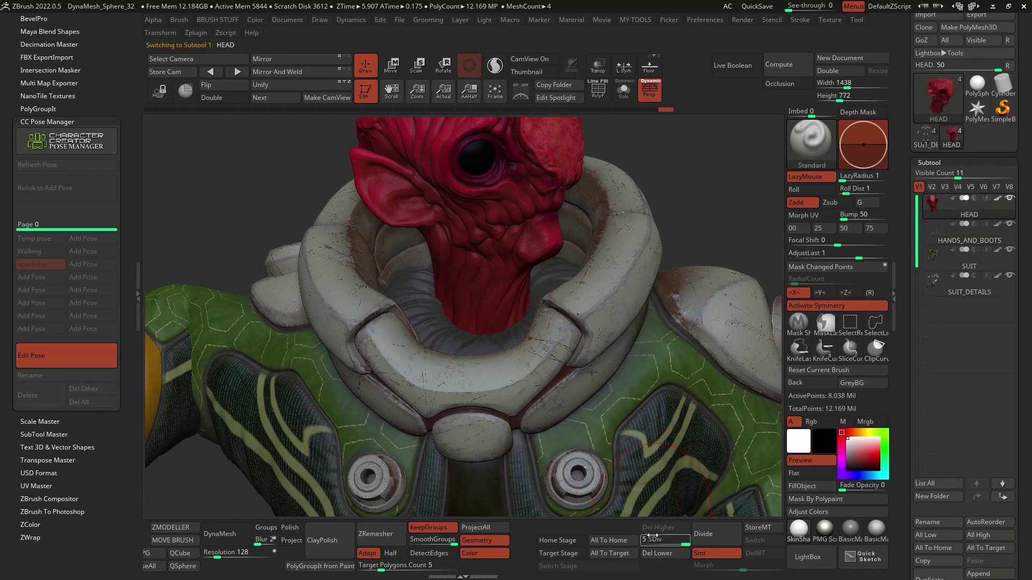
{"action": "key", "text": "alt+s"}
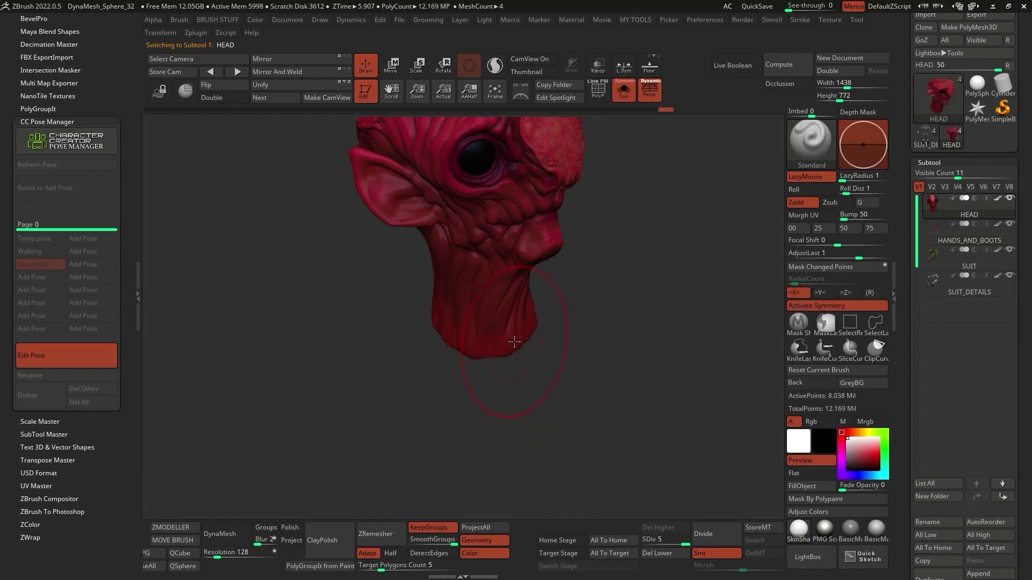
Step: Choose the Move sculpting brush
{"action": "key", "text": "b"}
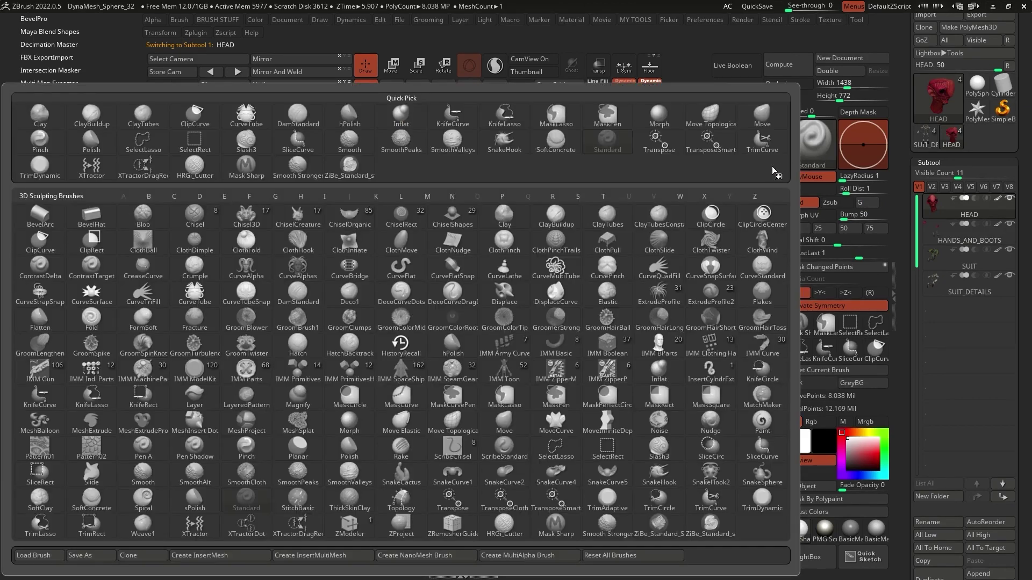
{"action": "left_click", "coordinate": [428, 196]}
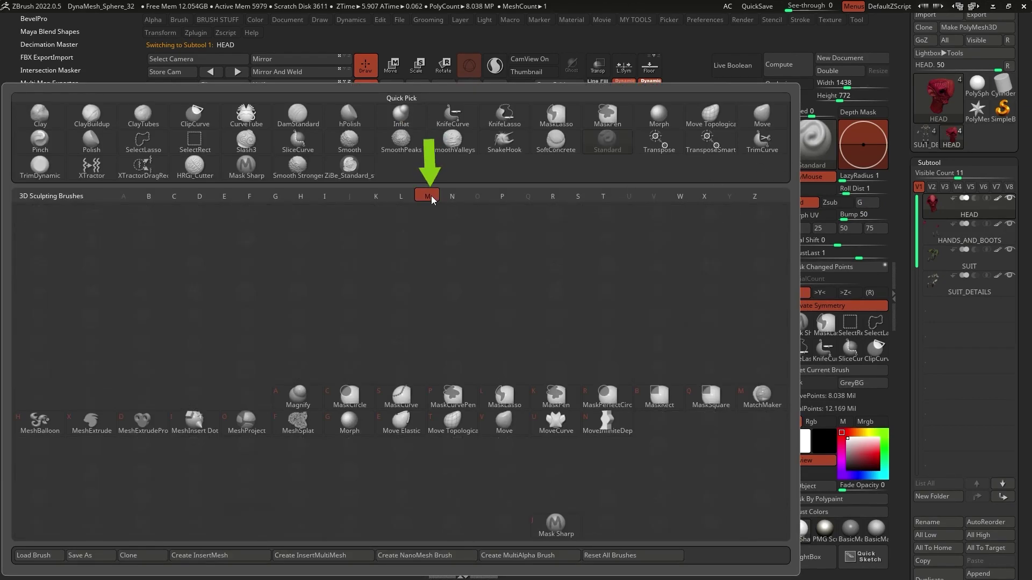
{"action": "left_click", "coordinate": [507, 427]}
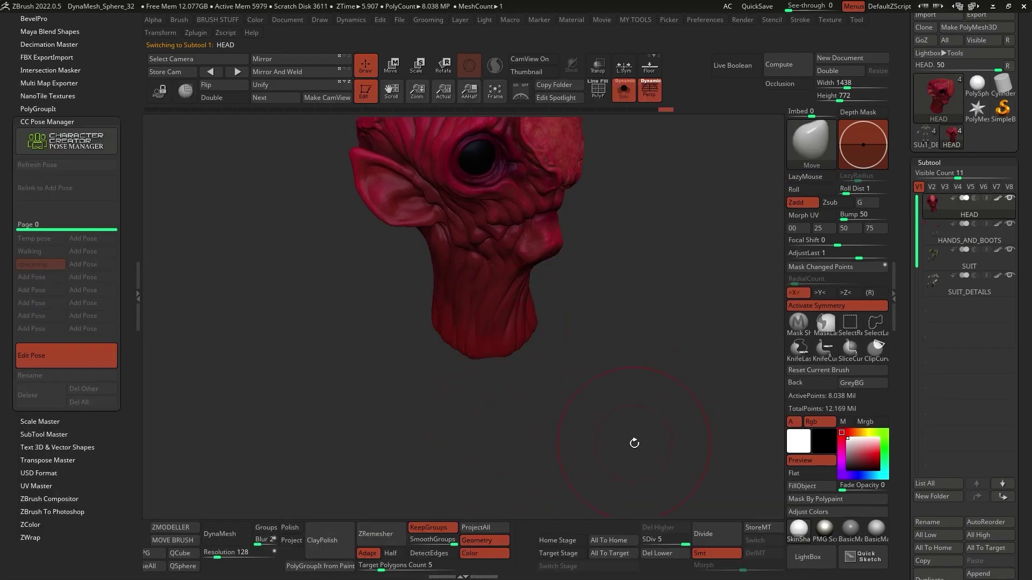
Step: Lower the head to subdivision level 1, show its polyframe and turn off symmetry
{"action": "left_click_drag", "start_coordinate": [663, 539], "coordinate": [642, 540]}
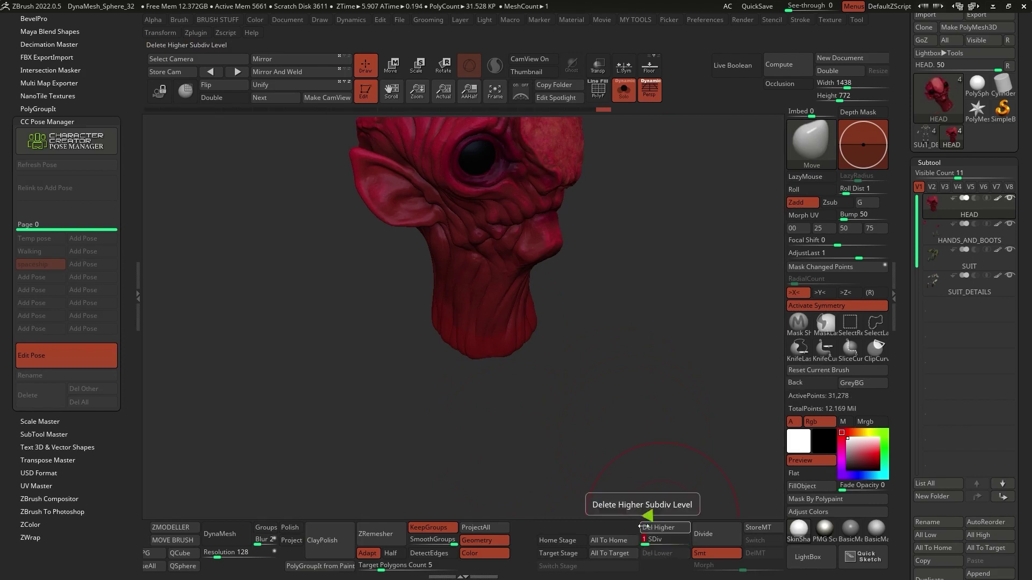
{"action": "mouse_move", "coordinate": [634, 295]}
{"action": "left_mouse_down"}
{"action": "mouse_move", "coordinate": [592, 320]}
{"action": "mouse_move", "coordinate": [635, 306]}
{"action": "left_mouse_up"}
{"action": "left_click", "coordinate": [598, 91]}
{"action": "mouse_move", "coordinate": [602, 231]}
{"action": "left_mouse_down", "text": "alt"}
{"action": "mouse_move", "coordinate": [500, 323]}
{"action": "mouse_move", "coordinate": [511, 314]}
{"action": "left_mouse_up", "text": "alt"}
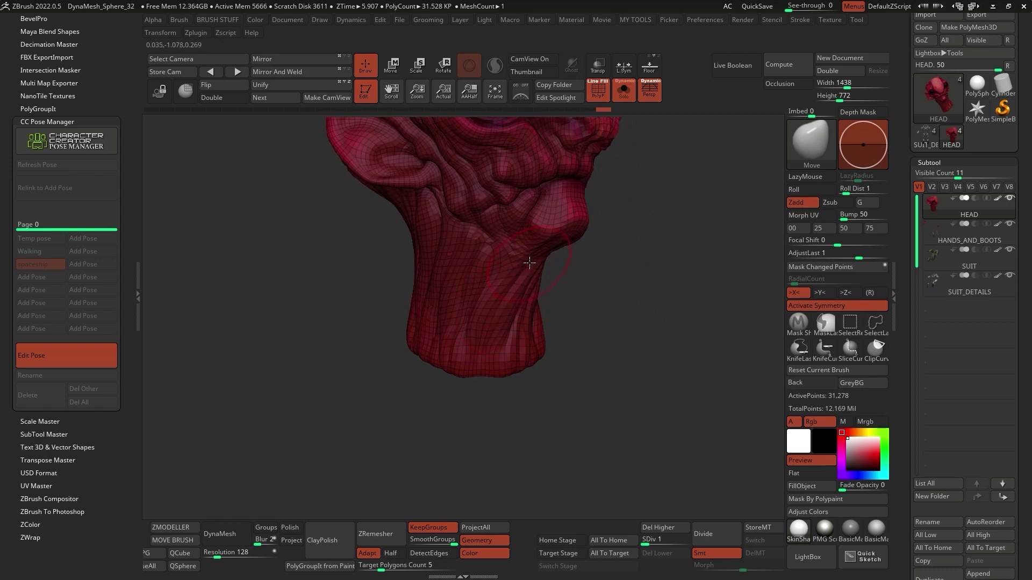
{"action": "key", "text": "x"}
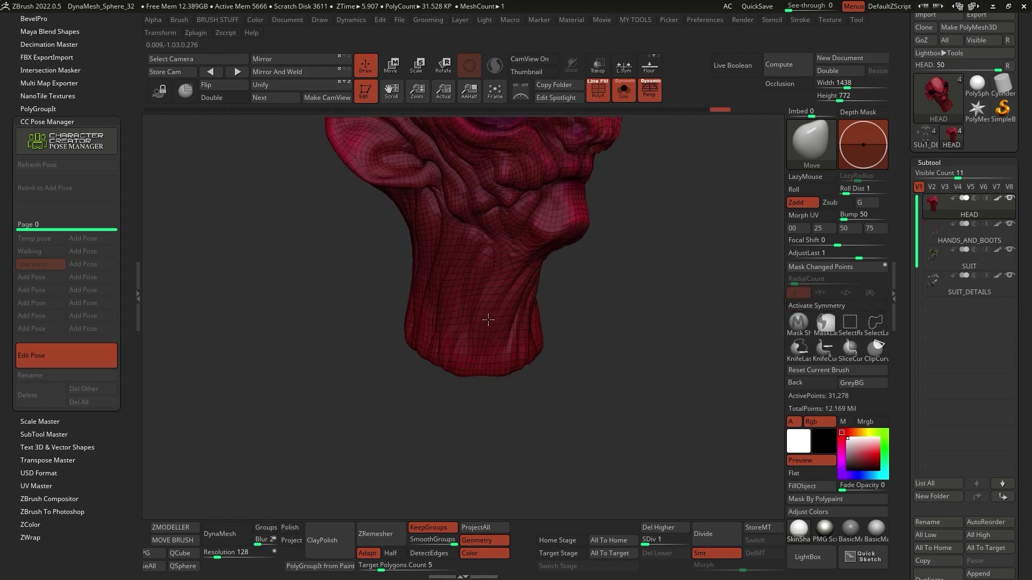
Step: Push and pull the neck's surface with the Move brush to refine its shape in the pose
{"action": "mouse_move", "coordinate": [532, 292]}
{"action": "left_mouse_down"}
{"action": "mouse_move", "coordinate": [567, 291]}
{"action": "mouse_move", "coordinate": [537, 316]}
{"action": "mouse_move", "coordinate": [478, 303]}
{"action": "mouse_move", "coordinate": [453, 328]}
{"action": "mouse_move", "coordinate": [476, 321]}
{"action": "left_mouse_up"}
{"action": "mouse_move", "coordinate": [599, 320]}
{"action": "left_mouse_down"}
{"action": "mouse_move", "coordinate": [558, 315]}
{"action": "mouse_move", "coordinate": [537, 326]}
{"action": "mouse_move", "coordinate": [491, 275]}
{"action": "mouse_move", "coordinate": [470, 283]}
{"action": "mouse_move", "coordinate": [504, 298]}
{"action": "left_mouse_up"}
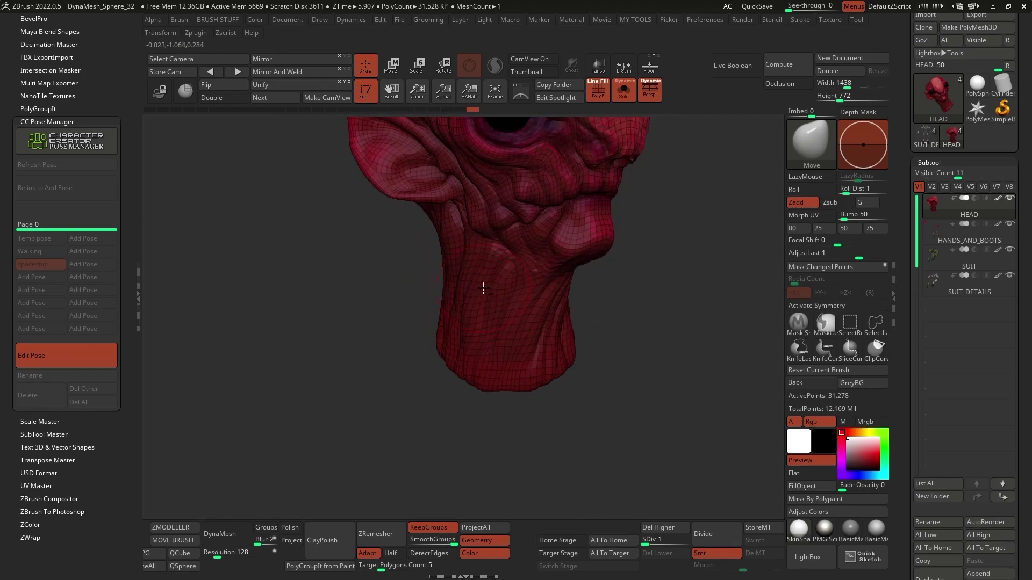
{"action": "right_click_drag", "start_coordinate": [483, 288], "coordinate": [490, 282]}
{"action": "left_click_drag", "start_coordinate": [479, 289], "coordinate": [477, 310]}
{"action": "right_click_drag", "start_coordinate": [477, 311], "coordinate": [586, 300]}
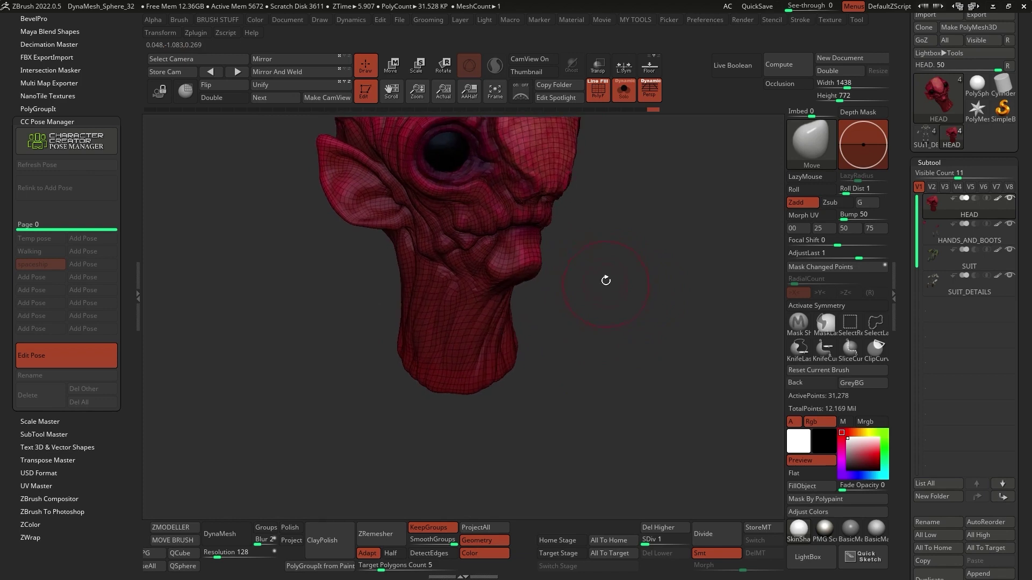
Step: Return the head to subdivision level 5, hide the polyframe and show all subtools to check the neck in the collar
{"action": "left_click", "coordinate": [684, 539]}
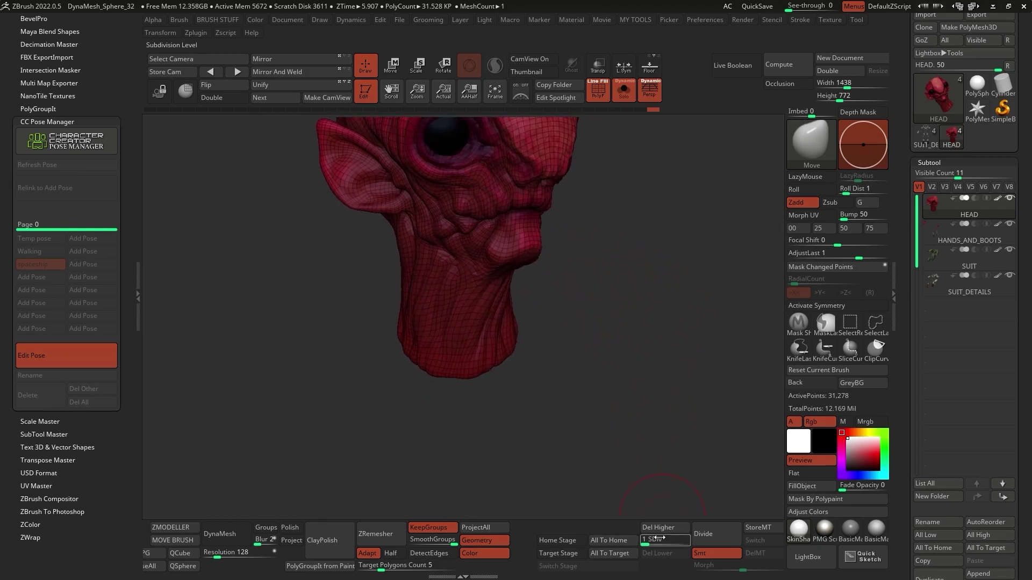
{"action": "left_click", "coordinate": [598, 89]}
{"action": "key", "text": "alt+shift+s"}
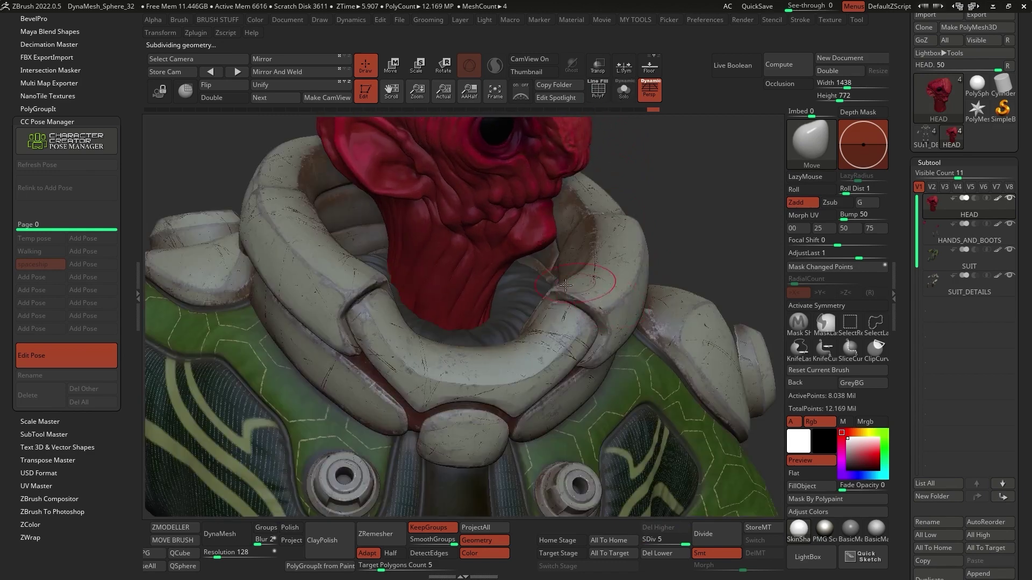
{"action": "right_click_drag", "start_coordinate": [550, 287], "coordinate": [575, 326]}
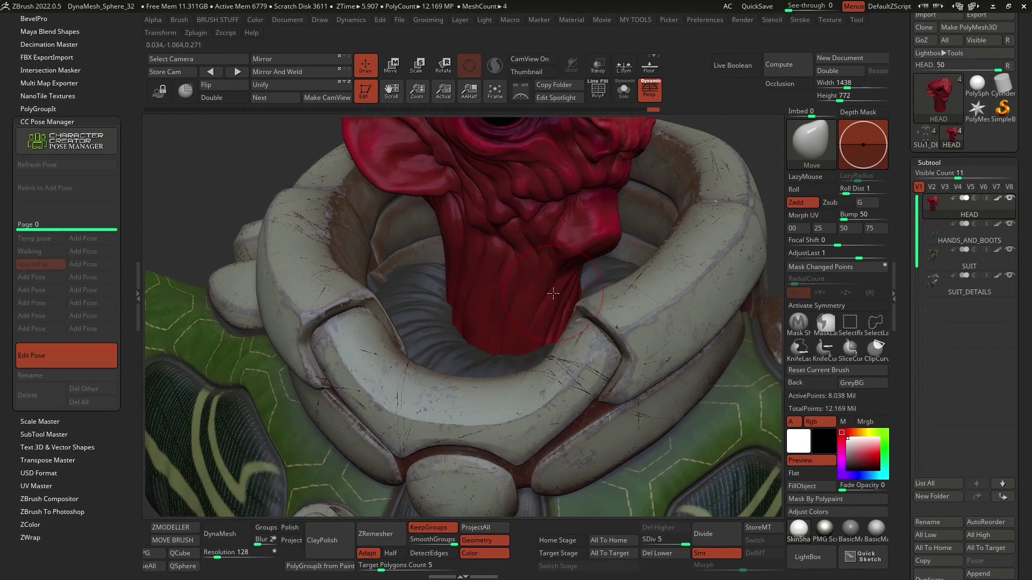
Step: Choose the DamStandard brush, reduce its draw size and isolate the head for close work on the neck
{"action": "key", "text": "b"}
{"action": "key", "text": "d"}
{"action": "key", "text": "s"}
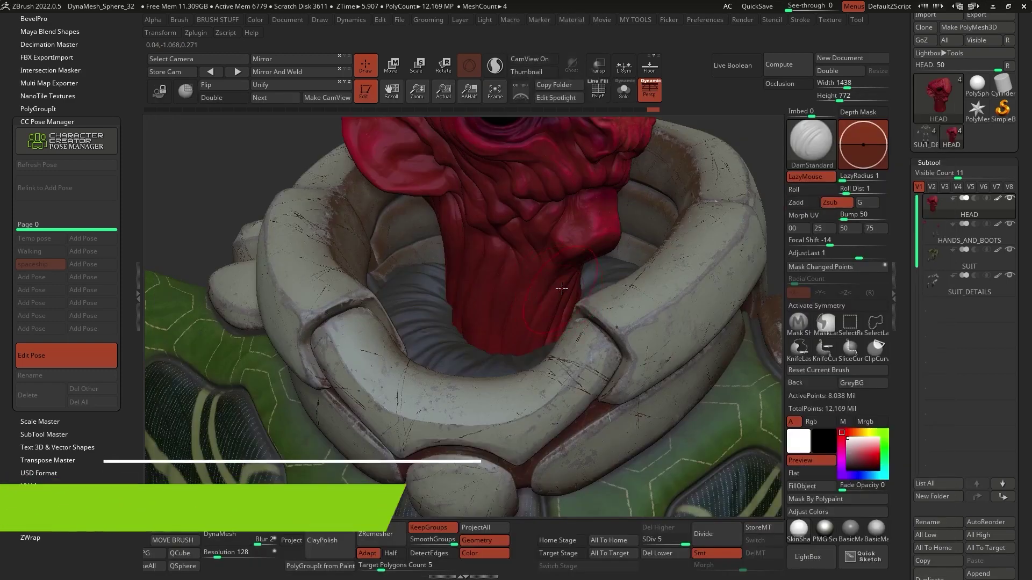
{"action": "key", "text": "space"}
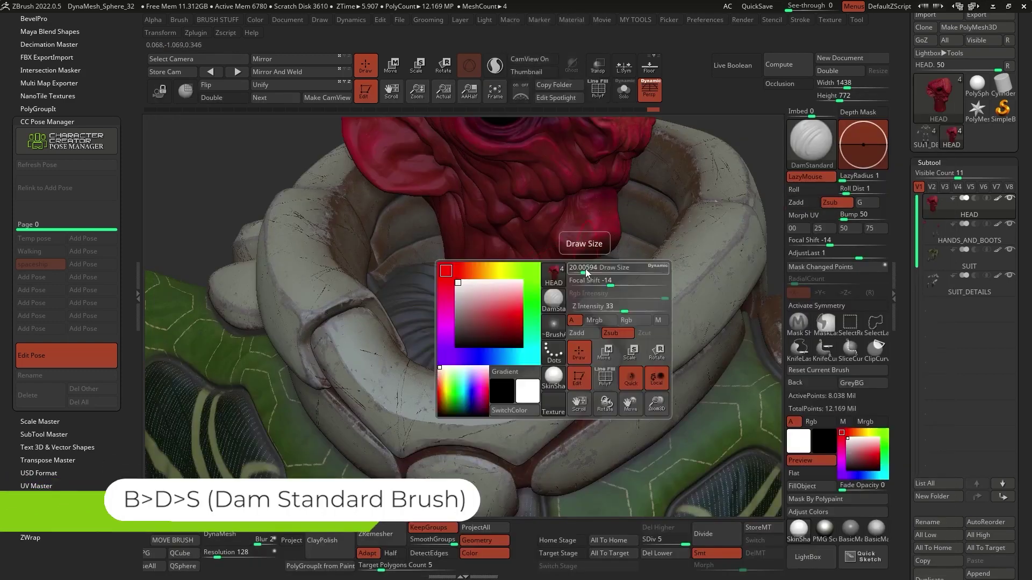
{"action": "left_click_drag", "start_coordinate": [585, 268], "coordinate": [579, 269]}
{"action": "key", "text": "shift+s"}
{"action": "right_click_drag", "start_coordinate": [548, 292], "coordinate": [557, 261], "text": "alt"}
{"action": "key", "text": "space"}
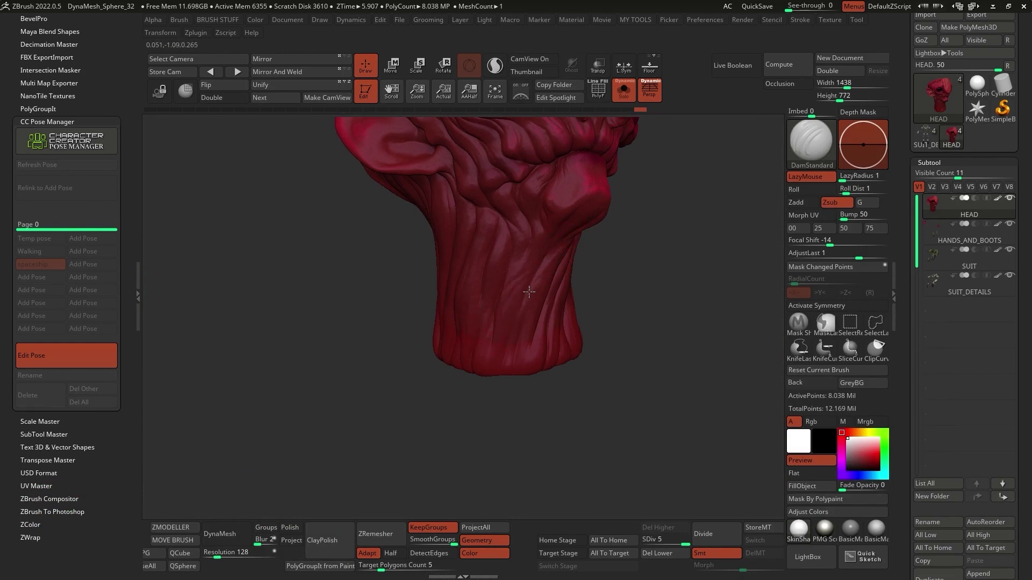
Step: Carve diagonal wrinkles down the front and side of the neck with the DamStandard brush, following the head's twist
{"action": "left_click_drag", "start_coordinate": [529, 292], "coordinate": [489, 347]}
{"action": "left_click_drag", "start_coordinate": [537, 299], "coordinate": [500, 364]}
{"action": "right_click_drag", "start_coordinate": [513, 258], "coordinate": [548, 245]}
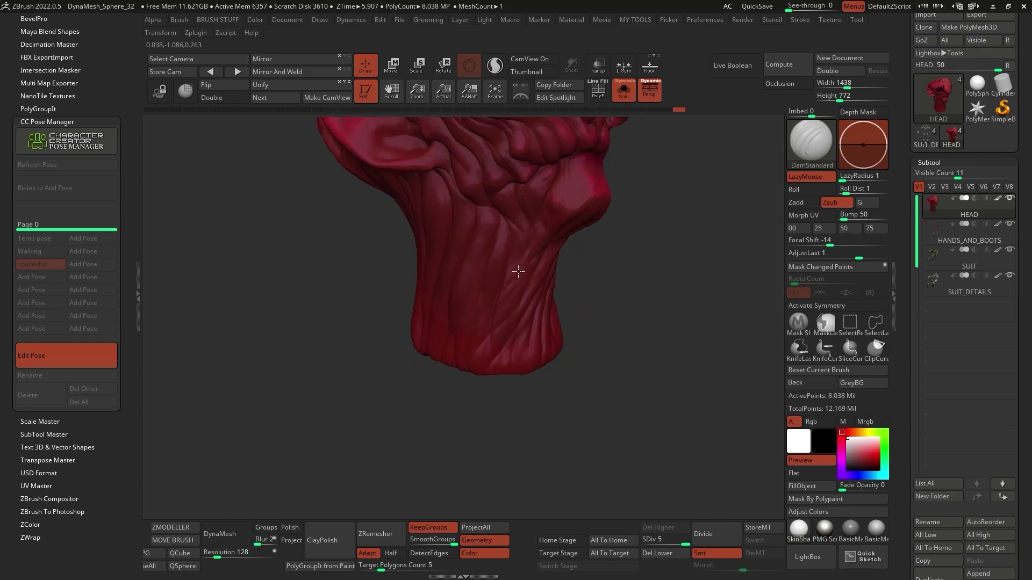
{"action": "left_click_drag", "start_coordinate": [546, 245], "coordinate": [497, 286]}
{"action": "right_click_drag", "start_coordinate": [608, 257], "coordinate": [570, 244]}
{"action": "mouse_move", "coordinate": [534, 272]}
{"action": "left_mouse_down"}
{"action": "mouse_move", "coordinate": [565, 257]}
{"action": "mouse_move", "coordinate": [553, 271]}
{"action": "left_mouse_up"}
{"action": "left_click_drag", "start_coordinate": [584, 241], "coordinate": [567, 255]}
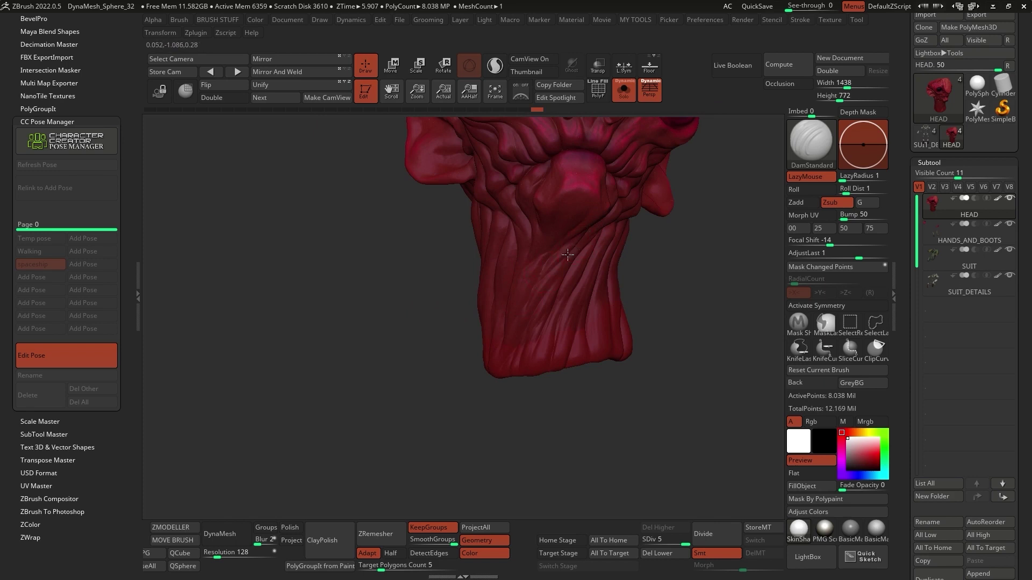
{"action": "right_click_drag", "start_coordinate": [590, 240], "coordinate": [556, 259]}
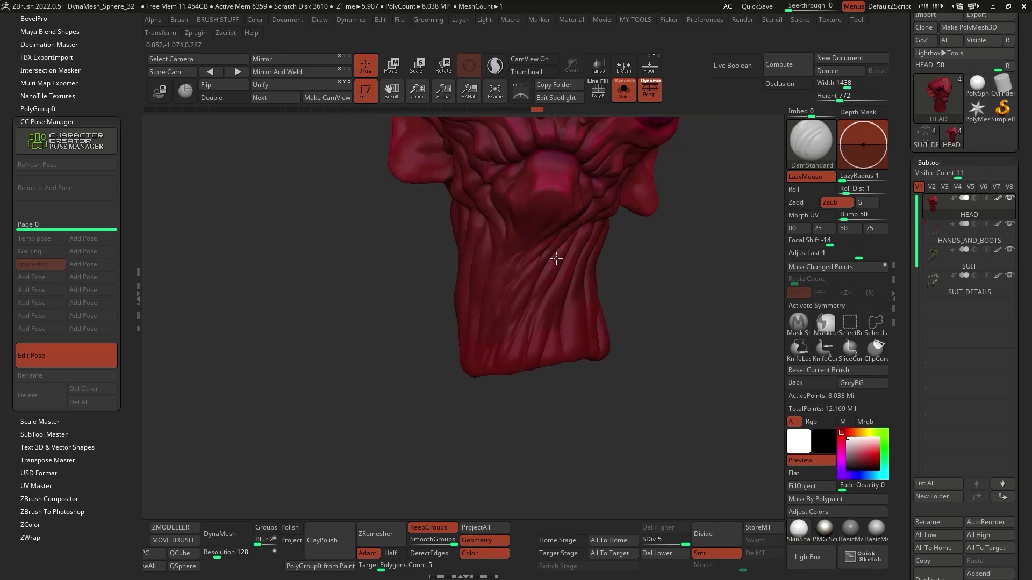
{"action": "left_click_drag", "start_coordinate": [542, 266], "coordinate": [508, 304]}
{"action": "right_click_drag", "start_coordinate": [492, 311], "coordinate": [518, 291]}
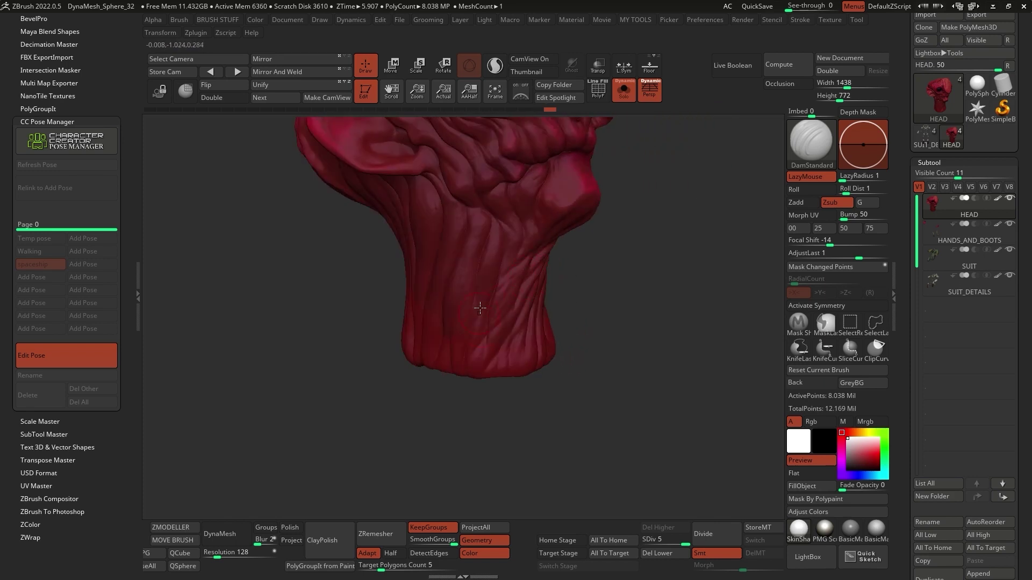
{"action": "left_click_drag", "start_coordinate": [520, 250], "coordinate": [465, 330]}
{"action": "mouse_move", "coordinate": [601, 274]}
{"action": "right_mouse_down"}
{"action": "mouse_move", "coordinate": [615, 277]}
{"action": "mouse_move", "coordinate": [603, 265]}
{"action": "mouse_move", "coordinate": [614, 267]}
{"action": "mouse_move", "coordinate": [556, 294]}
{"action": "right_mouse_up"}
Step: Cut finer creases into the neck under the chin with the HRGi_Cutter brush
{"action": "key", "text": "b"}
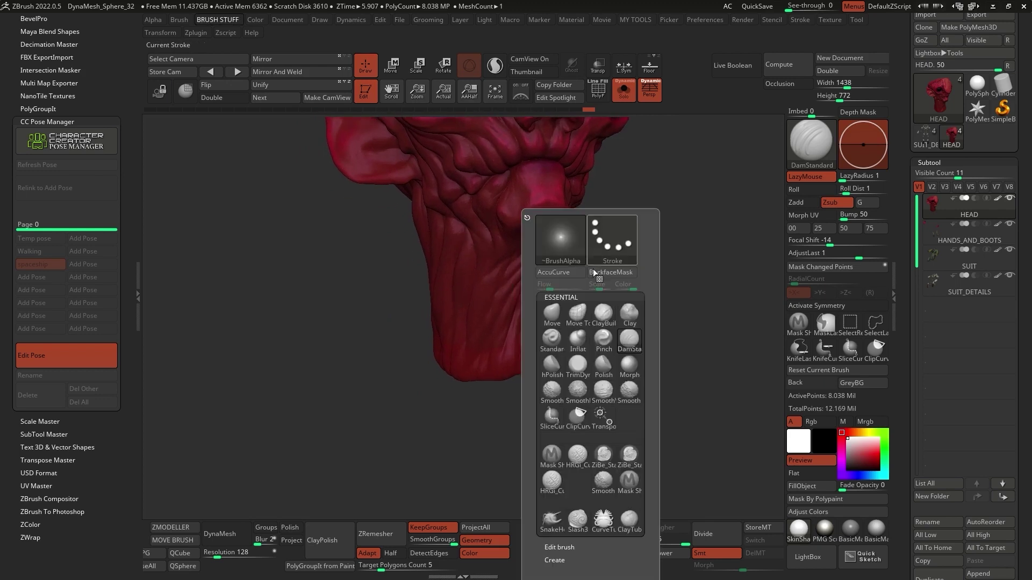
{"action": "left_click", "coordinate": [578, 455]}
{"action": "left_click_drag", "start_coordinate": [645, 261], "coordinate": [553, 259]}
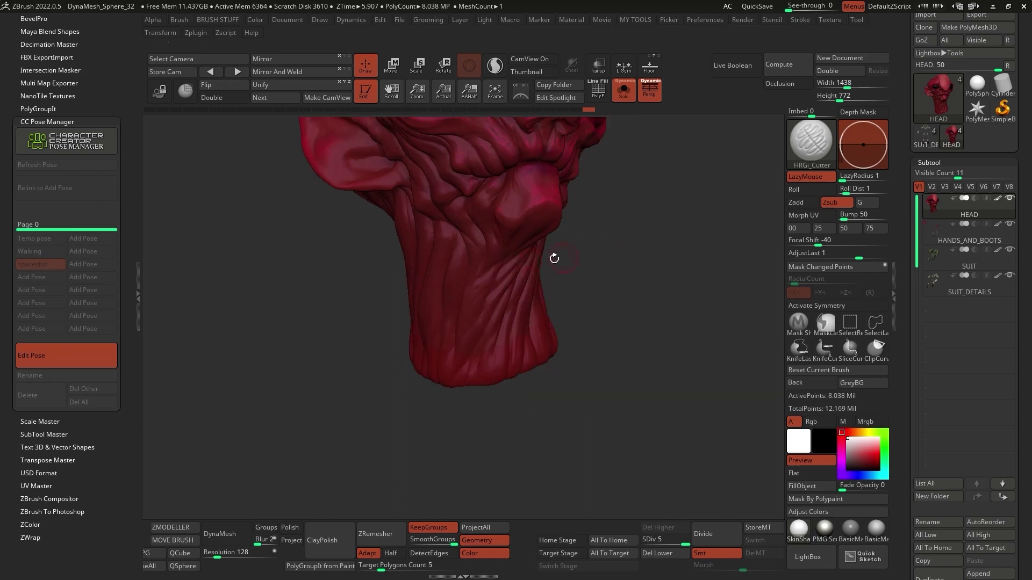
{"action": "left_click_drag", "start_coordinate": [639, 241], "coordinate": [559, 247]}
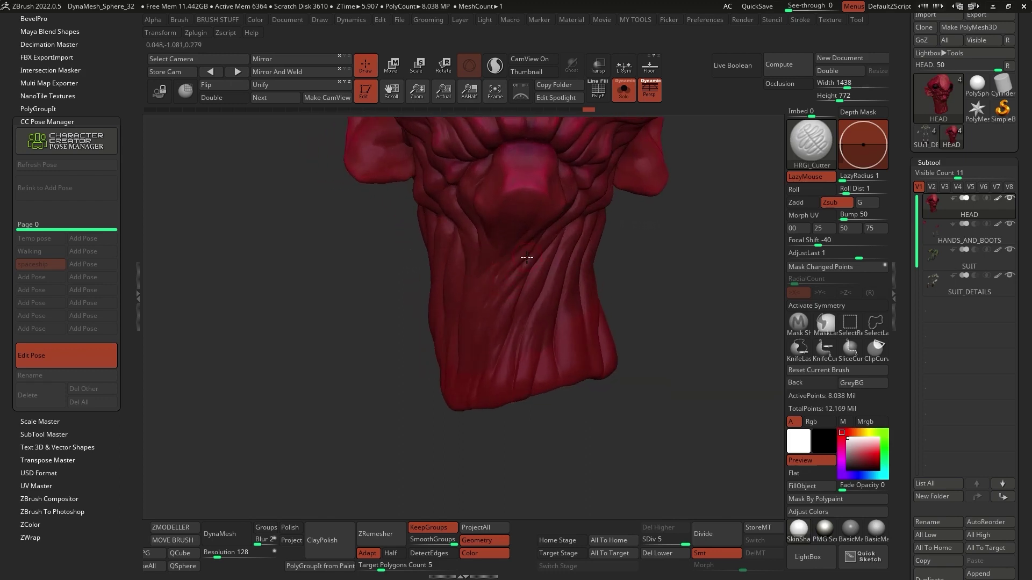
{"action": "right_click_drag", "start_coordinate": [457, 344], "coordinate": [497, 292]}
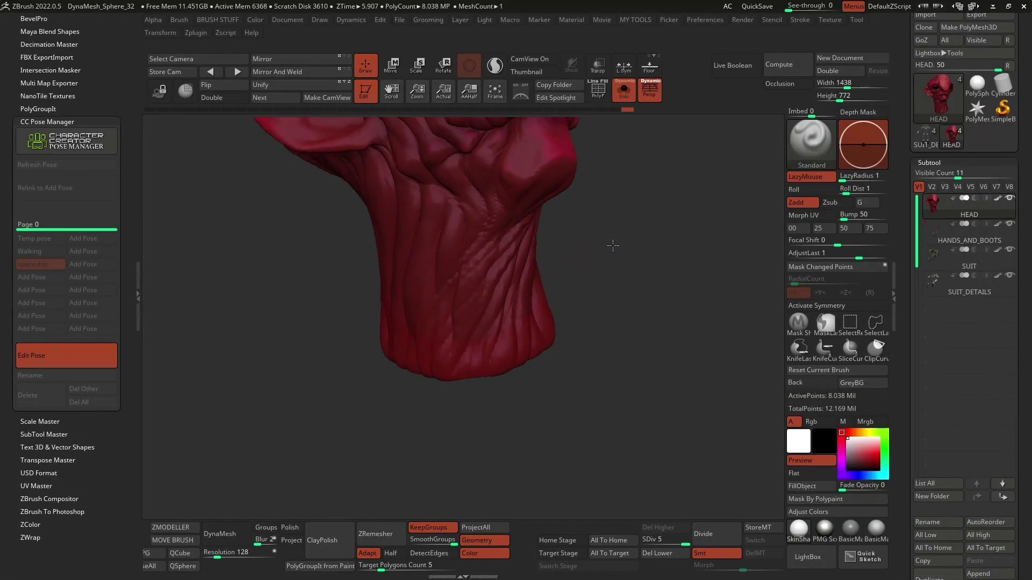
Step: Build up the raised folds between the neck's wrinkles with the Standard brush
{"action": "left_click_drag", "start_coordinate": [612, 246], "coordinate": [482, 228]}
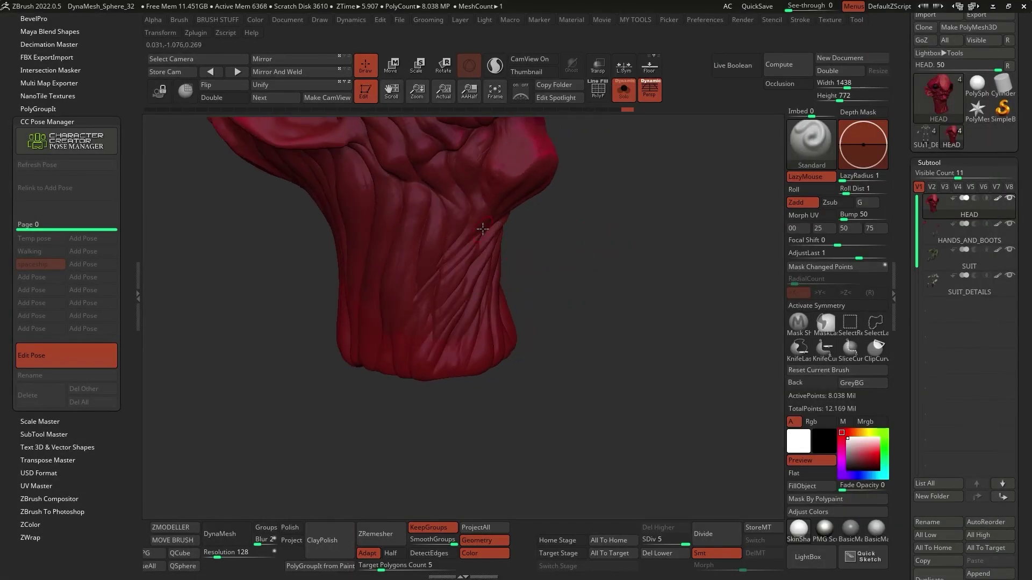
{"action": "left_click_drag", "start_coordinate": [424, 287], "coordinate": [404, 318]}
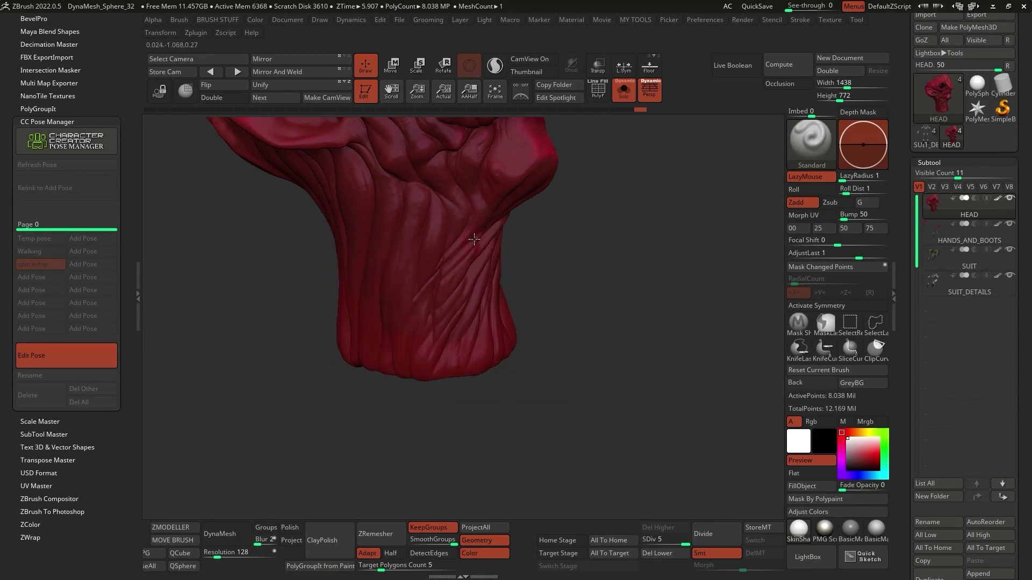
{"action": "left_click_drag", "start_coordinate": [469, 254], "coordinate": [398, 335]}
{"action": "left_click_drag", "start_coordinate": [486, 253], "coordinate": [419, 337]}
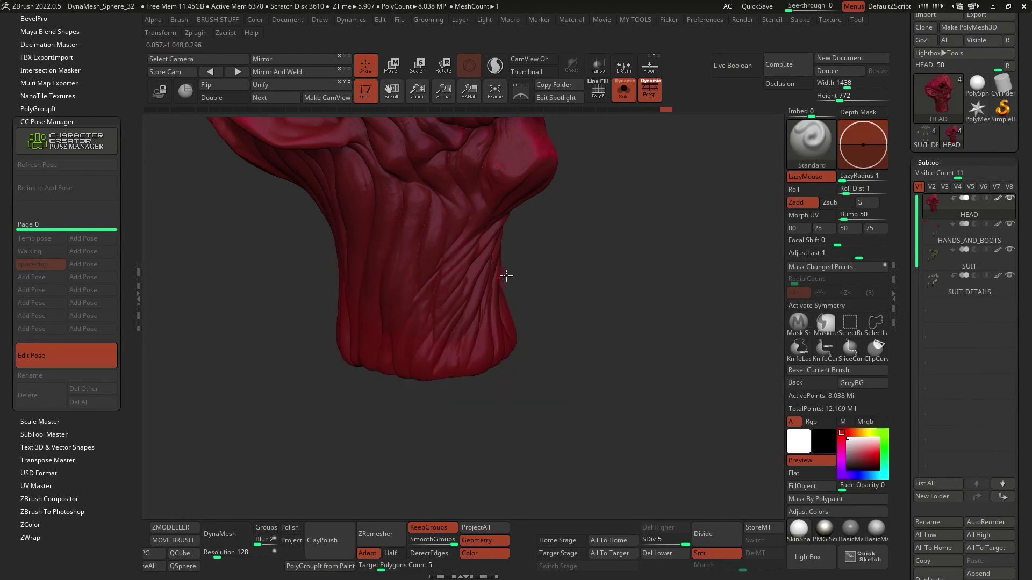
{"action": "left_click_drag", "start_coordinate": [506, 276], "coordinate": [482, 264]}
{"action": "left_click_drag", "start_coordinate": [462, 311], "coordinate": [451, 332]}
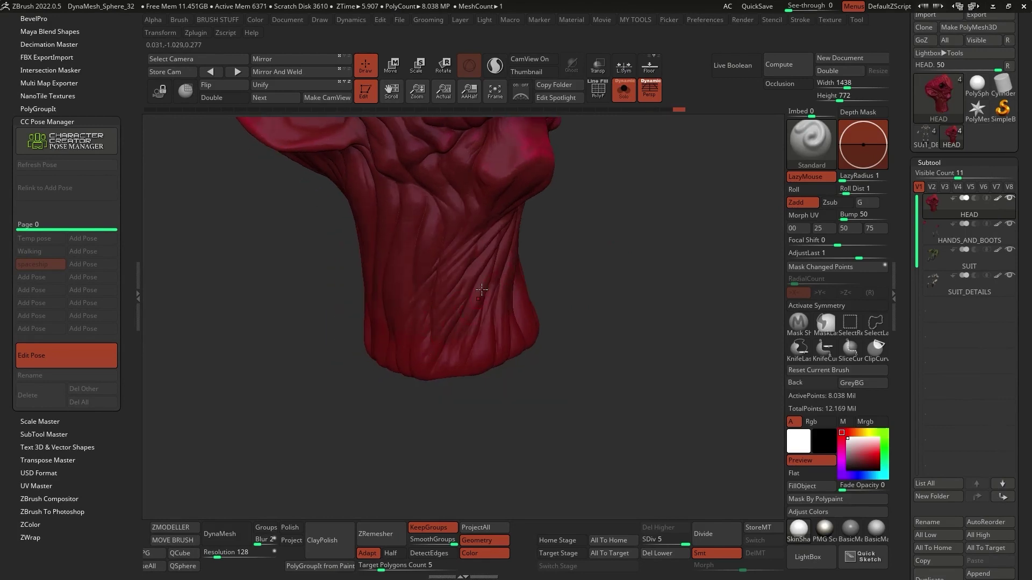
{"action": "left_click_drag", "start_coordinate": [482, 290], "coordinate": [477, 312]}
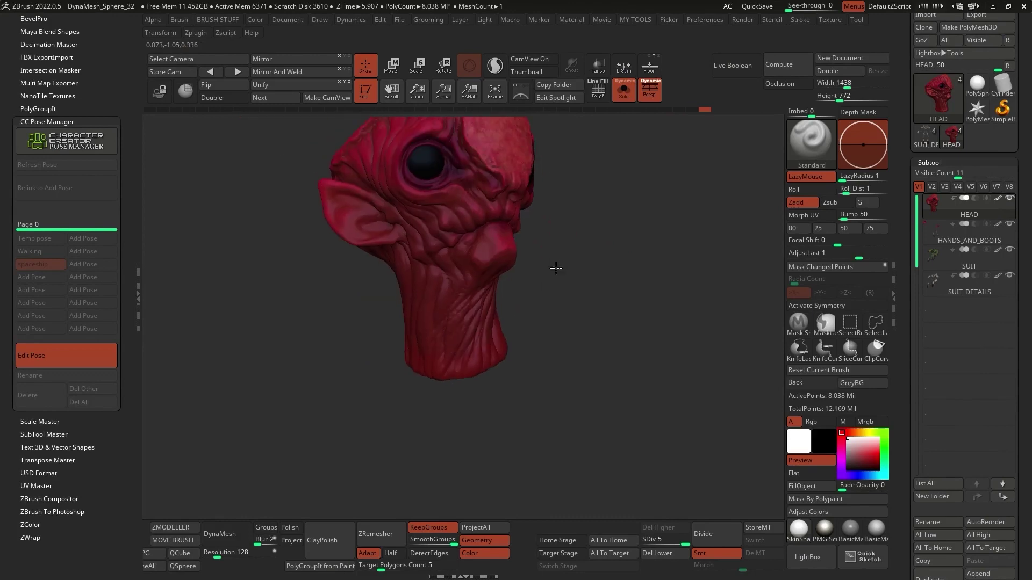
Step: Show all subtools again, check the full figure and finish editing the spaceship pose
{"action": "left_click", "coordinate": [623, 88]}
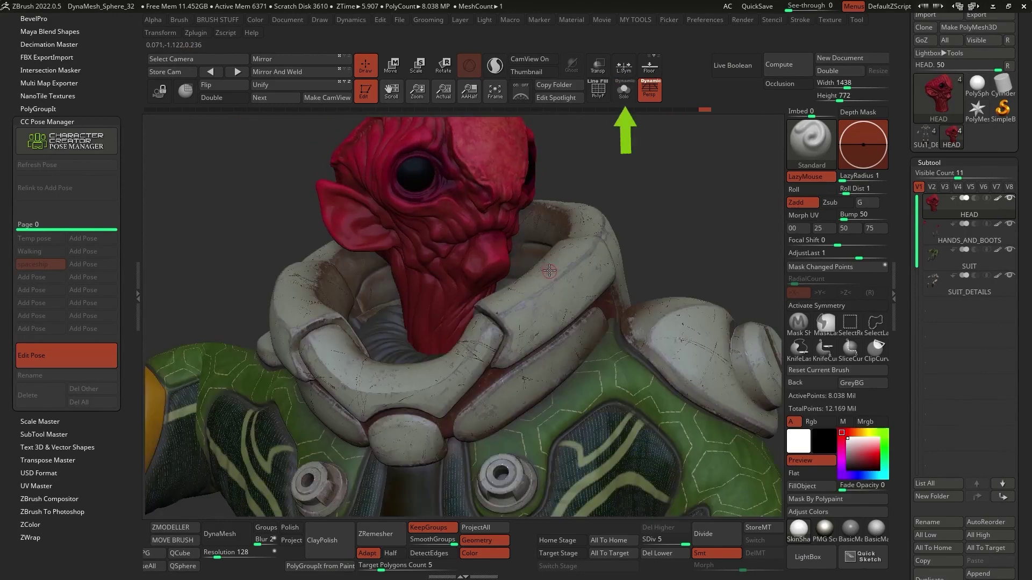
{"action": "right_click_drag", "start_coordinate": [535, 250], "coordinate": [684, 325]}
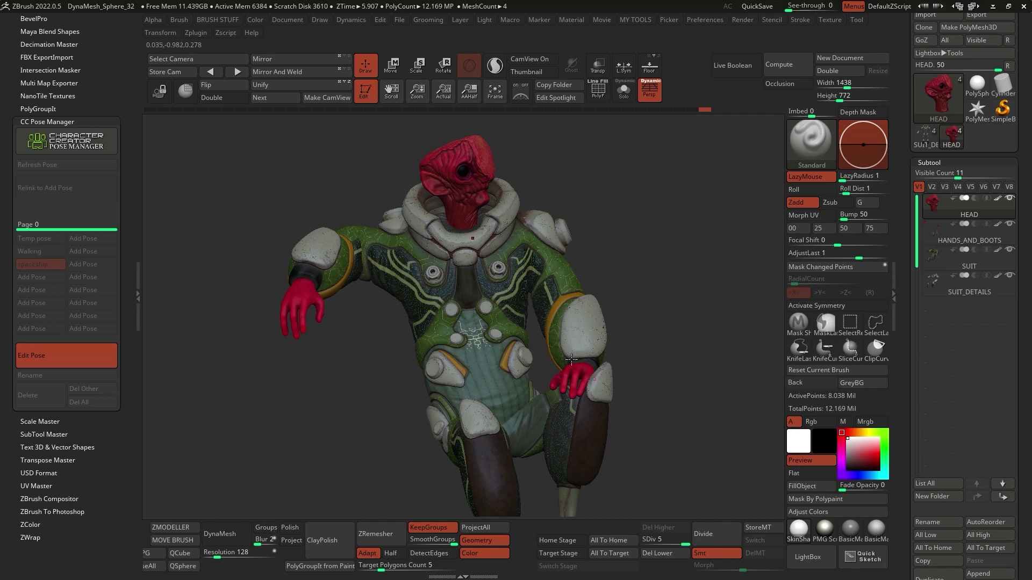
{"action": "left_click_drag", "start_coordinate": [677, 341], "coordinate": [398, 240]}
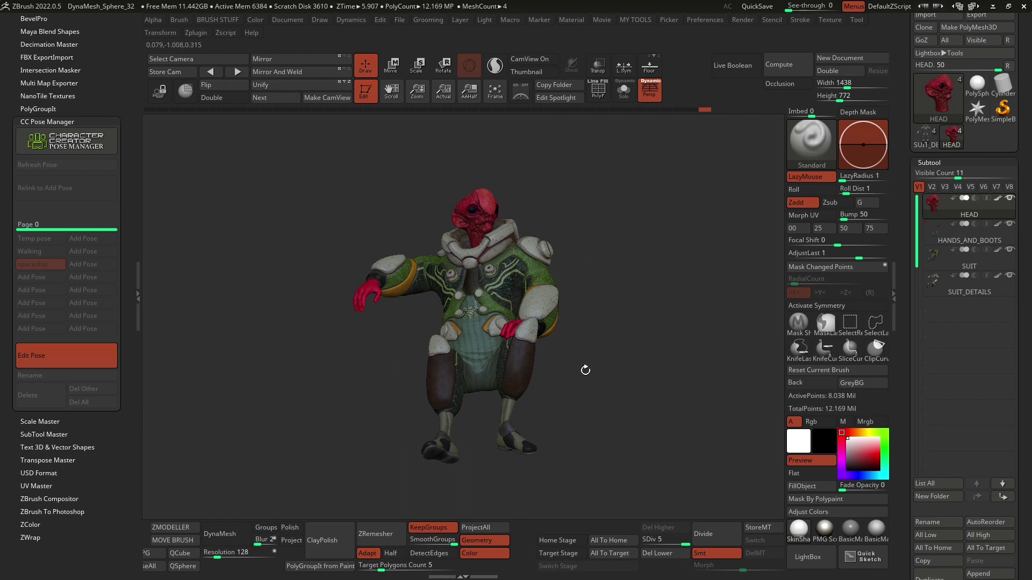
{"action": "left_click", "coordinate": [47, 356]}
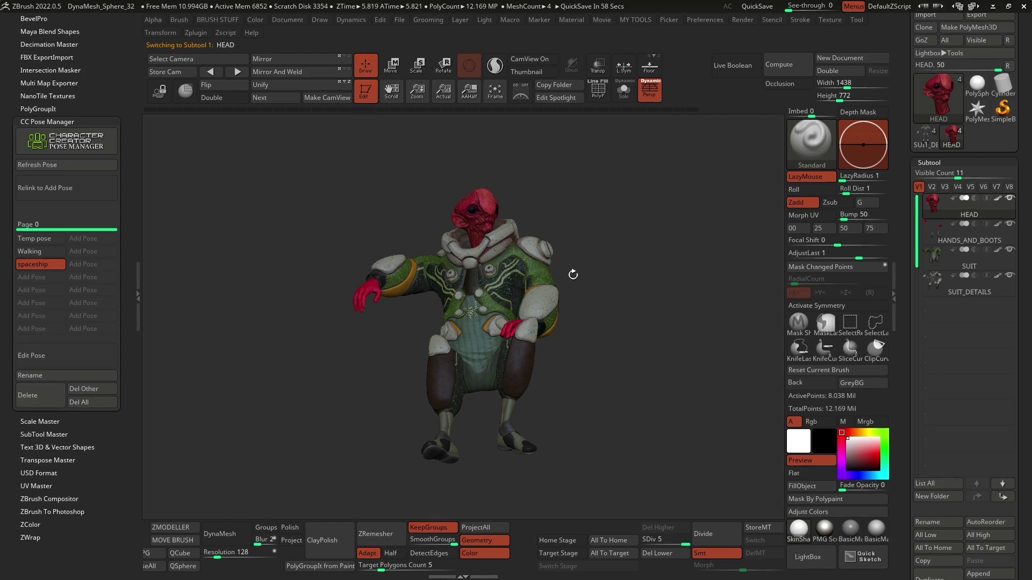
Step: Switch all subtools to their lowest subdivision level, view the polyframe and select the suit
{"action": "left_click_drag", "start_coordinate": [440, 207], "coordinate": [620, 413]}
{"action": "left_click_drag", "start_coordinate": [547, 223], "coordinate": [598, 341], "text": "alt"}
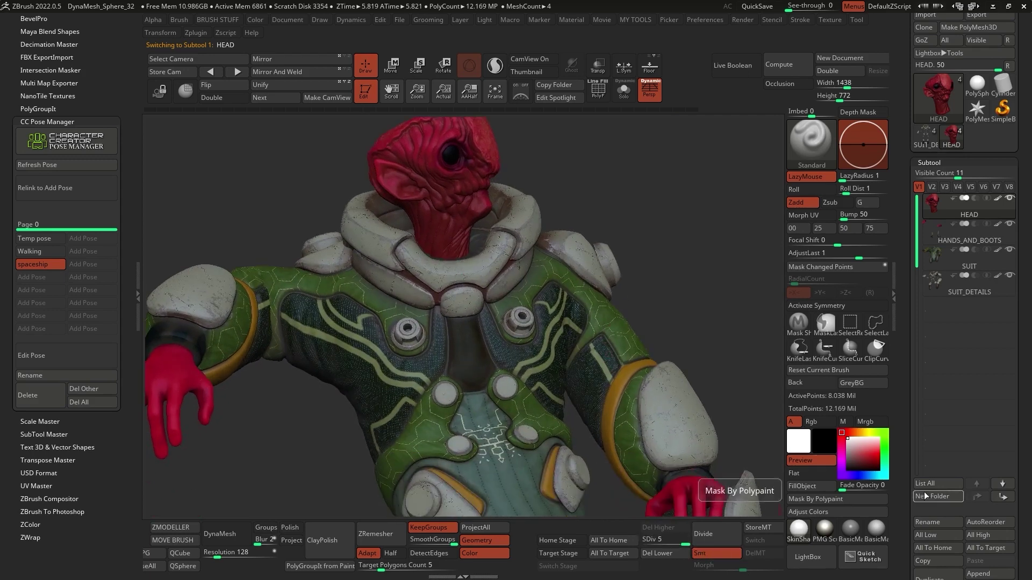
{"action": "left_click", "coordinate": [941, 534]}
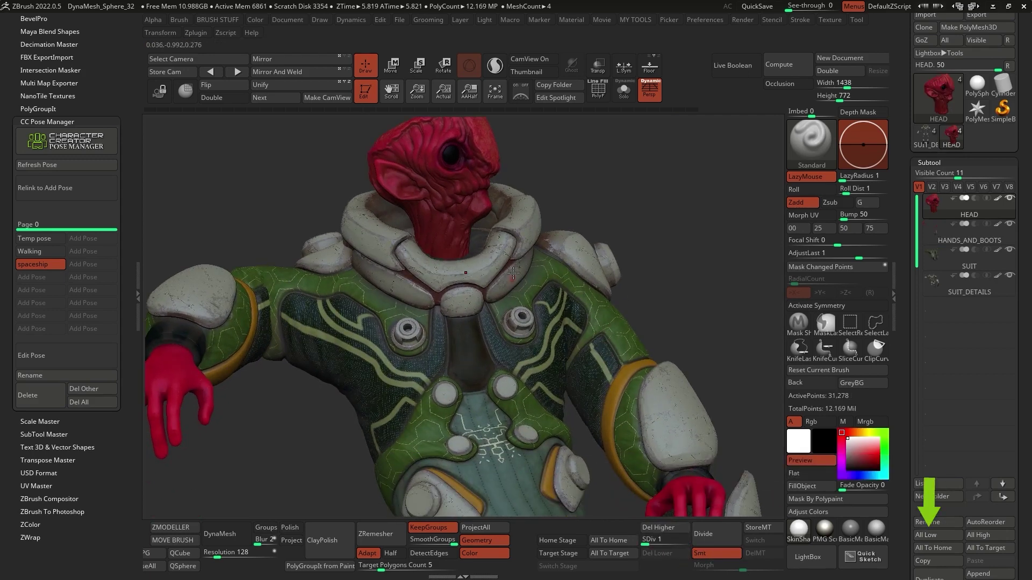
{"action": "key", "text": "shift+f"}
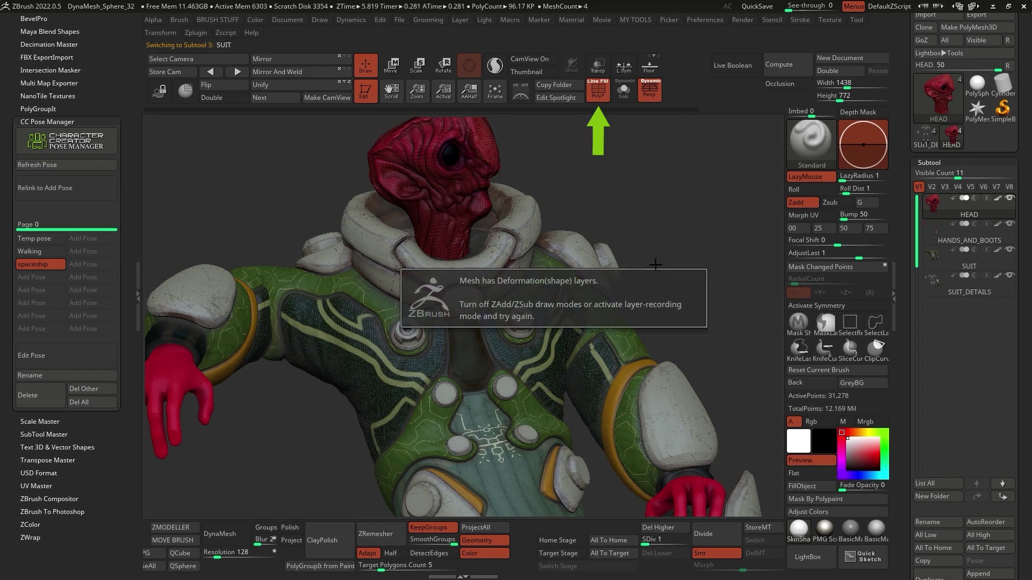
{"action": "left_click", "coordinate": [556, 299], "text": "alt"}
{"action": "key", "text": "shift+f"}
Step: Turn on X symmetry for the suit and return all subtools to their highest subdivision level
{"action": "key", "text": "x"}
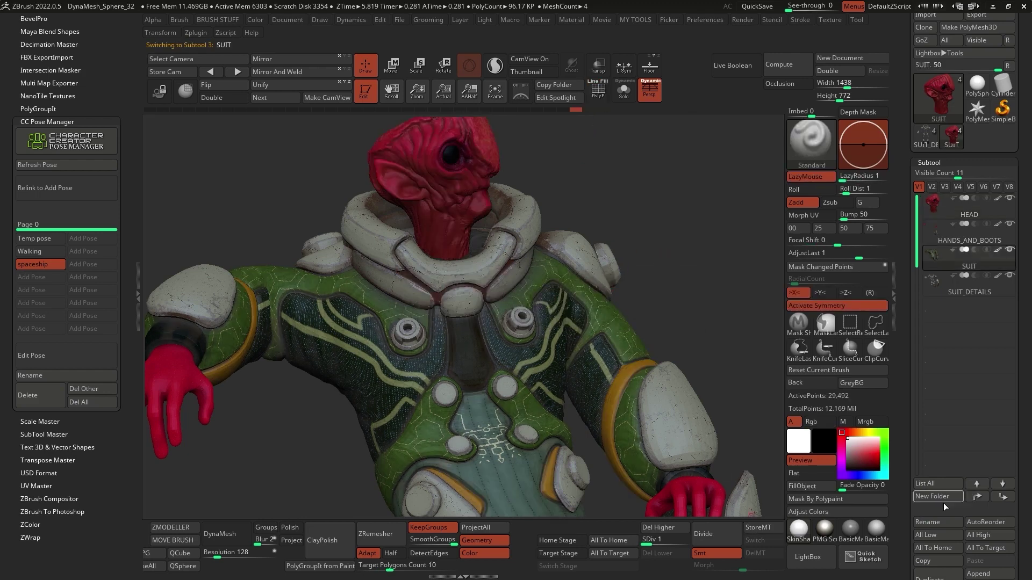
{"action": "left_click", "coordinate": [993, 536]}
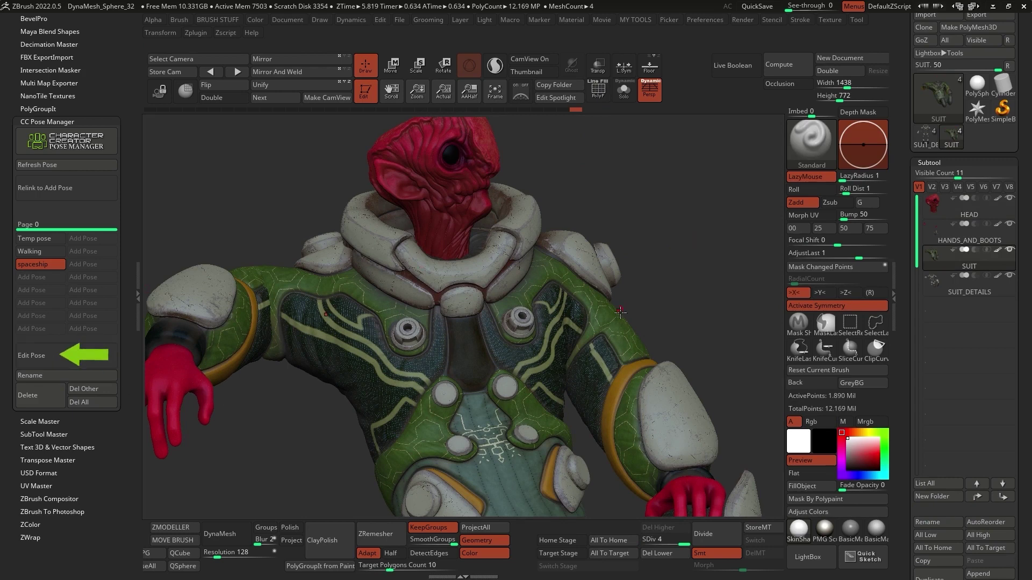
Step: Turn off the spaceship pose so the character stands in its original unposed stance
{"action": "left_click_drag", "start_coordinate": [677, 263], "coordinate": [650, 260], "text": "alt"}
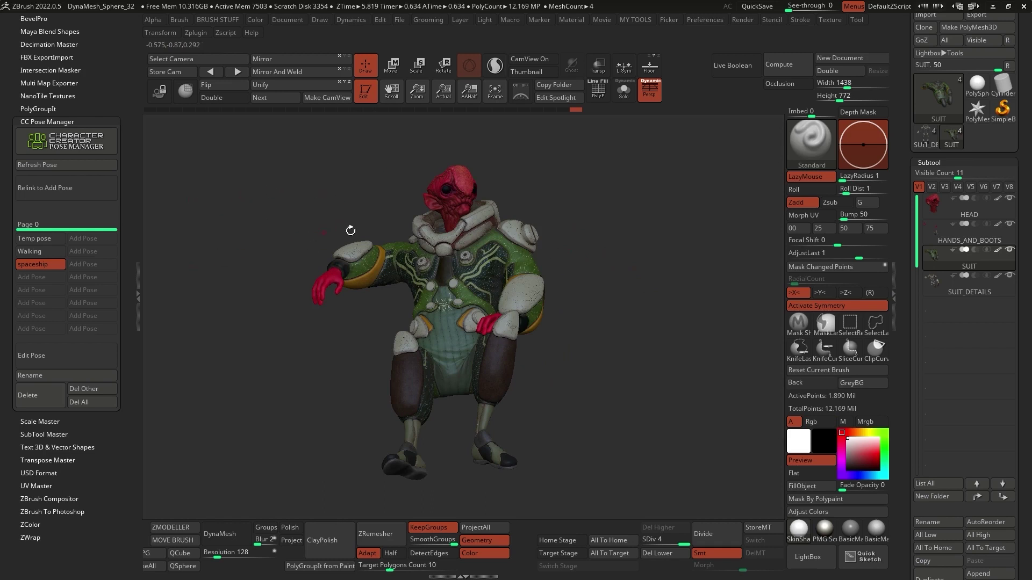
{"action": "left_click", "coordinate": [43, 264]}
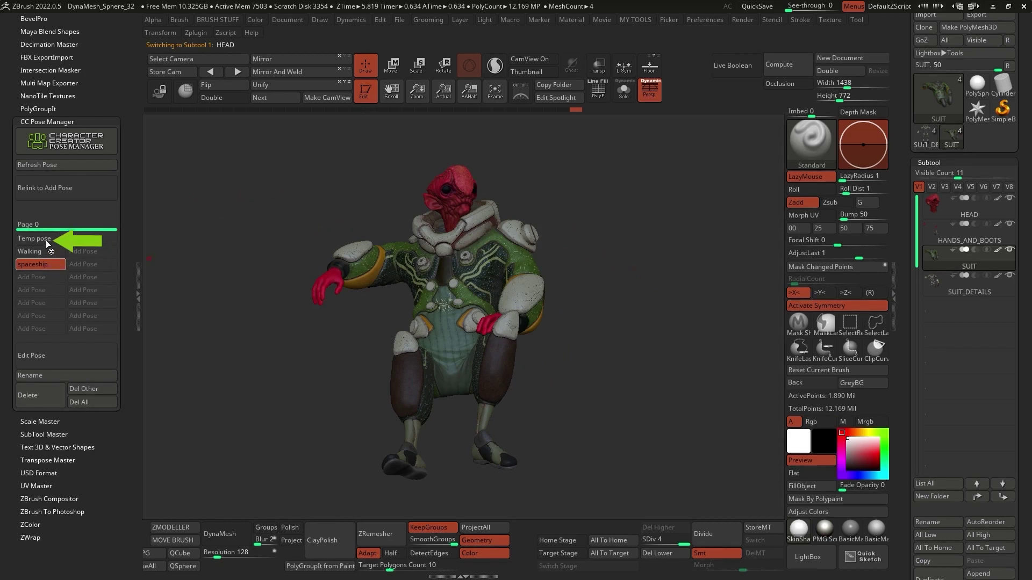
{"action": "left_click", "coordinate": [46, 241]}
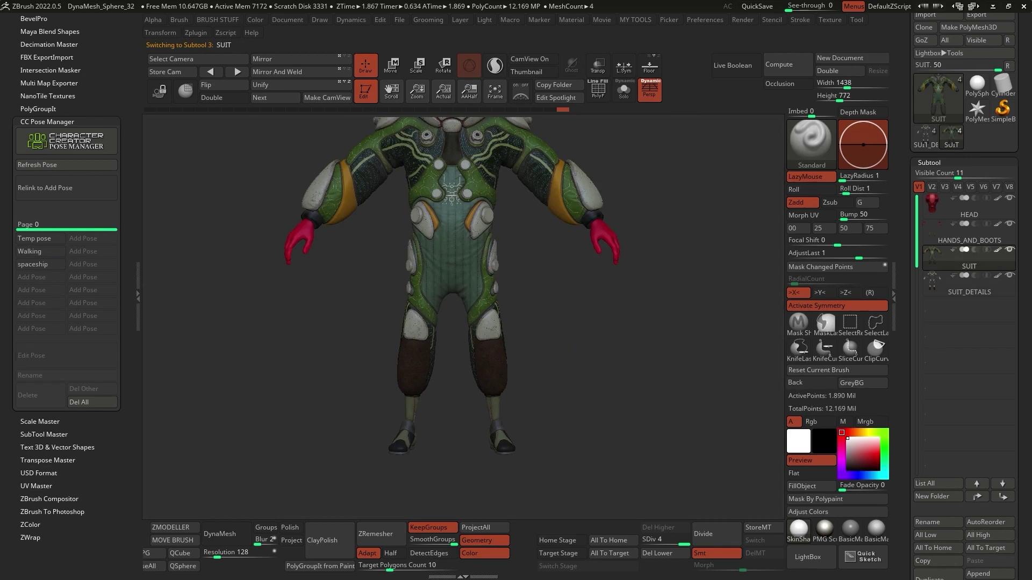
{"action": "left_click_drag", "start_coordinate": [543, 267], "coordinate": [559, 324], "text": "alt"}
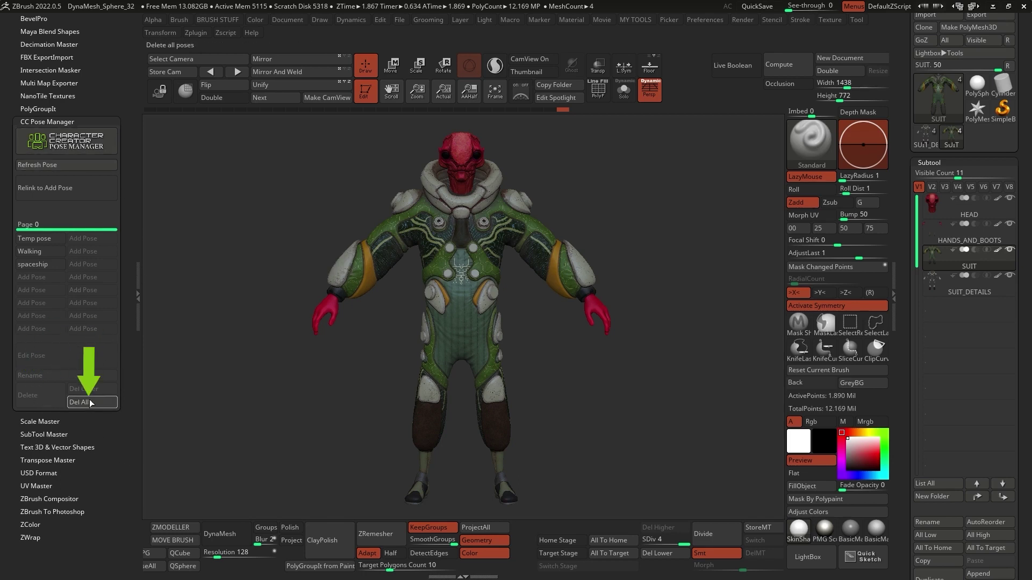
Step: Activate the Temp pose and delete it from the pose list
{"action": "left_click", "coordinate": [47, 240]}
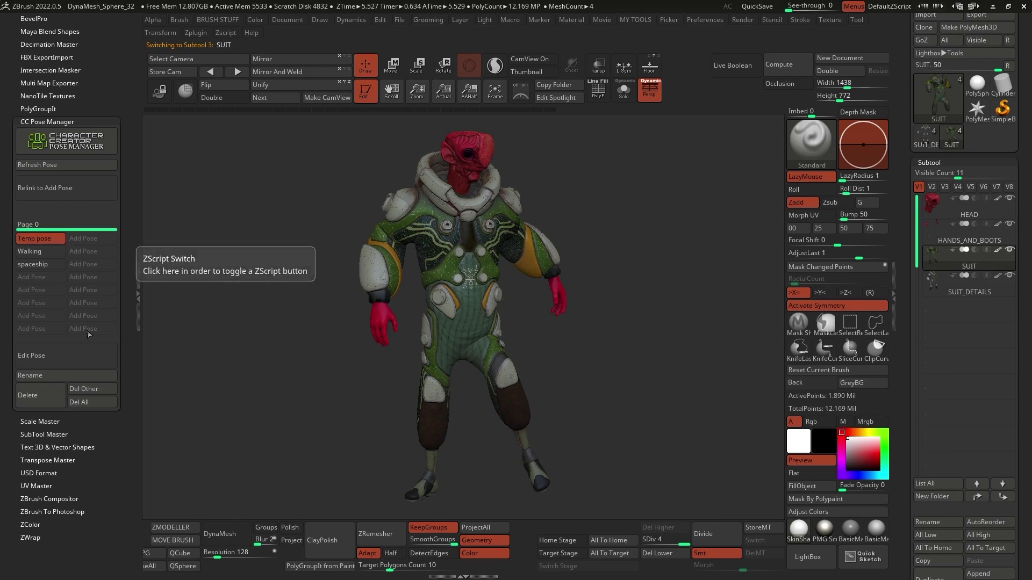
{"action": "left_click", "coordinate": [56, 398]}
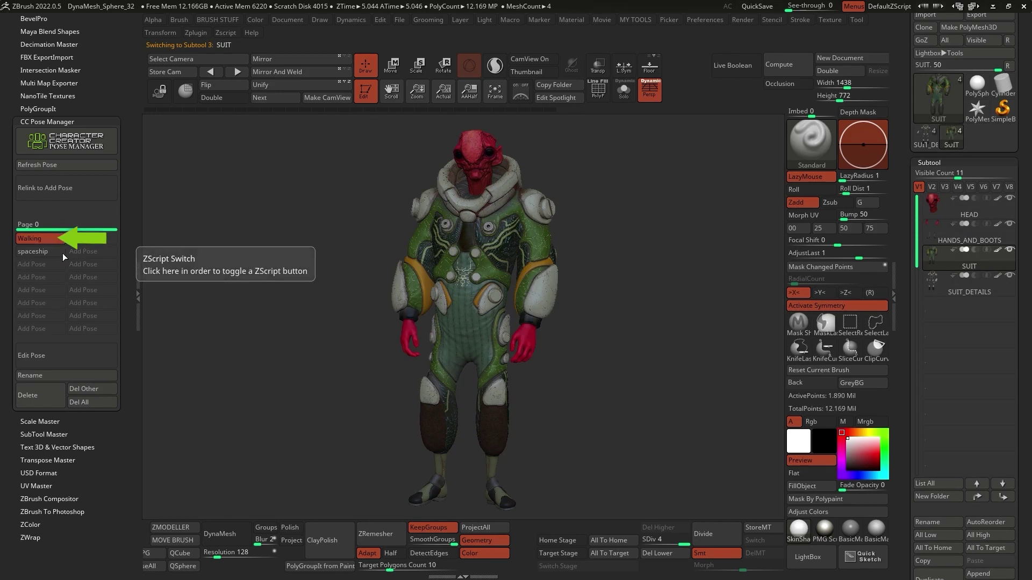
Step: Switch the character from the Walking pose to the spaceship pose and check the sculpted neck and full figure
{"action": "left_click", "coordinate": [35, 252]}
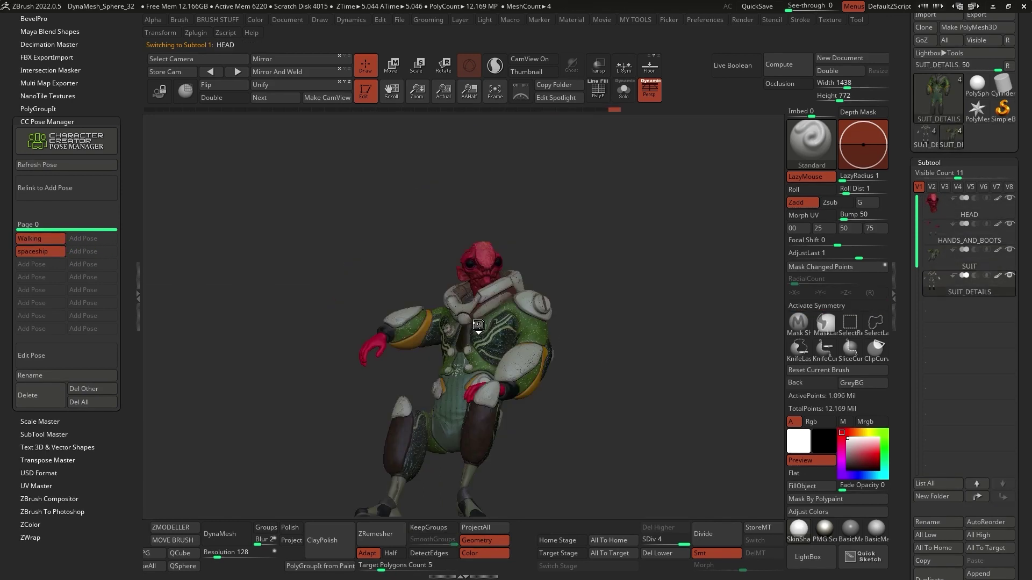
{"action": "mouse_move", "coordinate": [524, 338]}
{"action": "right_mouse_down"}
{"action": "mouse_move", "coordinate": [549, 336]}
{"action": "mouse_move", "coordinate": [537, 353]}
{"action": "right_mouse_up"}
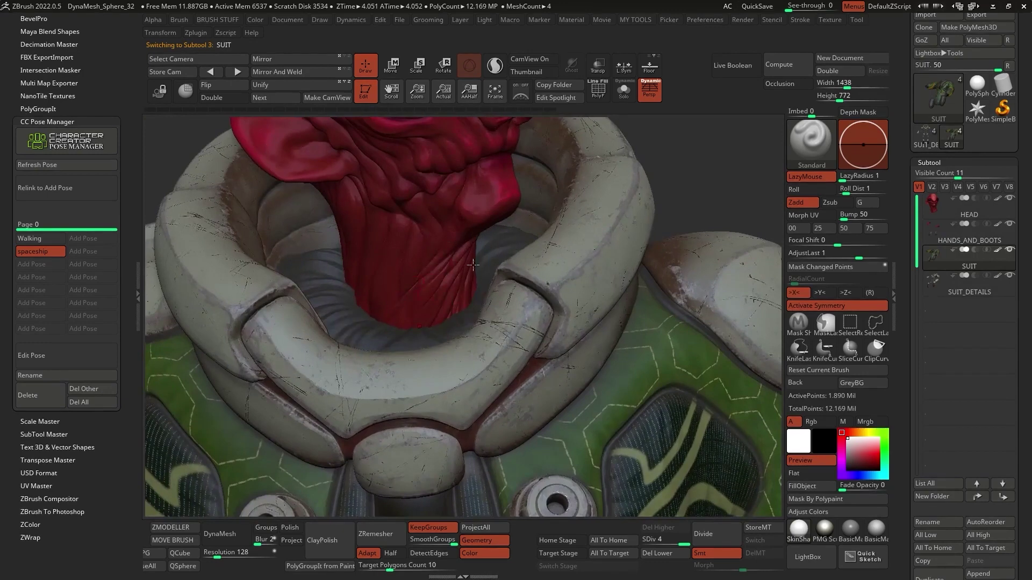
{"action": "key", "text": "f"}
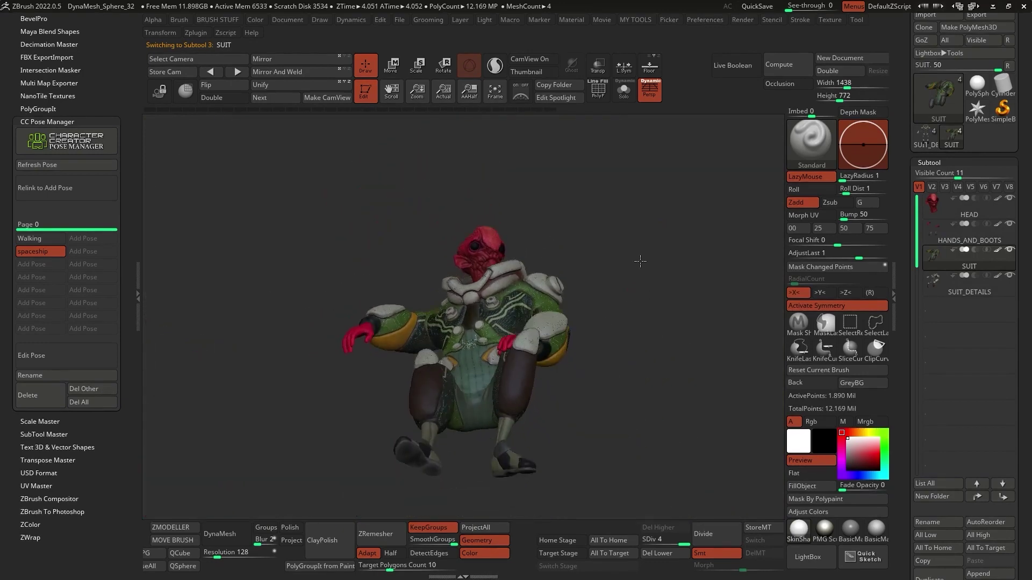